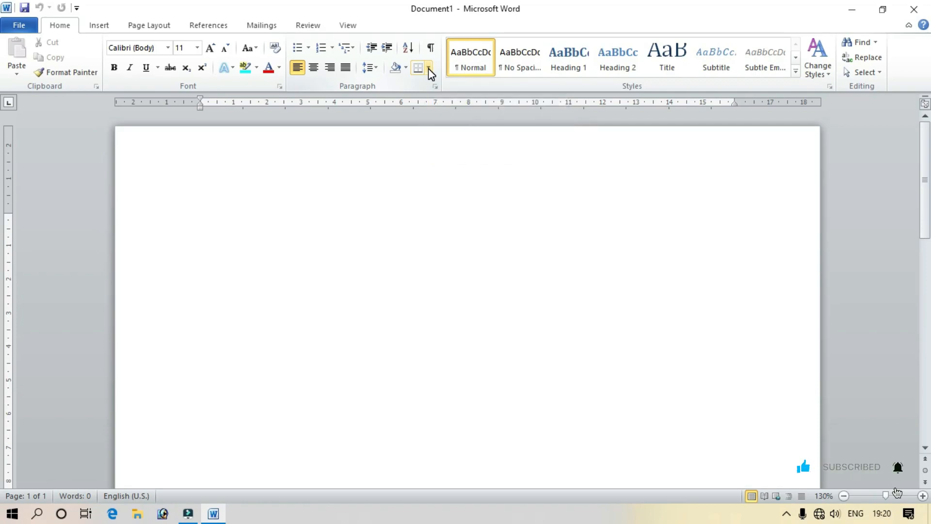
- Generate three paragraphs of sample text in the blank document with =rand()
type("=rand()")
key("Return")
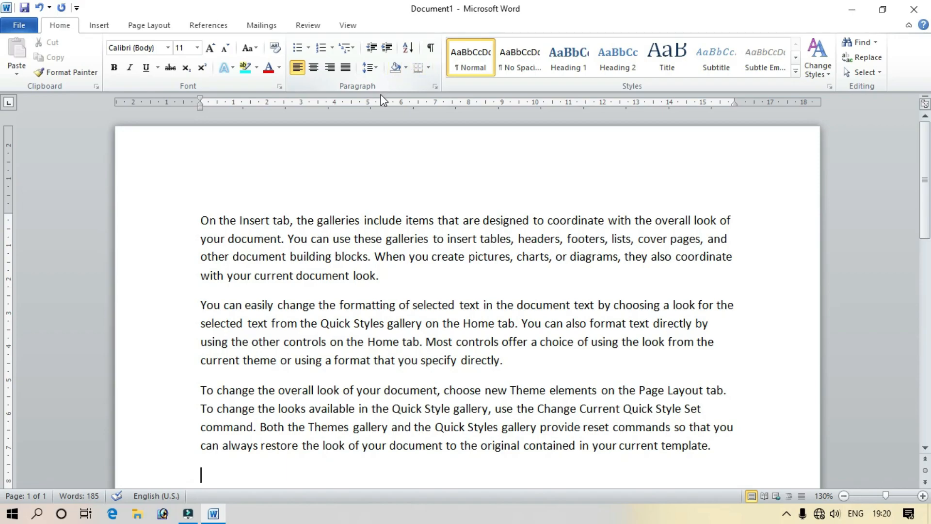
left_click_drag(212, 218, 698, 397)
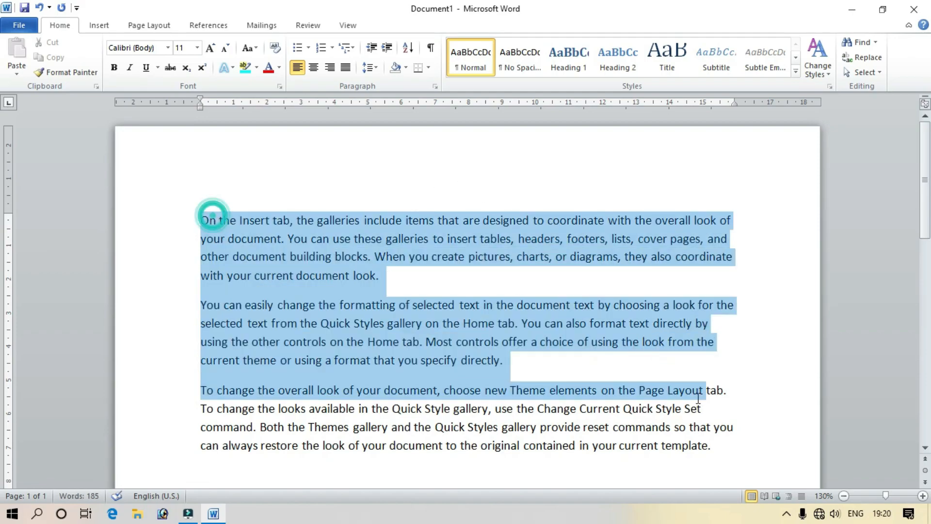
left_click(249, 221)
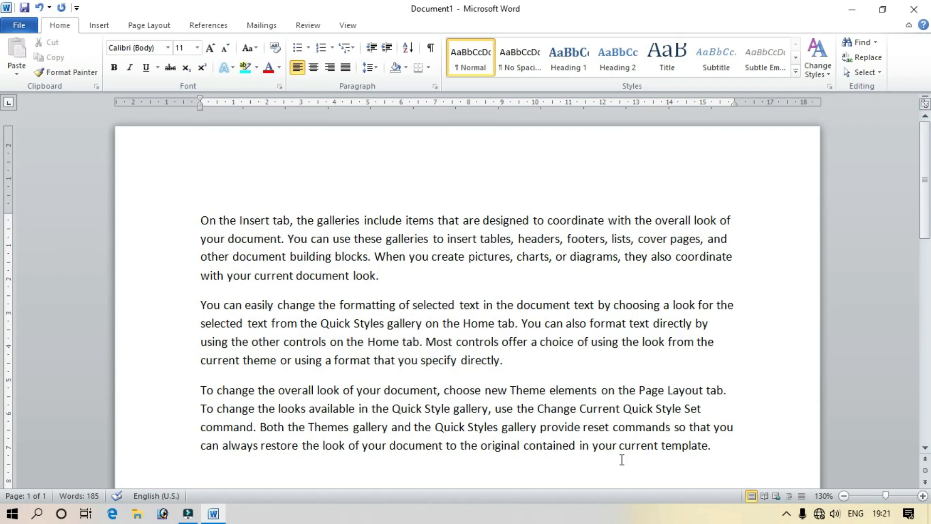
- Apply computer-mouse symbol bullets to all three paragraphs
left_click_drag(737, 446, 178, 223)
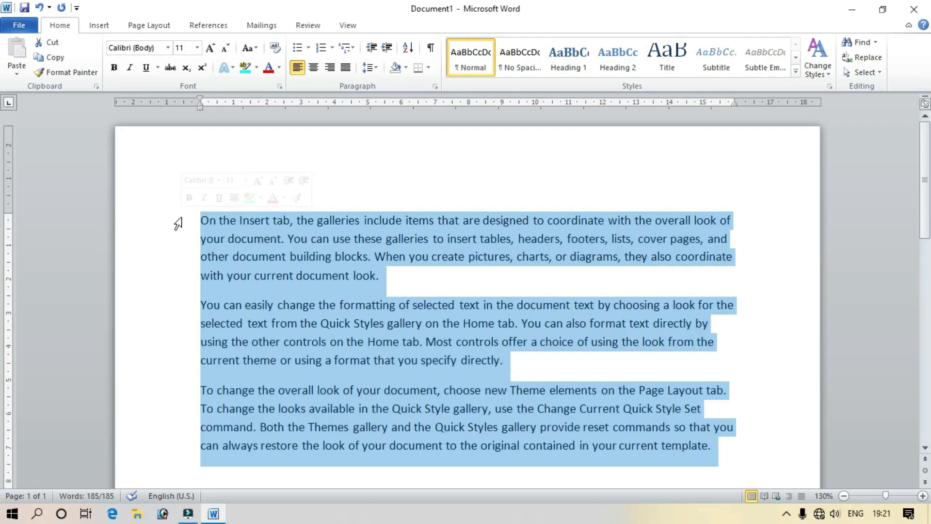
left_click(309, 48)
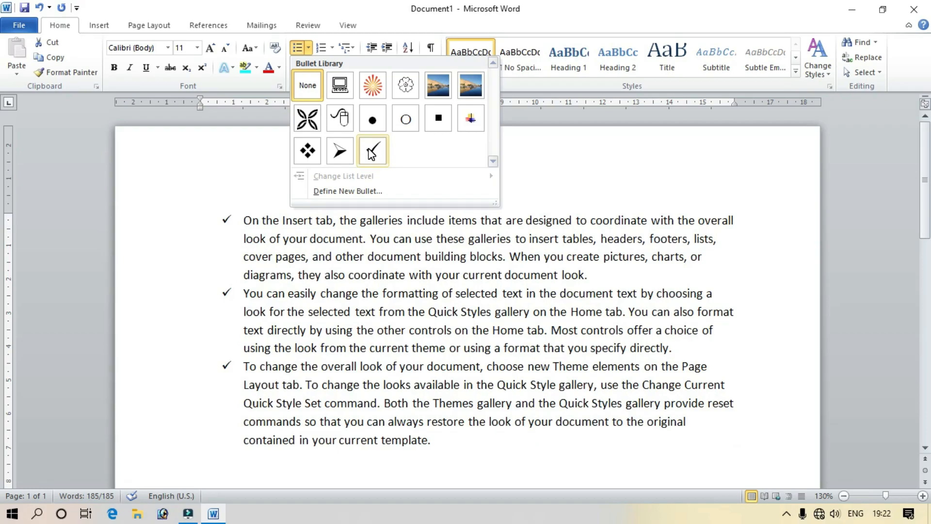
left_click(343, 121)
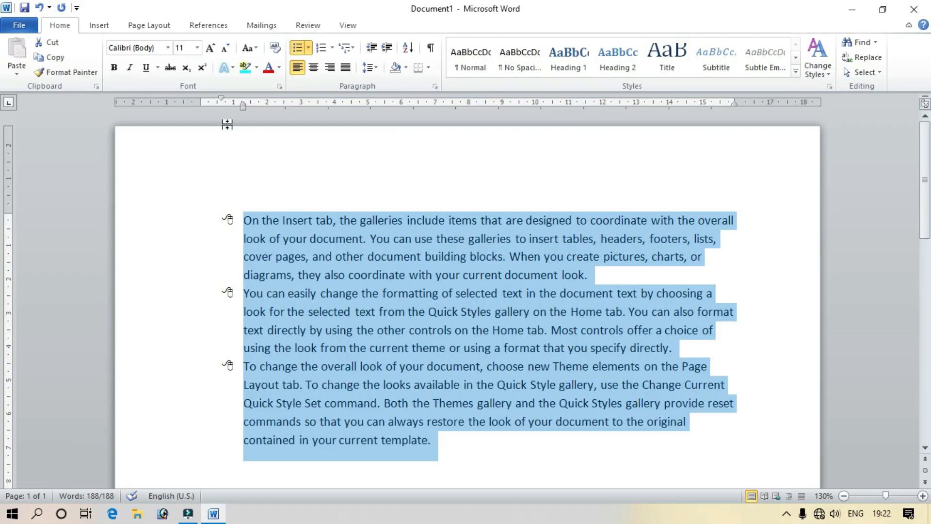
- Start defining a new symbol bullet for the three paragraphs, using the Wingdings font
left_click(309, 48)
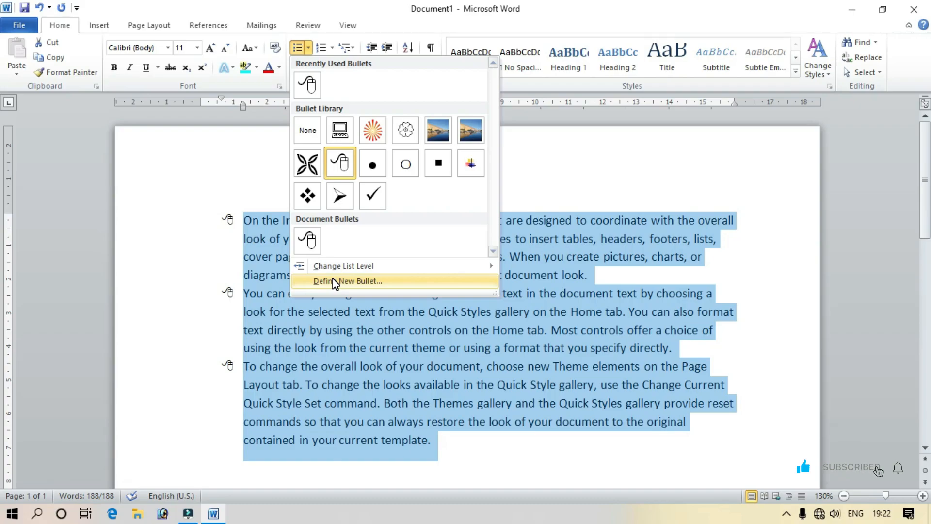
left_click(333, 281)
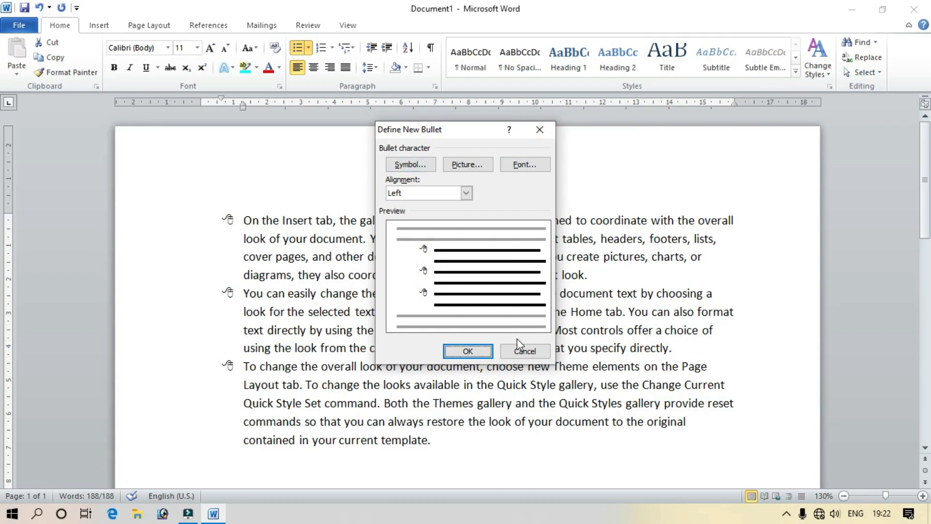
left_click(410, 166)
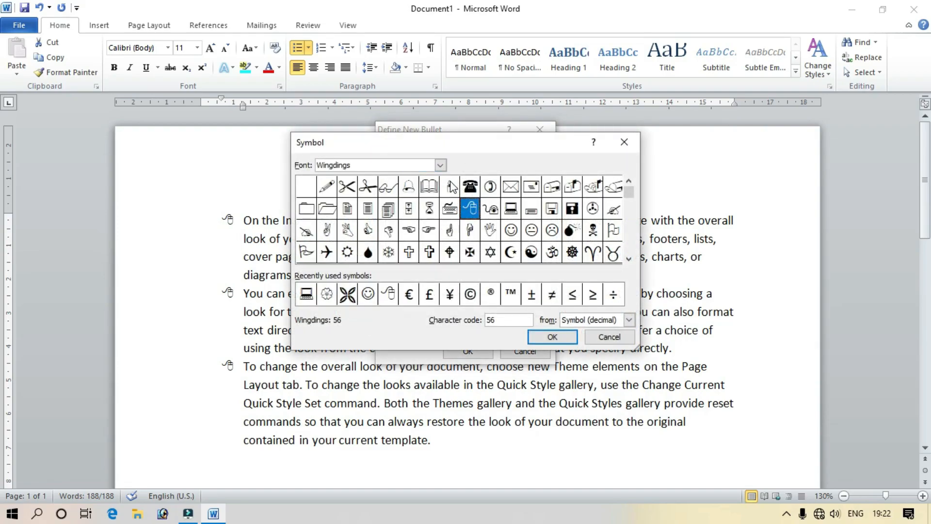
double_click(347, 166)
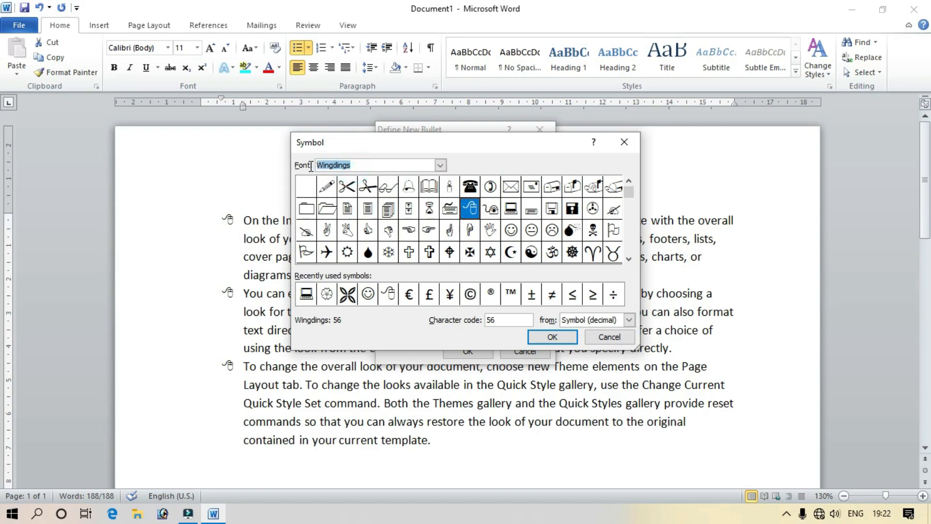
left_click(441, 166)
left_click(350, 231)
- Choose the Om symbol, Wingdings character code 92, as the new bullet and apply it to the paragraphs
left_click(472, 186)
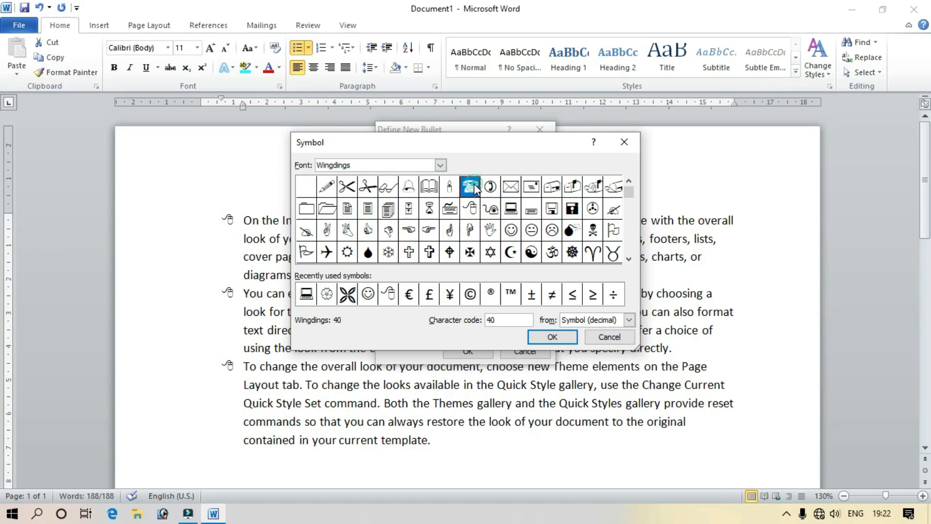
left_click(450, 187)
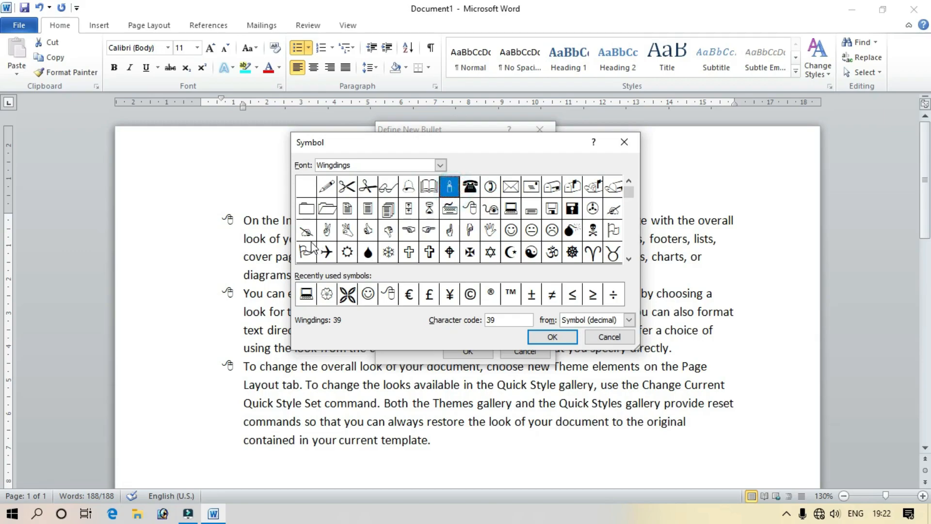
left_click(307, 210)
left_click(327, 230)
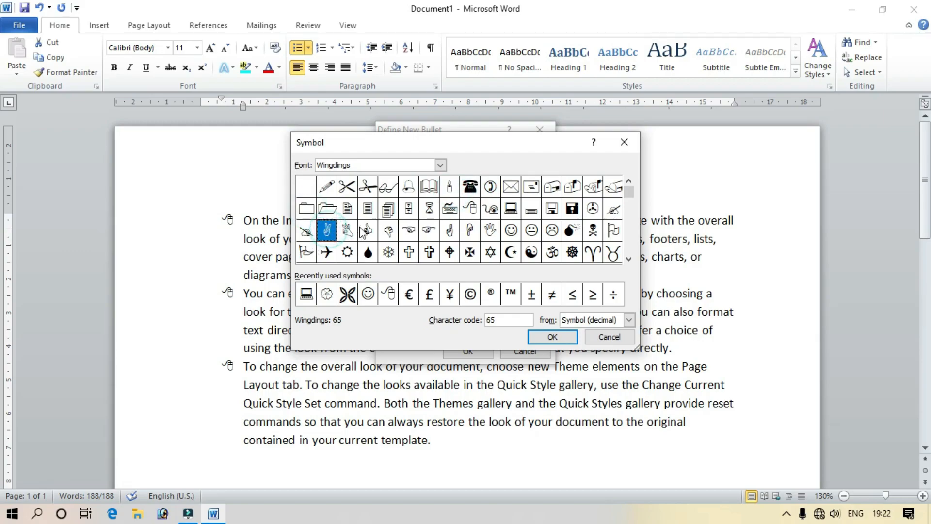
left_click(572, 231)
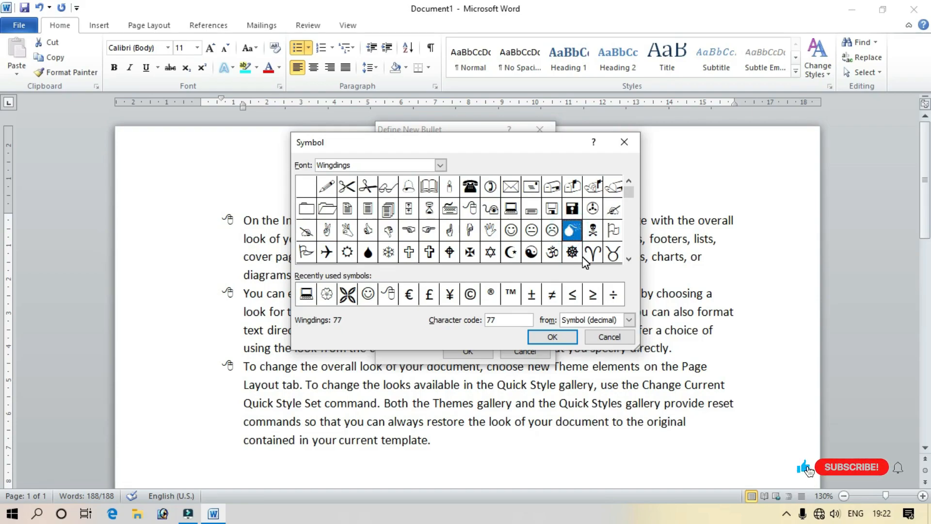
left_click(549, 257)
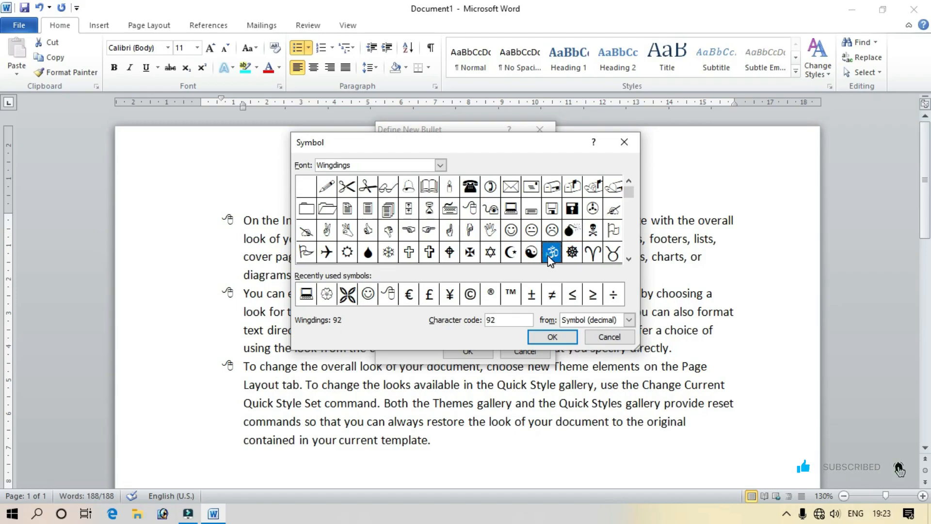
left_click(551, 339)
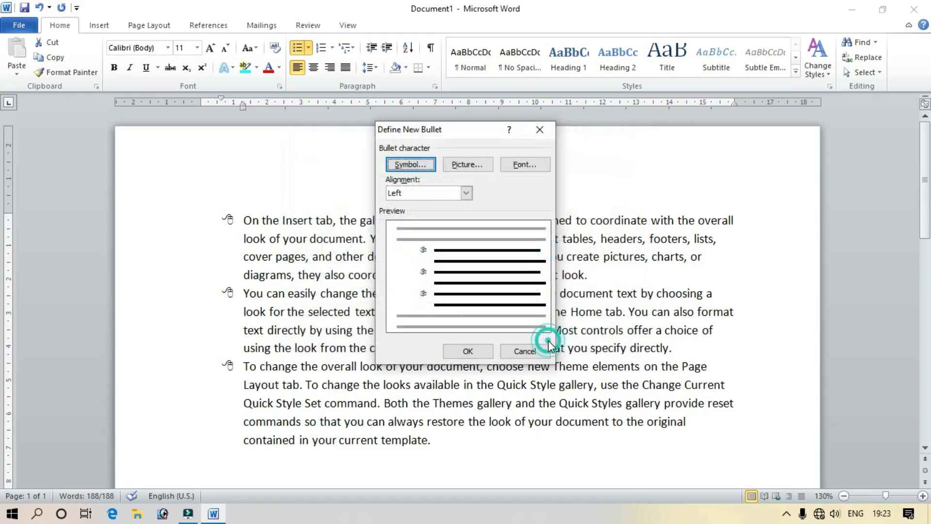
left_click(468, 351)
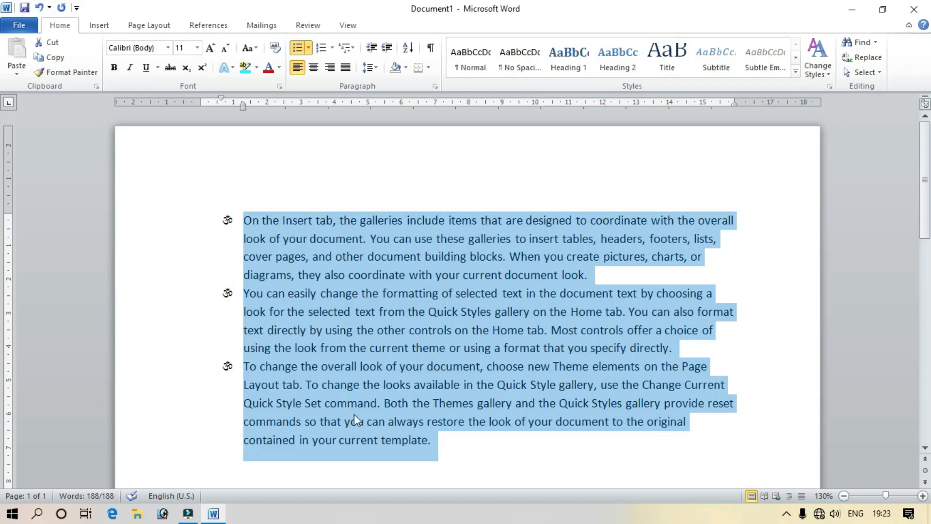
- Replace the bullets on all three paragraphs with A., B., C. numbering
left_click(385, 405)
left_click_drag(437, 443, 228, 224)
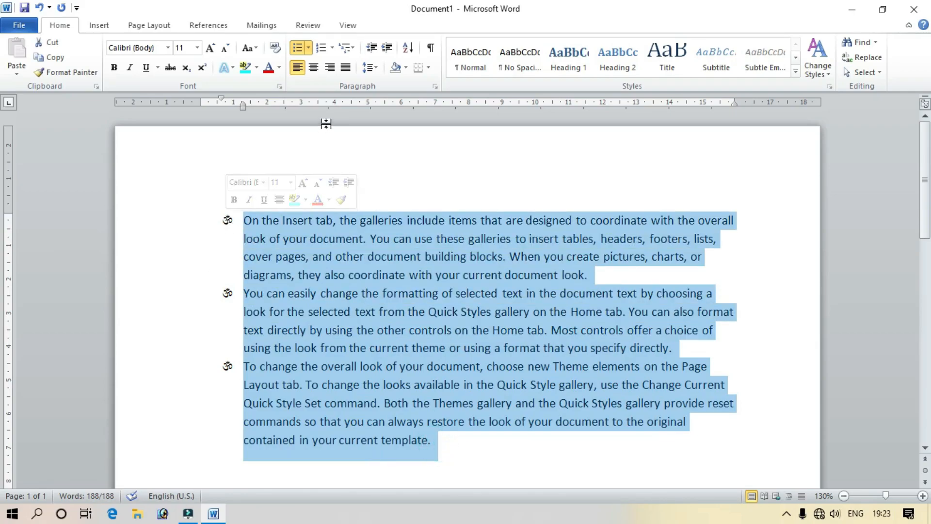
left_click(333, 48)
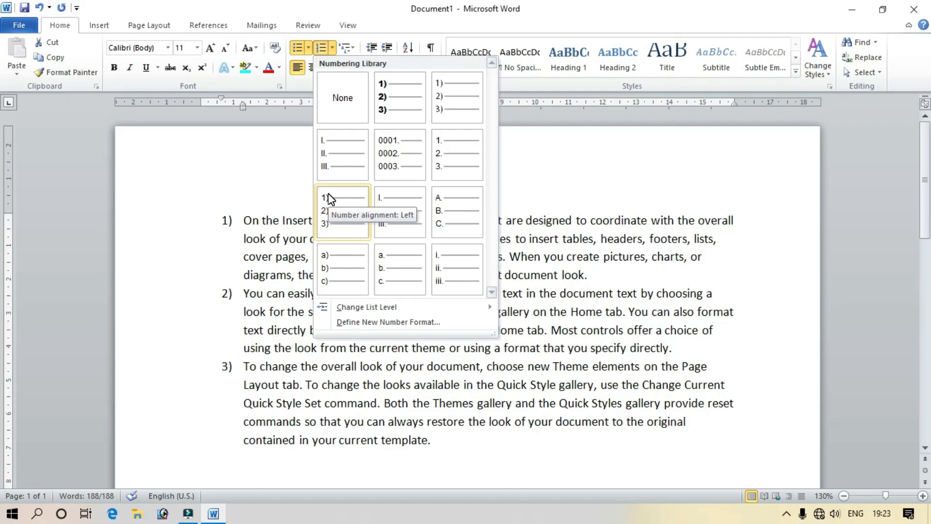
left_click(448, 208)
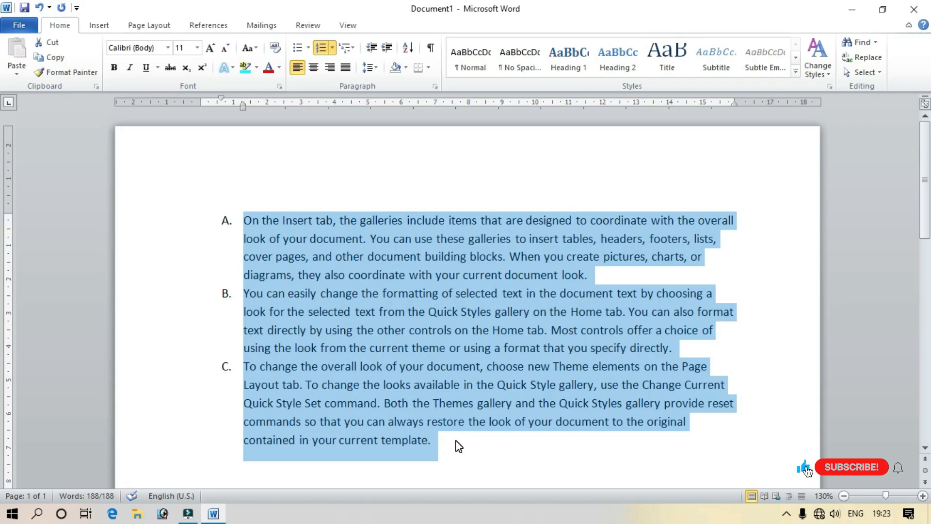
- Define a new number format for the A., B., C. list with the numbering font set to Algerian
left_click_drag(433, 441, 235, 232)
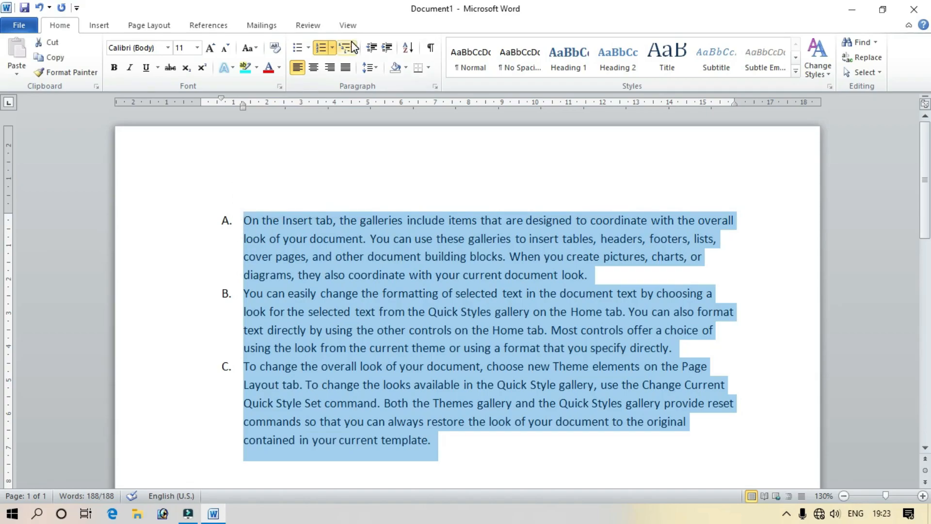
left_click(332, 48)
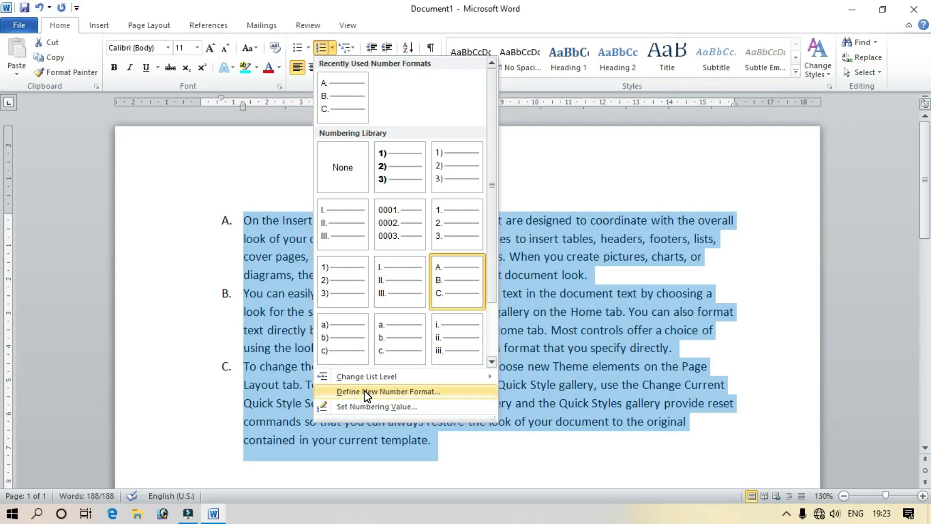
left_click(364, 392)
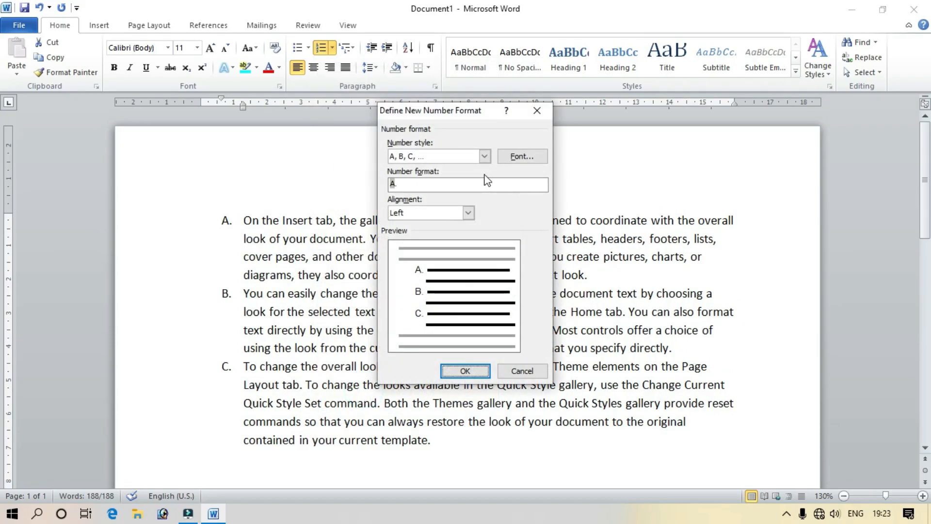
left_click(524, 156)
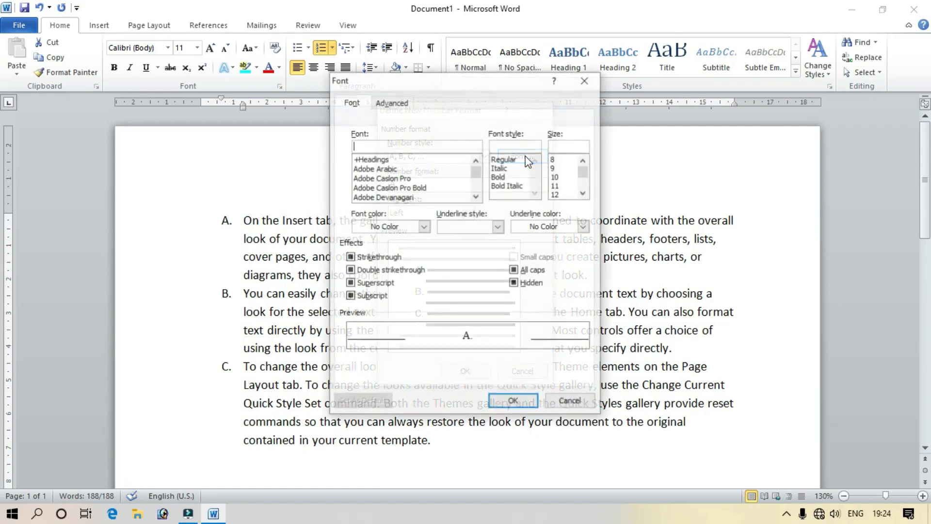
left_click(420, 196)
scroll(422, 196, "down", 5)
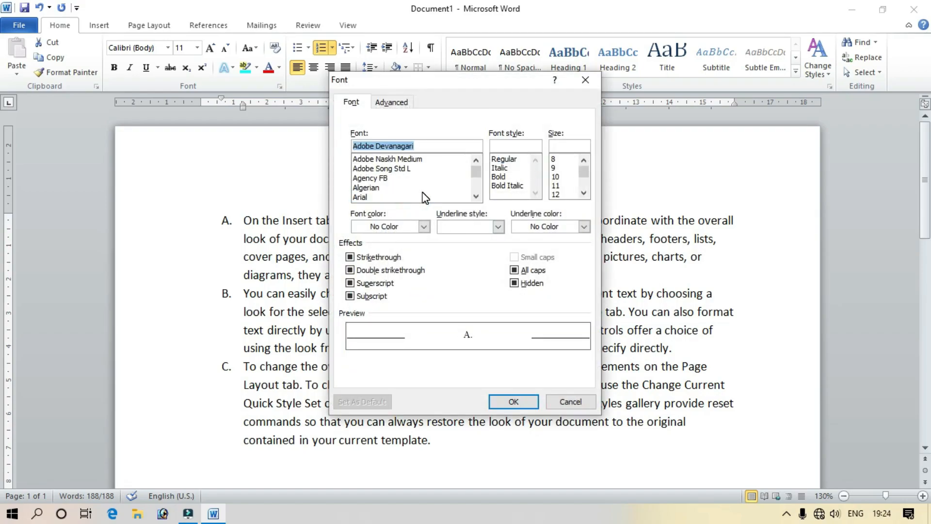
left_click(398, 189)
scroll(398, 190, "down", 5)
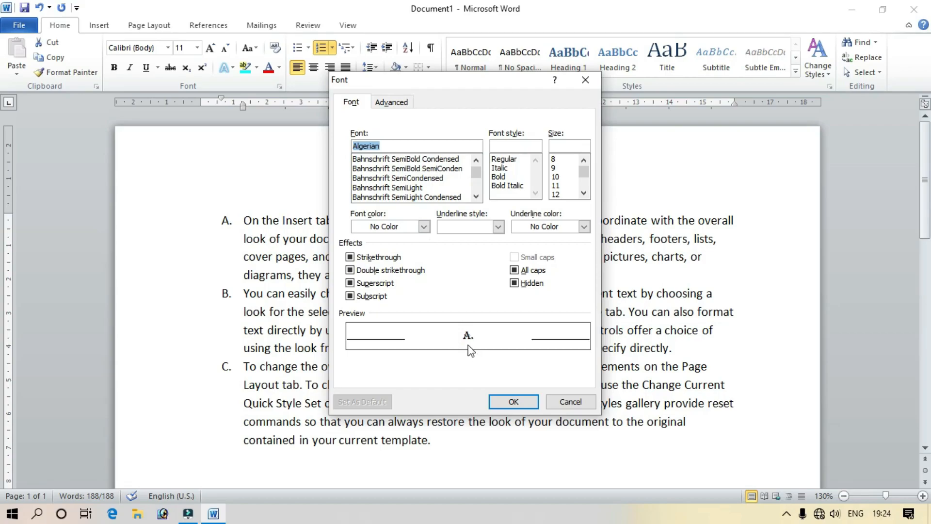
left_click(516, 404)
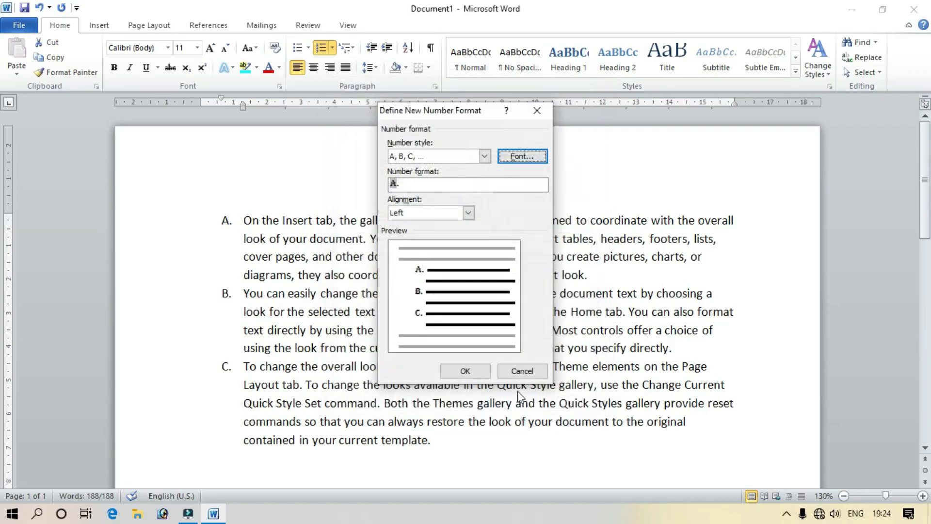
left_click(464, 371)
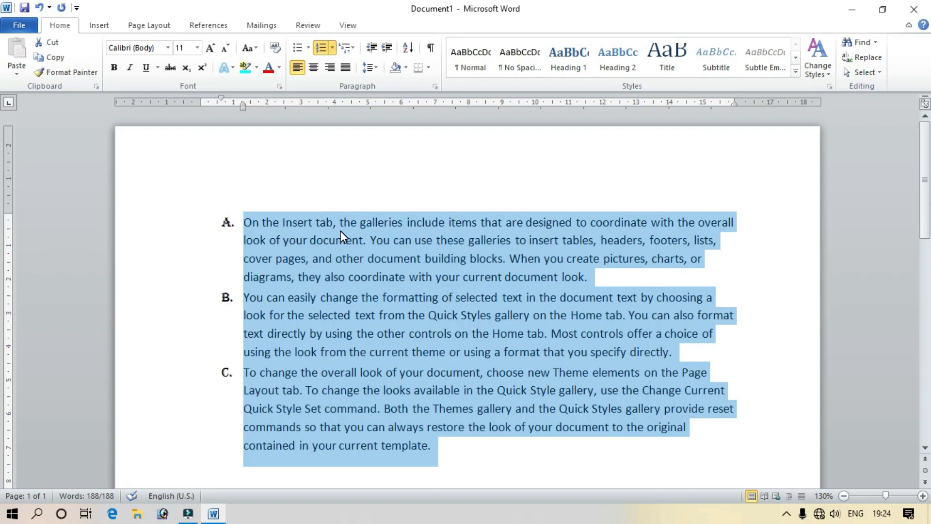
- Remove the numbering from the paragraphs and copy the closing phrase "contained in your current template."
left_click(321, 47)
scroll(409, 306, "down", 3)
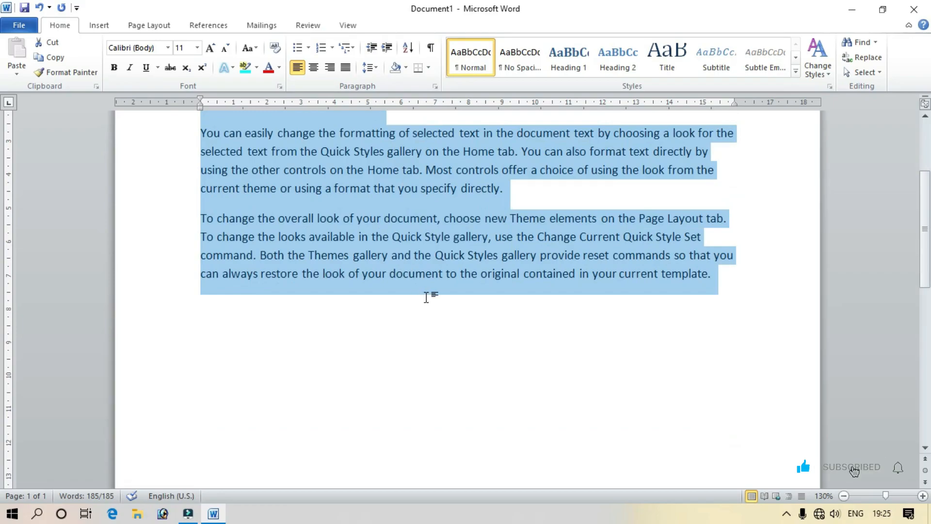
left_click(728, 272)
left_click_drag(728, 272, 543, 274)
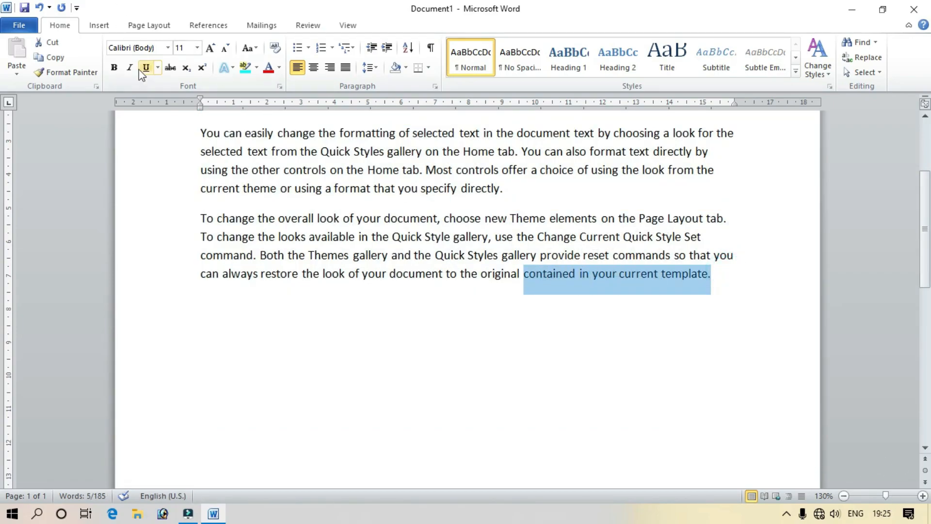
left_click(52, 57)
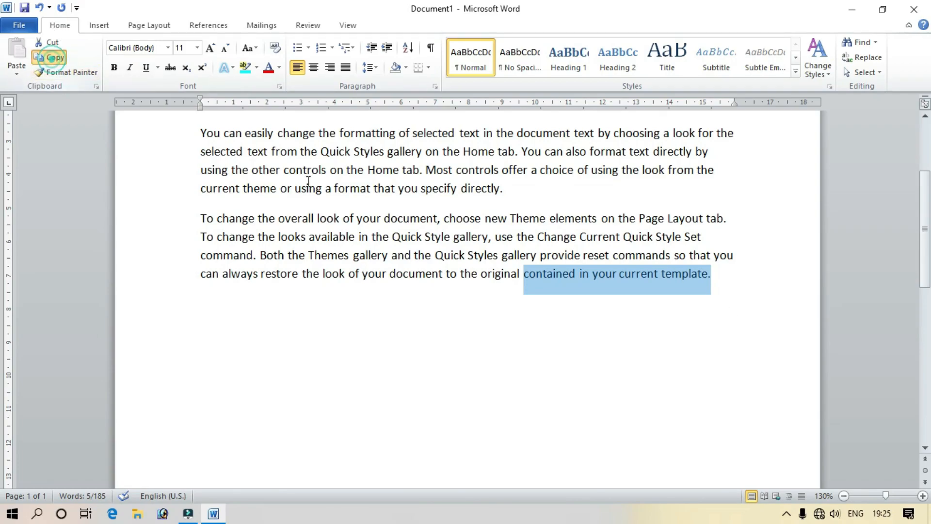
- Paste the copied phrase four times below the last paragraph, each on its own line
left_click(767, 289)
key("Return")
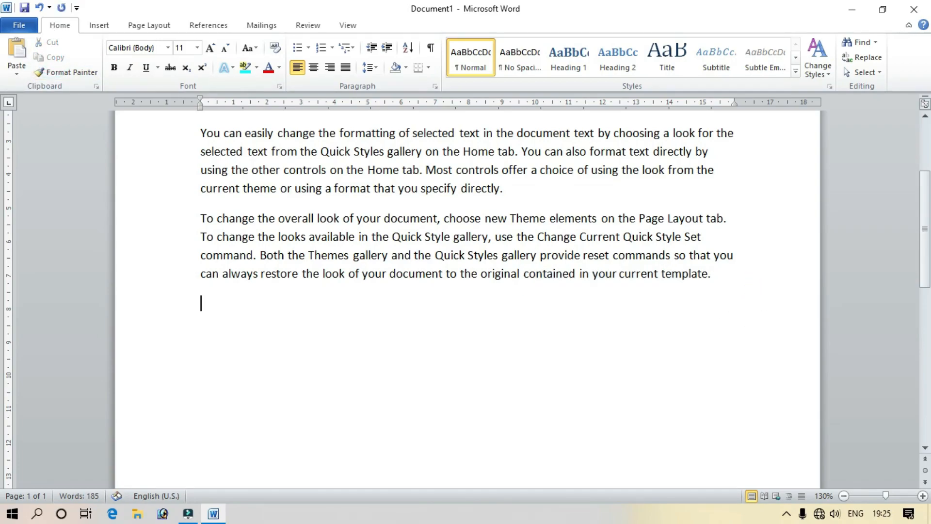
key("ctrl+v")
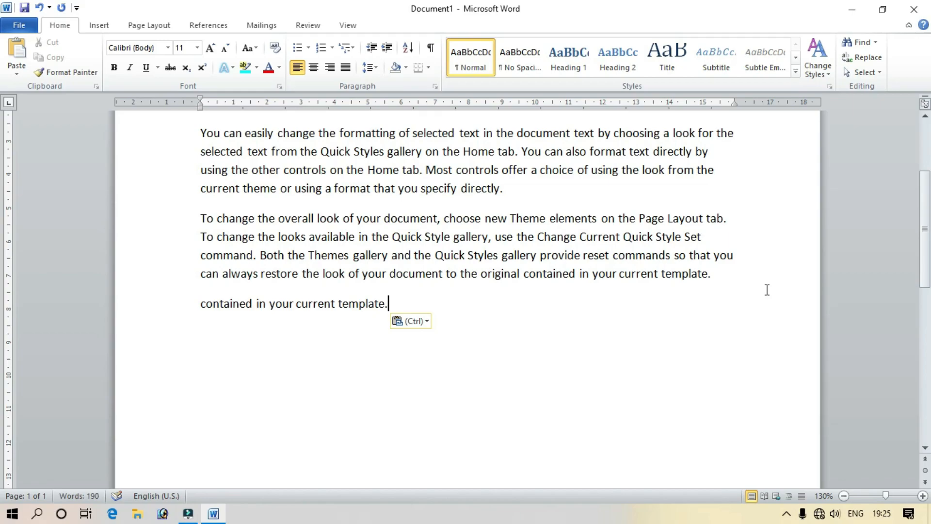
key("Return")
key("ctrl+v")
key("Return")
key("ctrl+v")
key("Return")
key("ctrl+v")
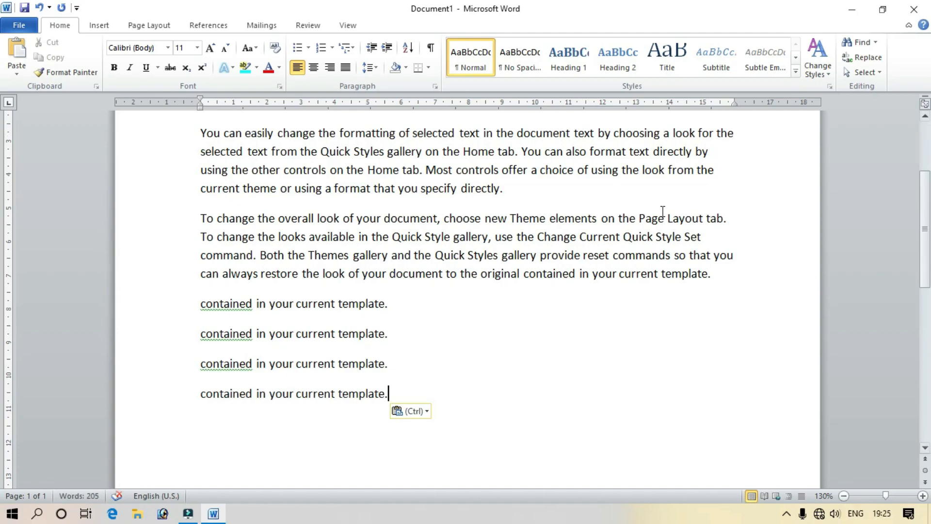
- Delete the first two sample paragraphs, keeping the text from "To change the overall look of your document" onward
scroll(663, 212, "up", 3)
left_click_drag(527, 322, 82, 158)
key("Delete")
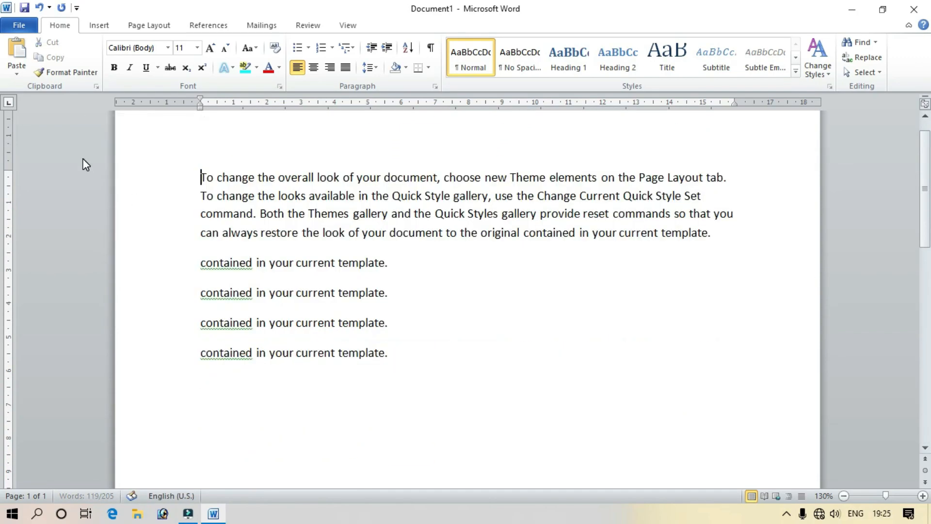
- Copy the paragraph with its four short lines and paste the block twice below the last line
left_click_drag(412, 355, 169, 184)
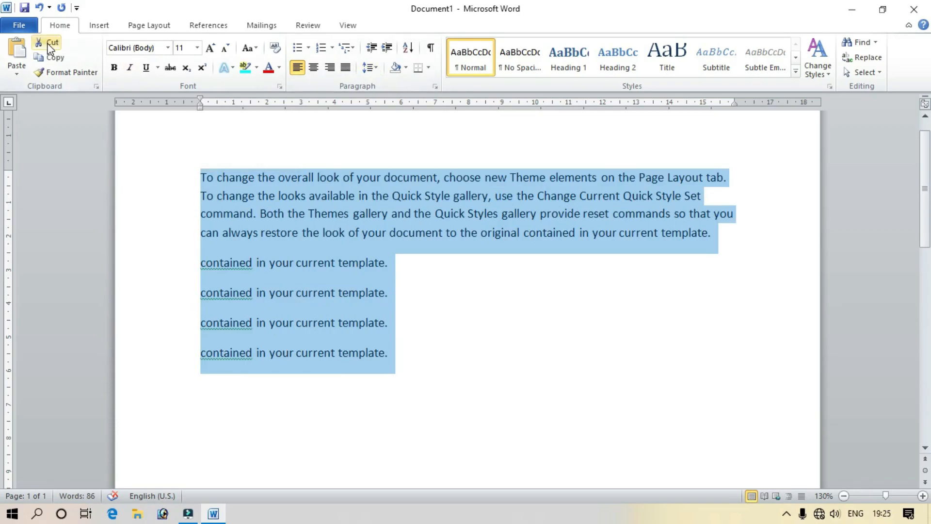
left_click(52, 57)
left_click(420, 360)
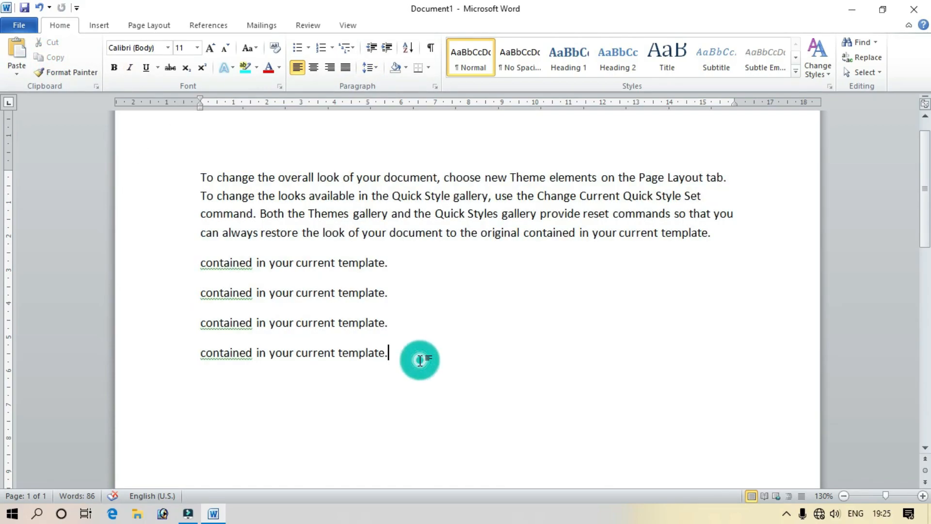
key("Return")
key("ctrl+v")
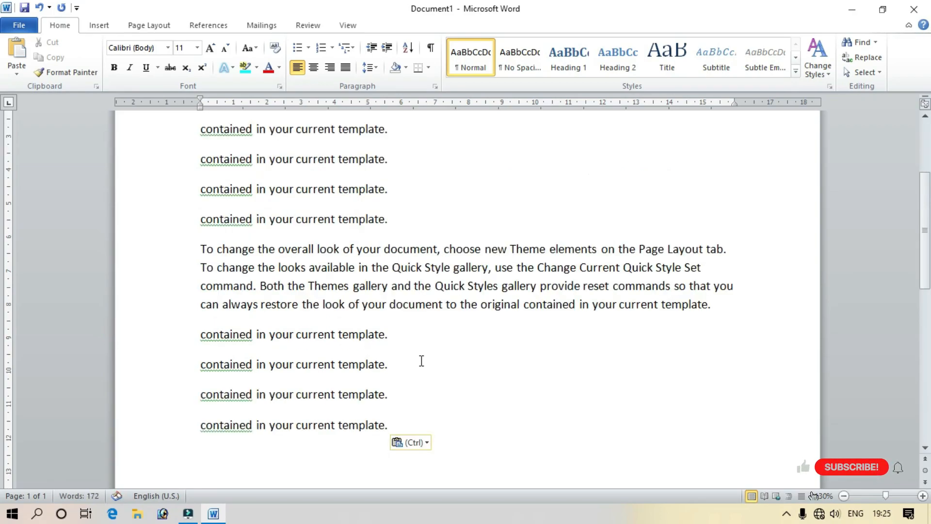
scroll(452, 352, "up", 4)
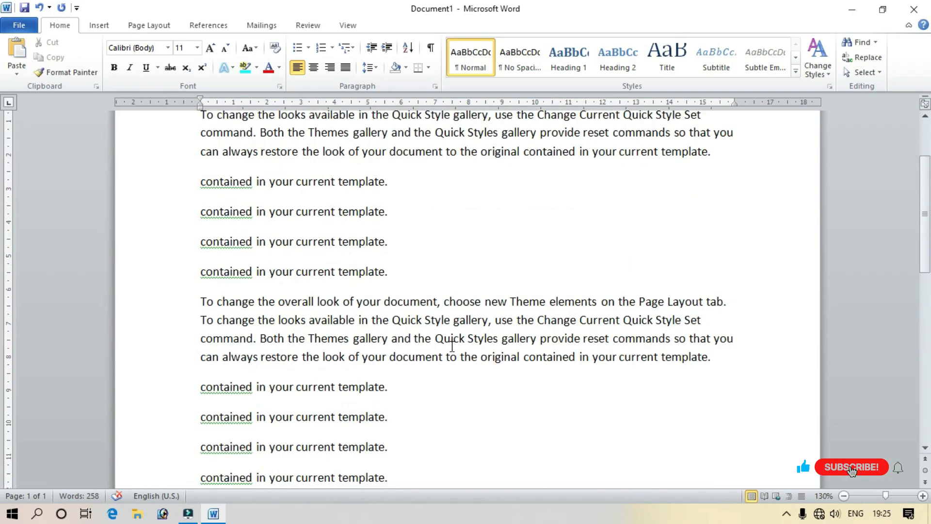
- Remove the space after paragraphs throughout the whole text
scroll(277, 241, "down", 3)
left_click_drag(407, 462, 202, 258)
left_click(368, 67)
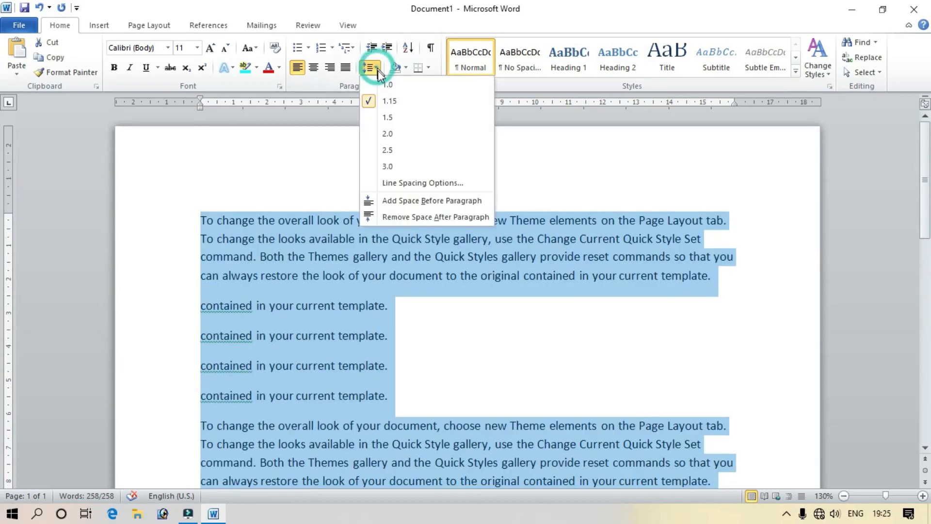
left_click(397, 217)
scroll(319, 338, "down", 6)
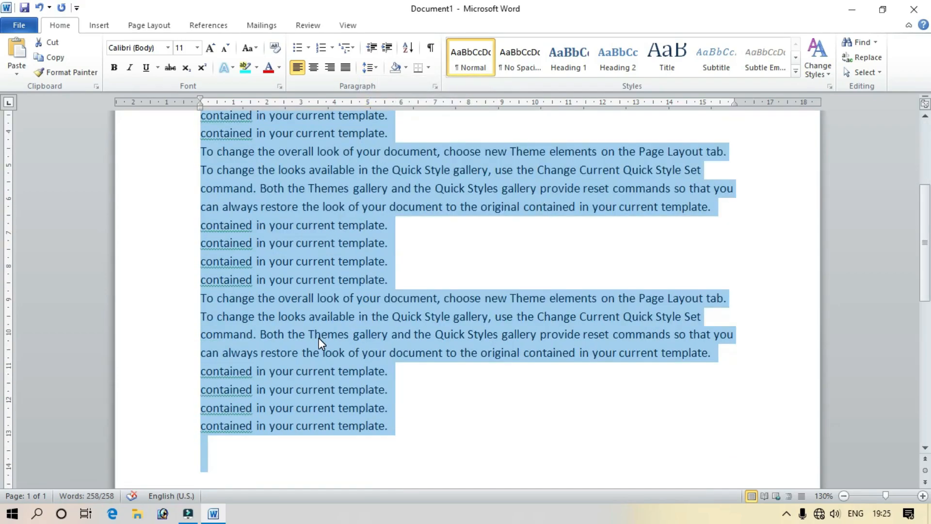
left_click(519, 363)
scroll(520, 361, "up", 3)
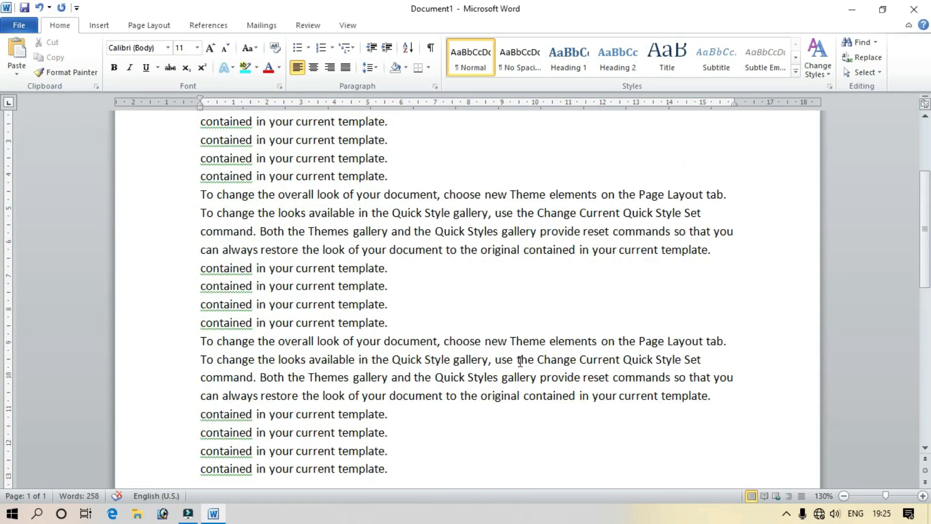
scroll(520, 362, "up", 2)
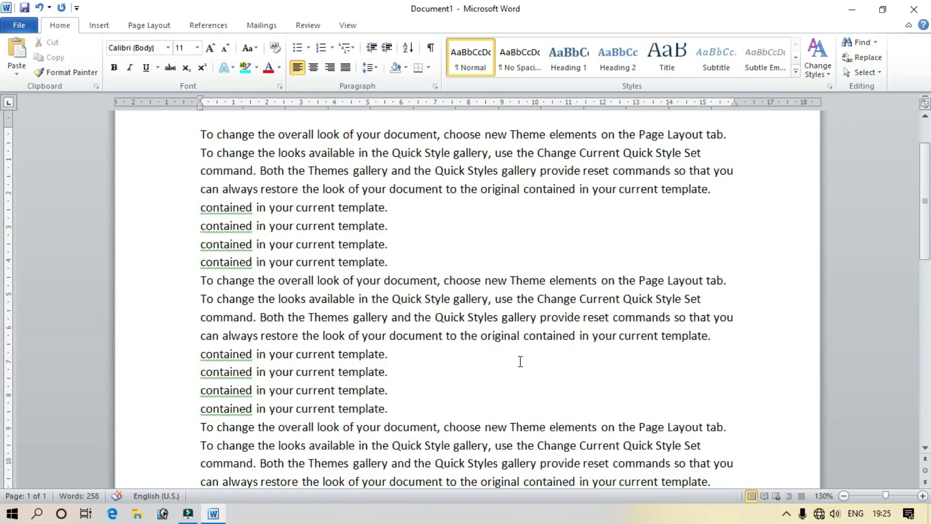
- Apply the 1), a), i) multilevel list style from the list library to the whole text
scroll(483, 337, "down", 5)
left_click_drag(400, 350, 115, 108)
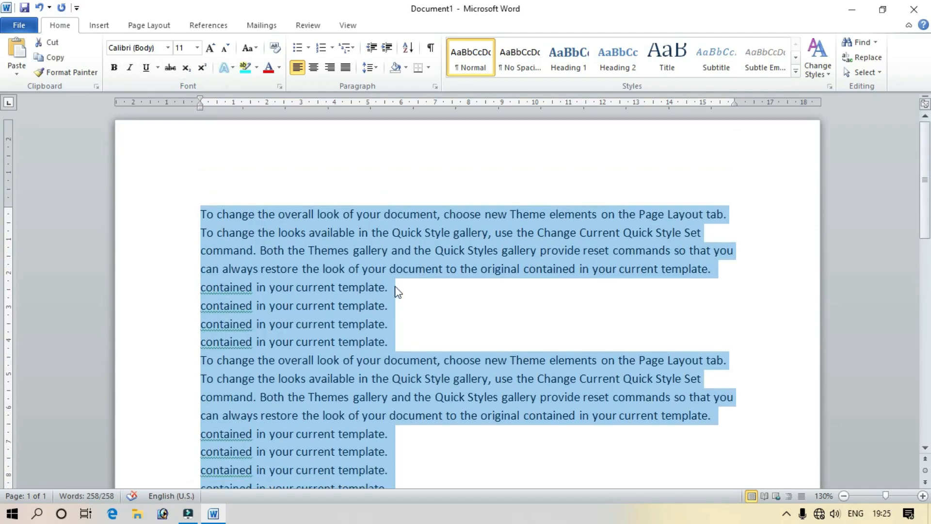
left_click_drag(194, 290, 387, 340)
scroll(411, 384, "down", 4)
left_click_drag(395, 415, 92, 149)
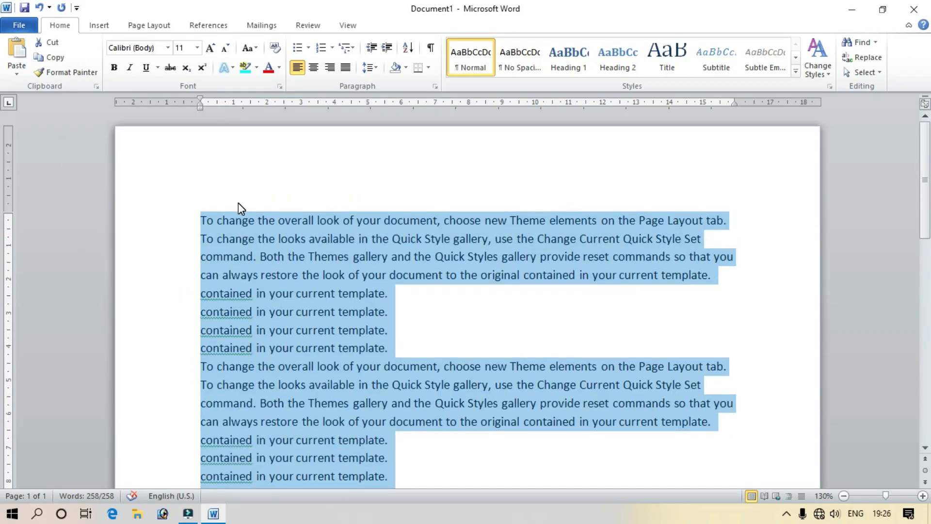
left_click(351, 49)
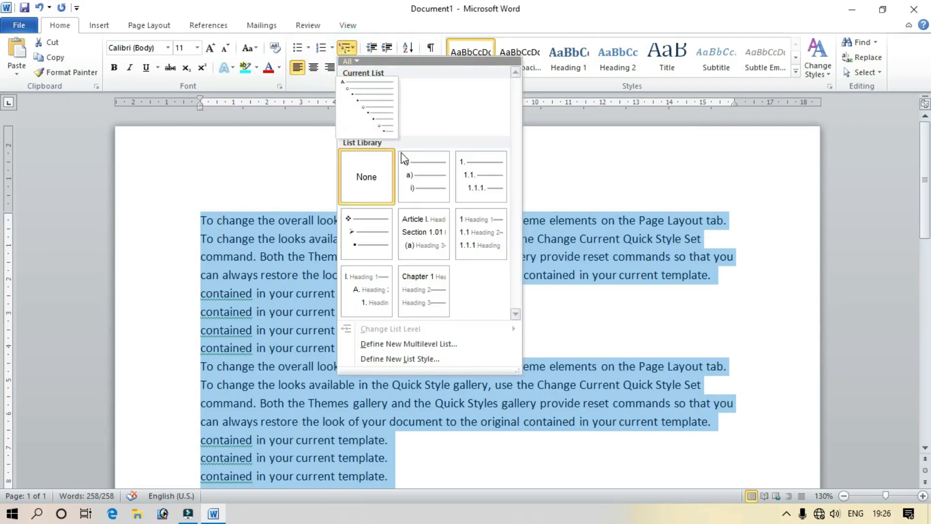
mouse_move(424, 184)
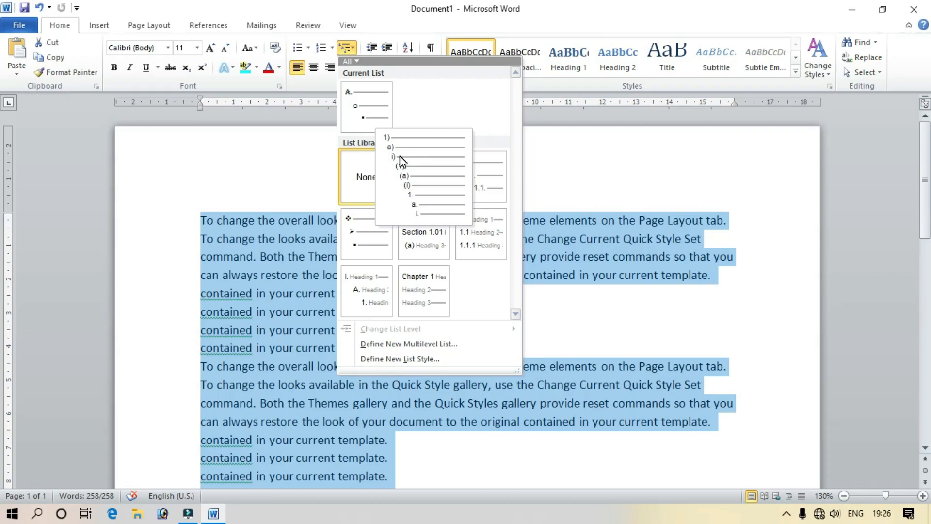
mouse_move(475, 198)
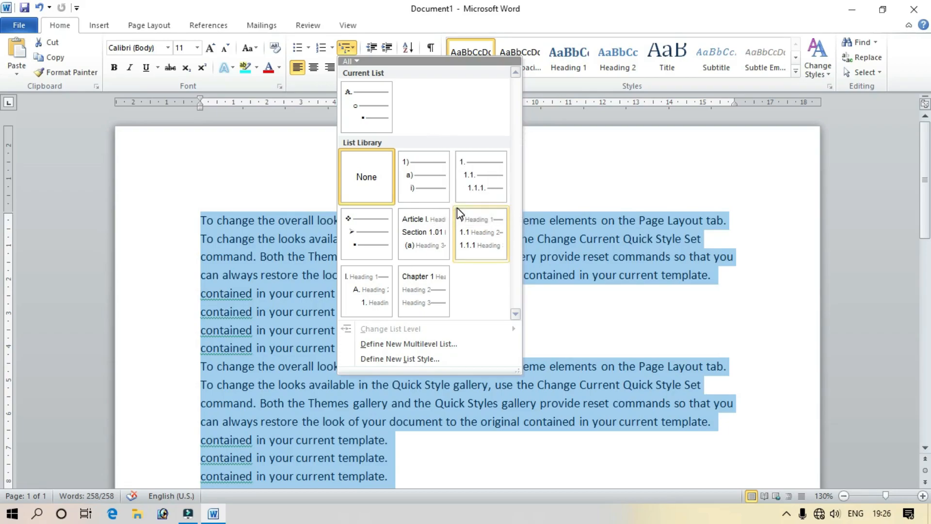
mouse_move(367, 223)
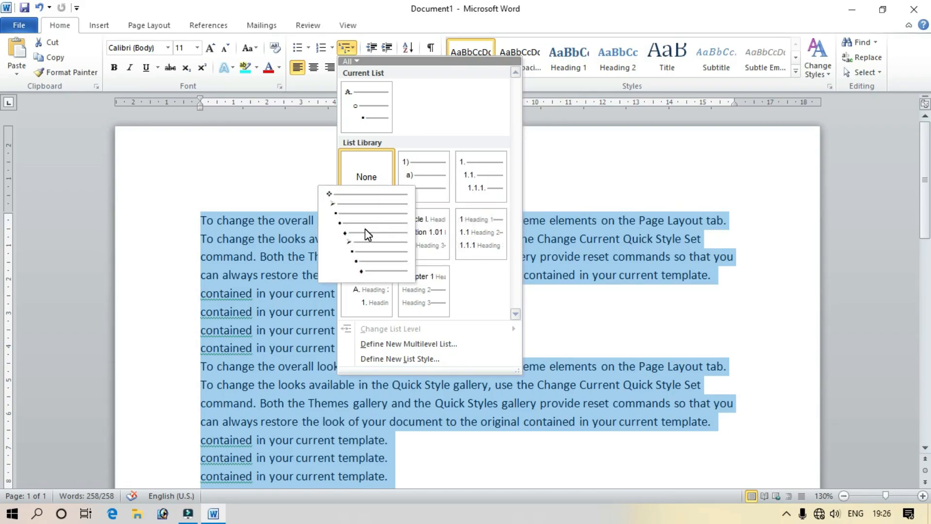
mouse_move(433, 188)
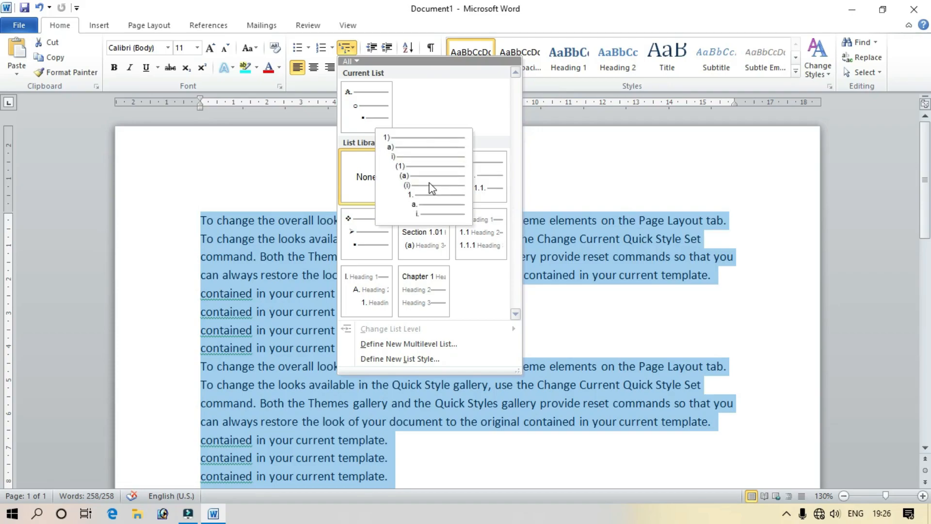
left_click(427, 188)
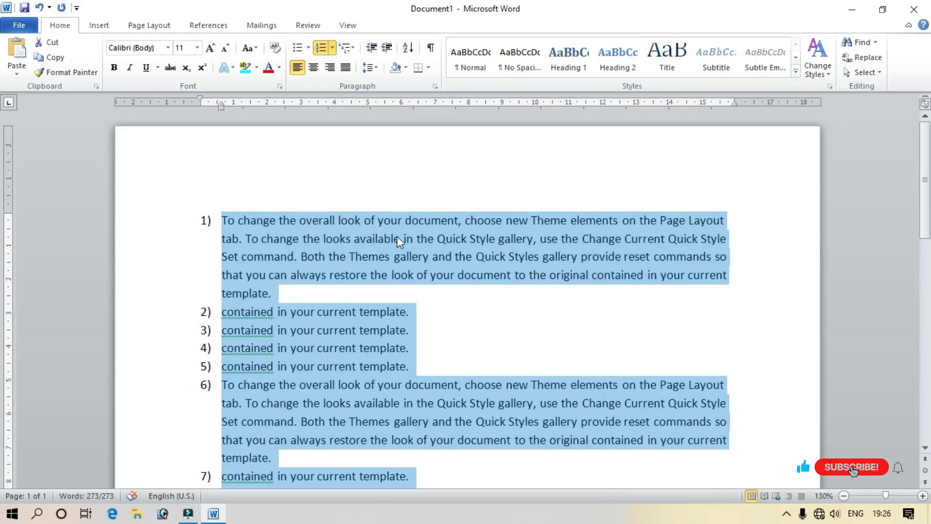
scroll(395, 244, "down", 2)
scroll(395, 244, "down", 6)
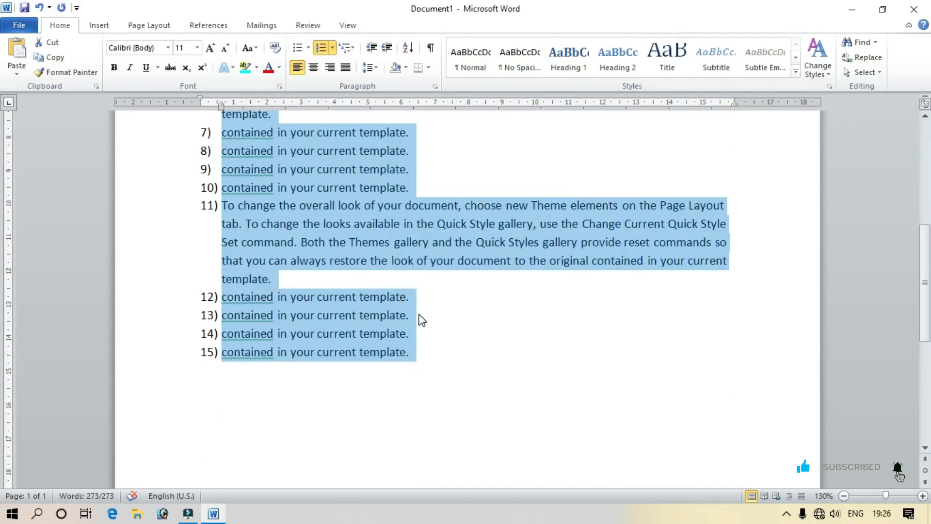
scroll(429, 315, "up", 6)
- Demote the four short lines under the first long paragraph, items 2) to 5), by one list level
left_click(418, 275)
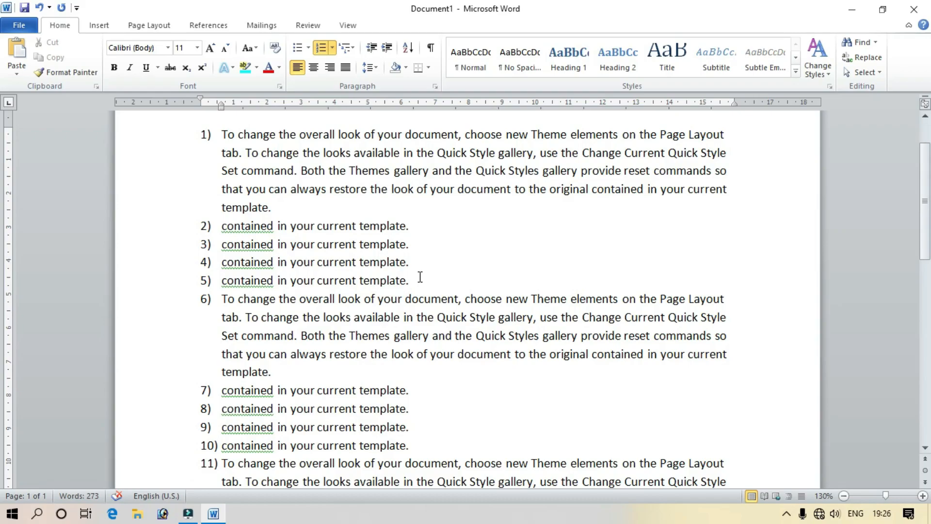
left_click_drag(421, 277, 226, 233)
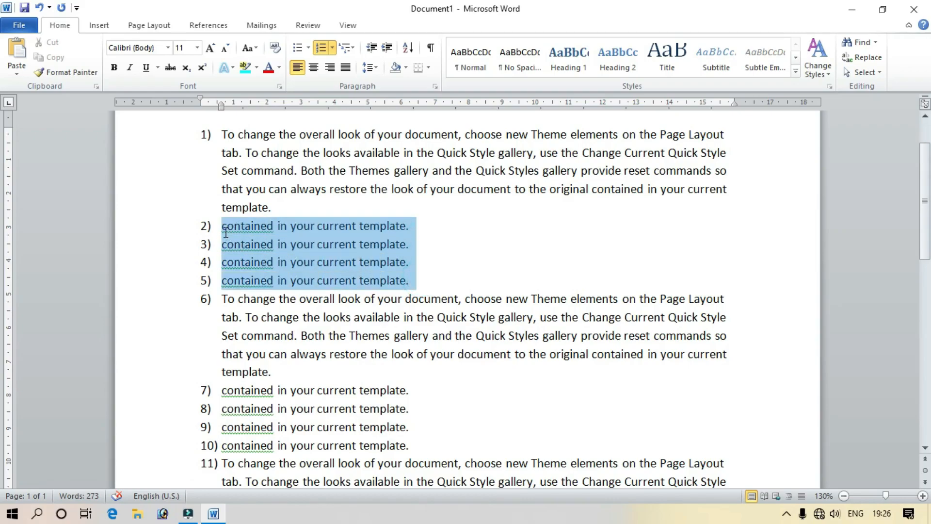
scroll(356, 427, "down", 5)
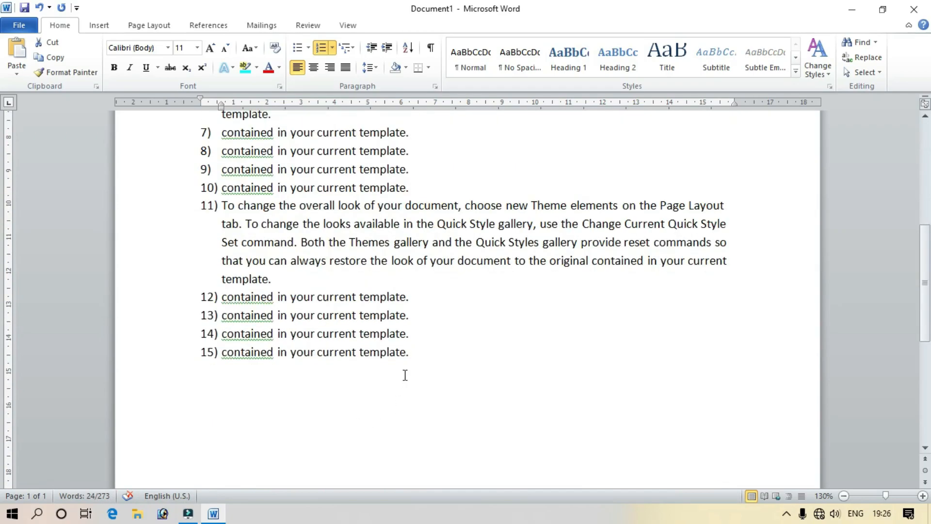
scroll(405, 375, "up", 4)
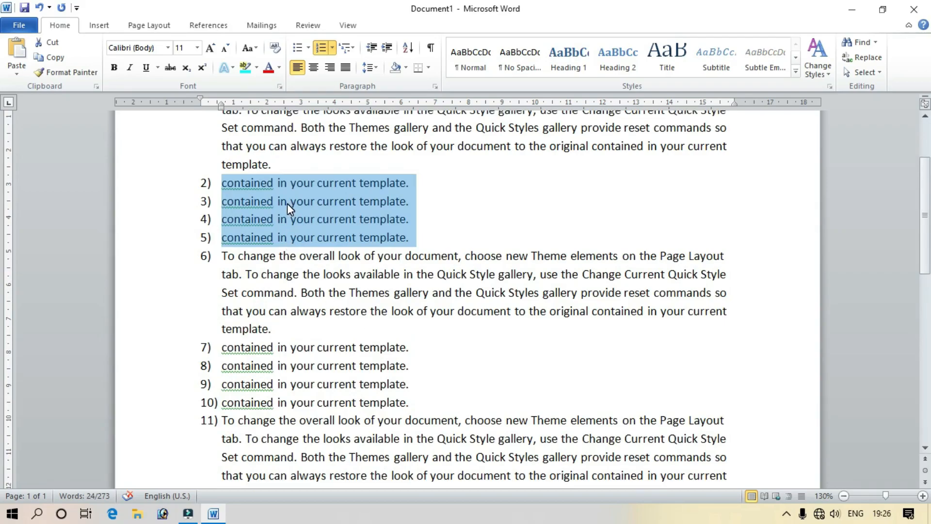
left_click(386, 48)
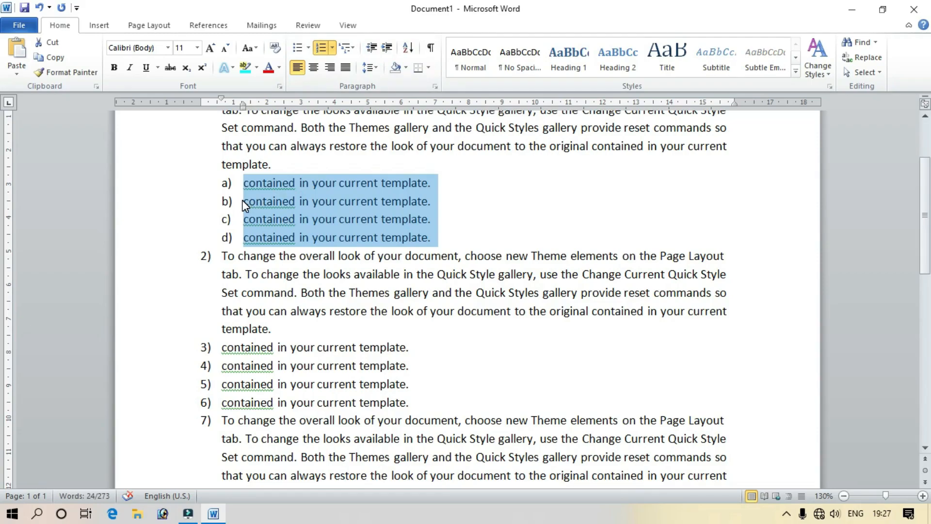
- Demote the four short lines under the second long paragraph by one list level
scroll(359, 310, "down", 1)
left_click_drag(427, 363, 222, 304)
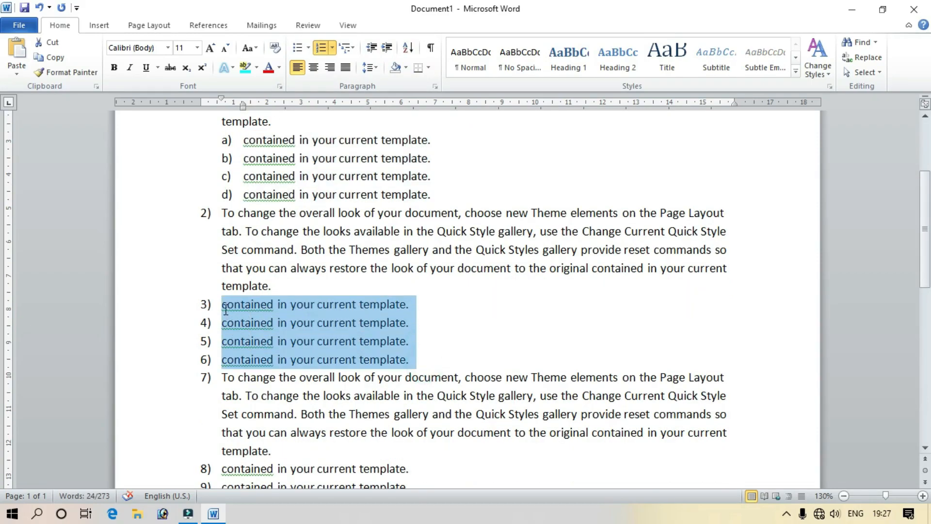
left_click(386, 48)
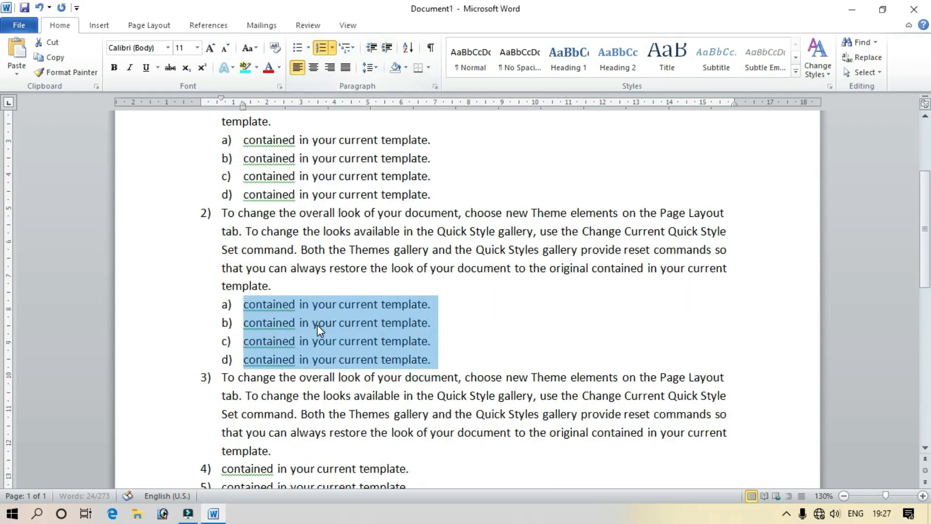
- Demote the four short lines under the third long paragraph by one level and review the multilevel list
scroll(316, 322, "down", 5)
left_click(368, 329)
left_click_drag(415, 310, 222, 253)
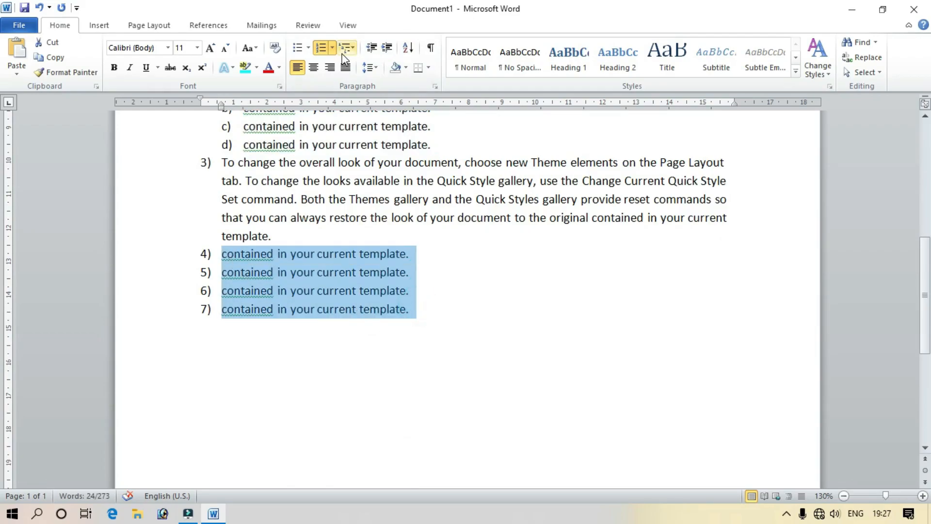
left_click(387, 48)
scroll(213, 192, "up", 7)
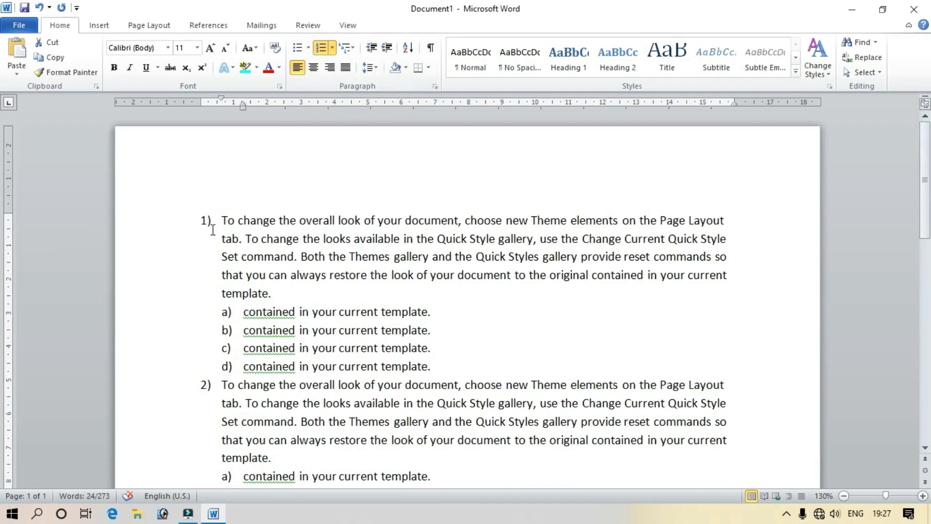
scroll(244, 341, "down", 1)
scroll(238, 359, "down", 3)
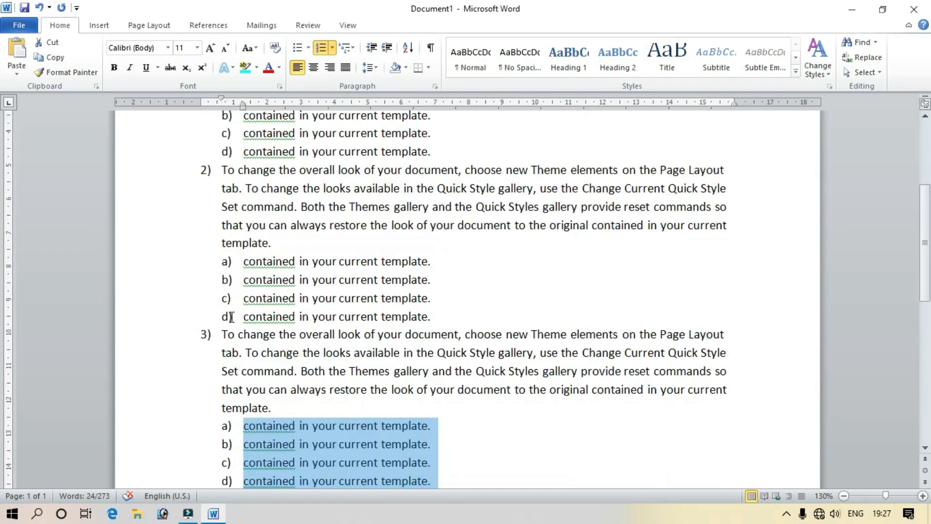
scroll(244, 323, "down", 3)
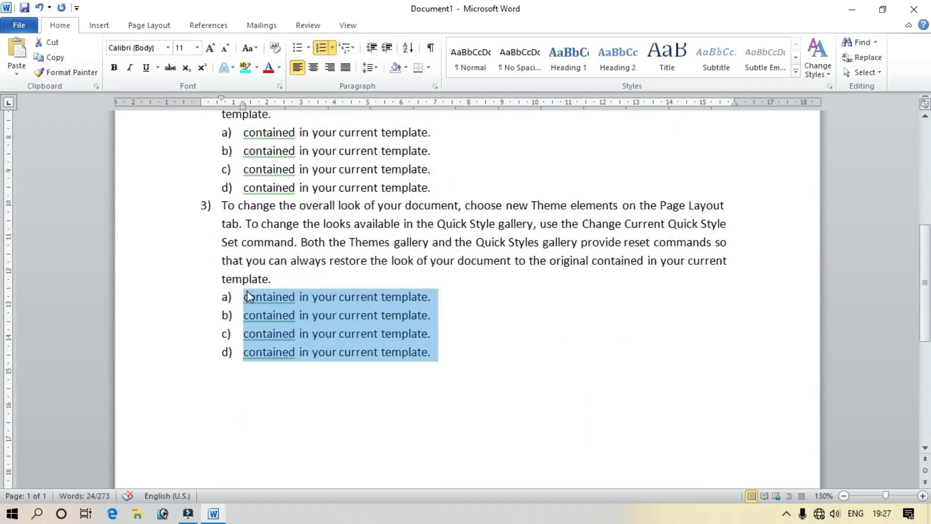
scroll(247, 294, "down", 2)
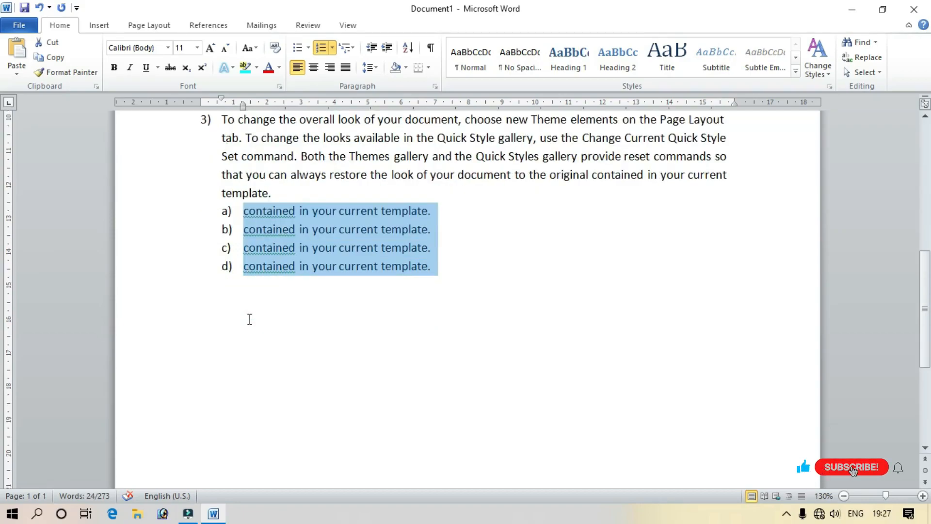
- Undo the three list level changes made to the groups of short lines
left_click(39, 8)
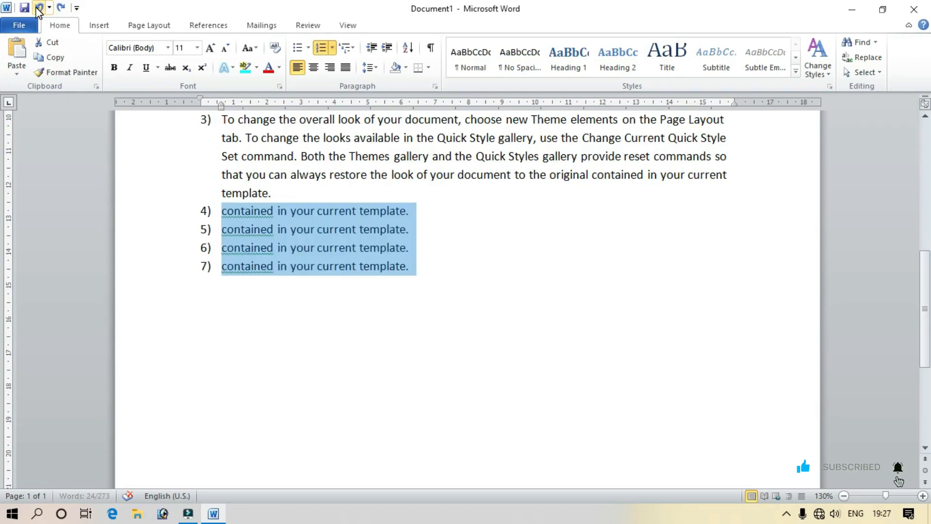
left_click(38, 8)
left_click(38, 8)
- Demote the short lines under all three long paragraphs together by one list level and review the lettered sub-levels
scroll(131, 148, "up", 4)
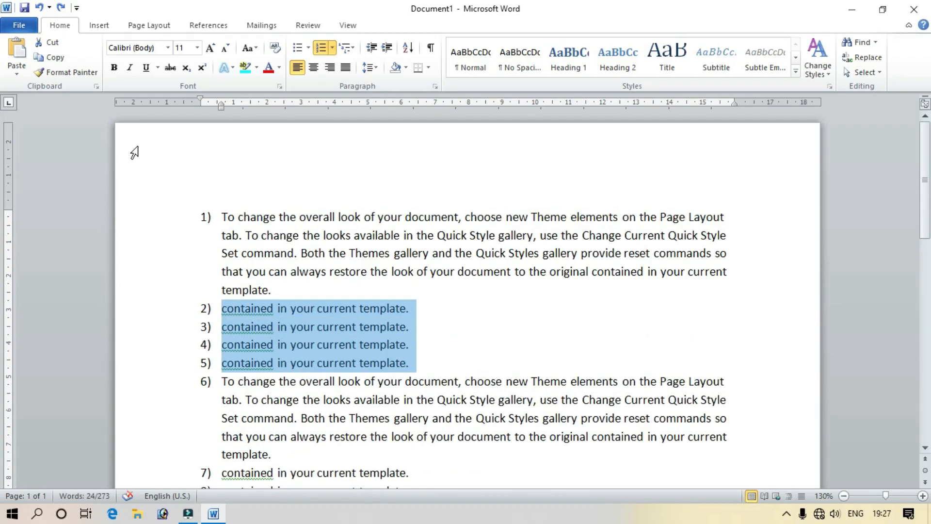
left_click(446, 329)
left_click_drag(418, 363, 241, 317)
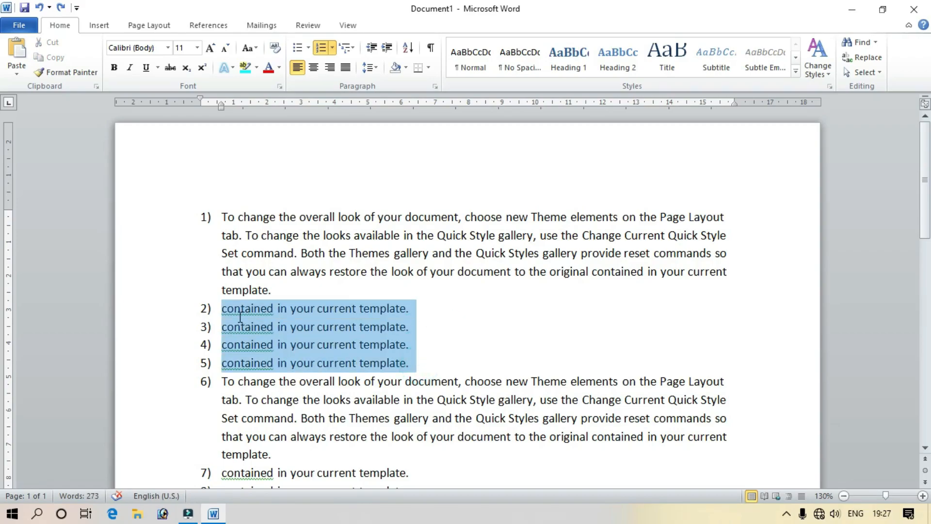
scroll(513, 356, "down", 2)
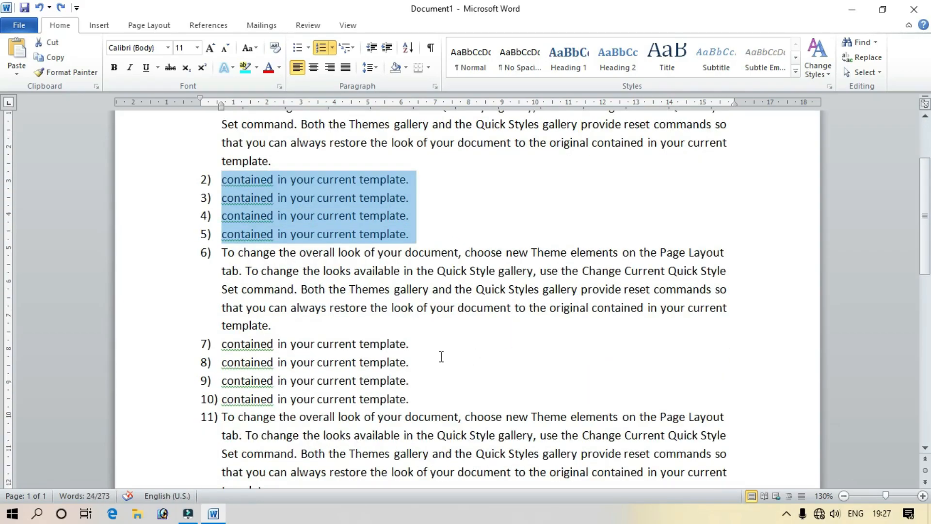
left_click_drag(416, 398, 226, 345)
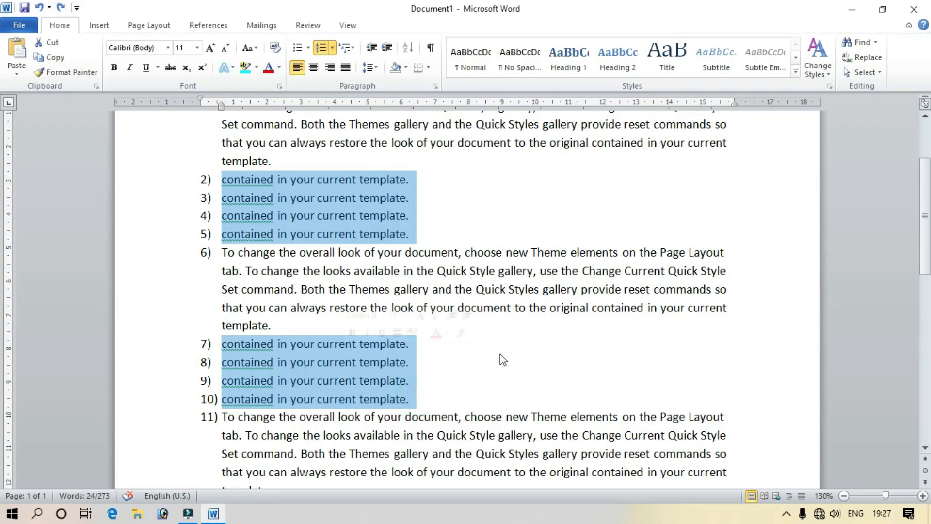
scroll(487, 358, "down", 3)
left_click_drag(419, 351, 221, 303)
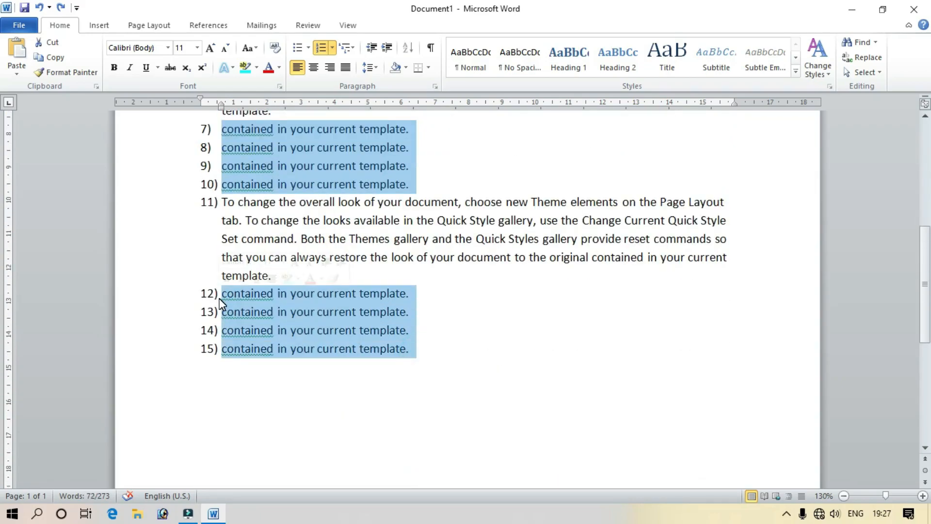
left_click(386, 48)
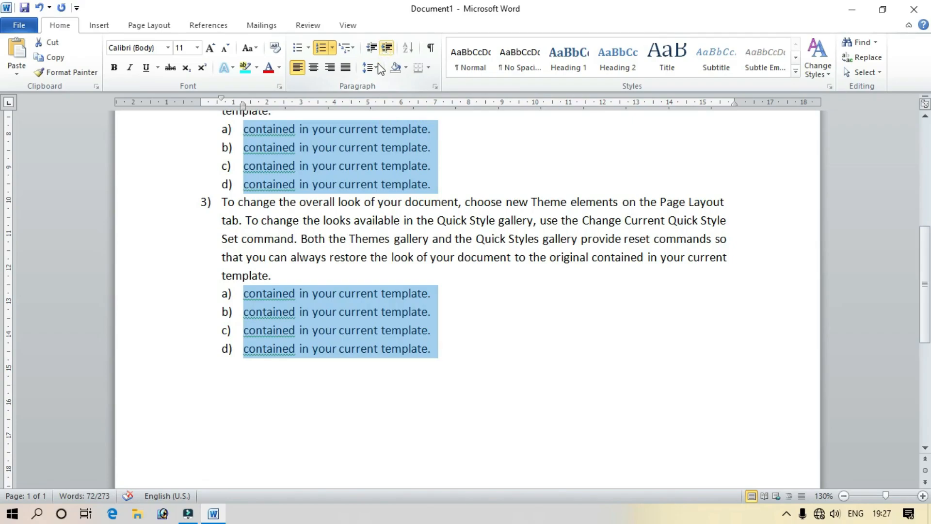
scroll(252, 280, "down", 2)
scroll(259, 270, "up", 6)
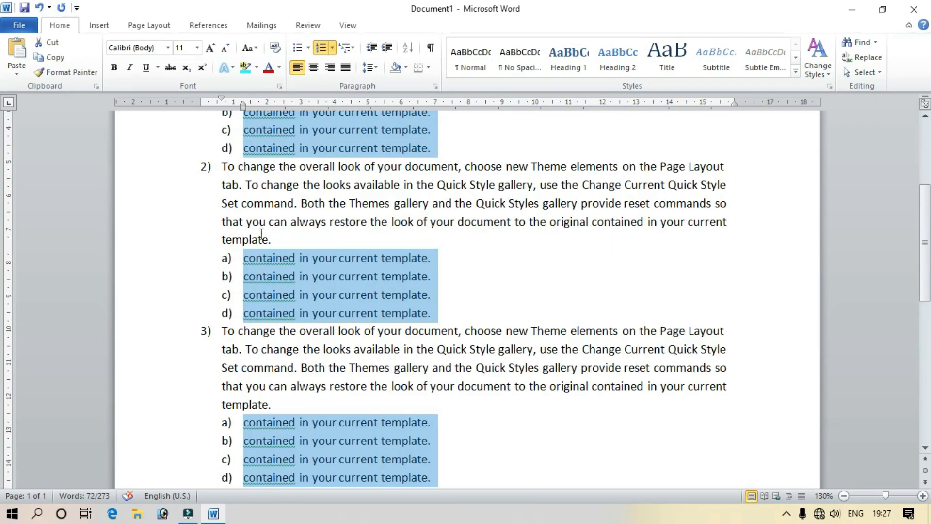
scroll(234, 310, "down", 1)
scroll(233, 327, "up", 3)
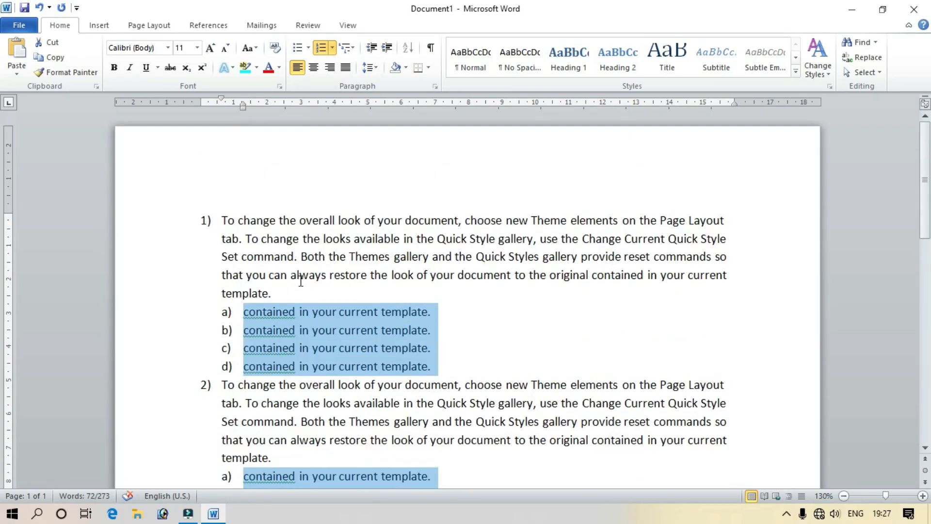
scroll(241, 245, "down", 1)
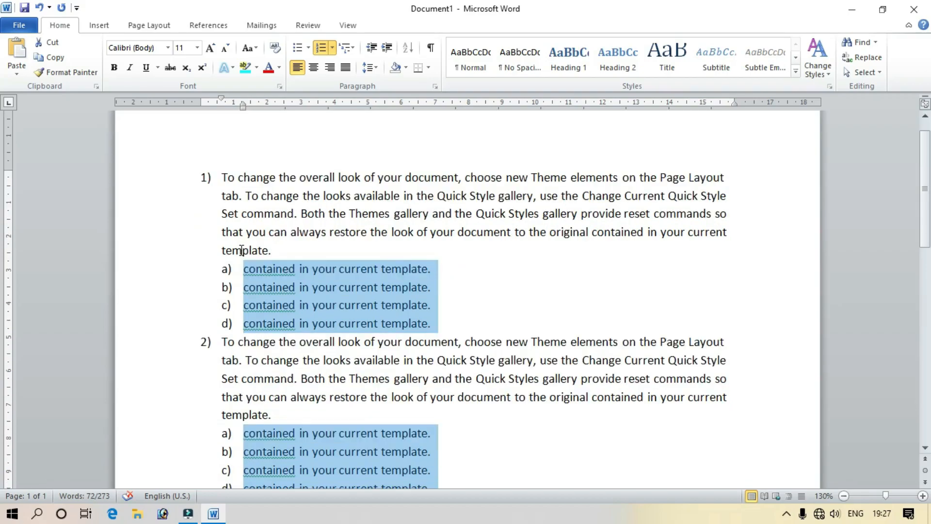
scroll(241, 250, "down", 5)
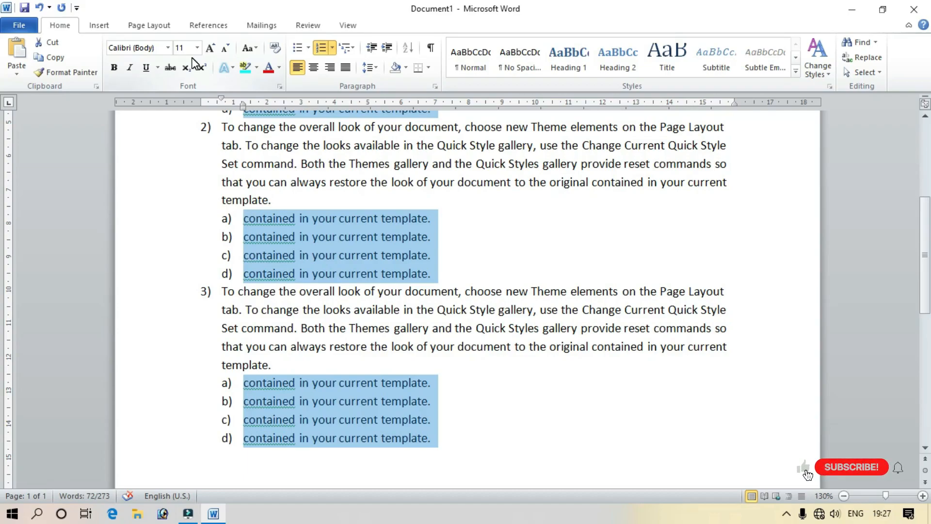
- Undo the combined level change and apply the multilevel bullet list with diamonds, arrows and dots to the selected short lines
left_click(40, 9)
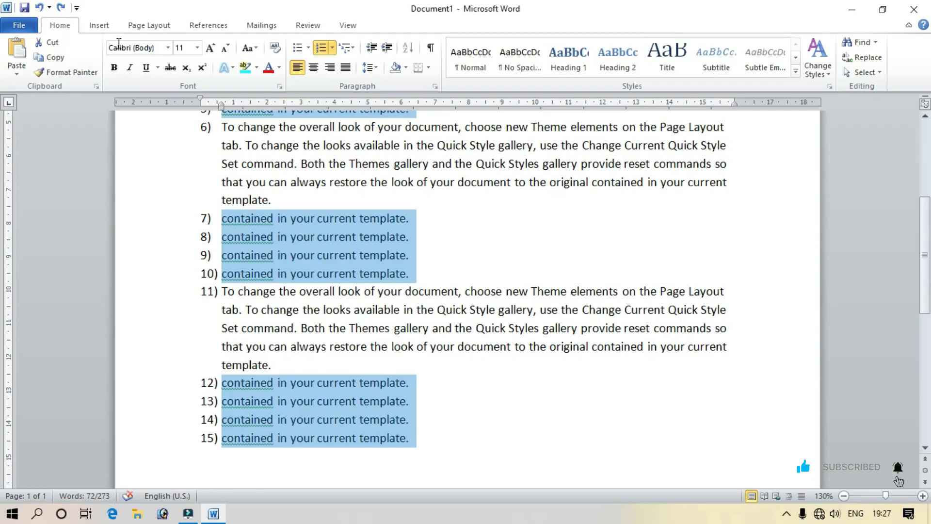
left_click(354, 47)
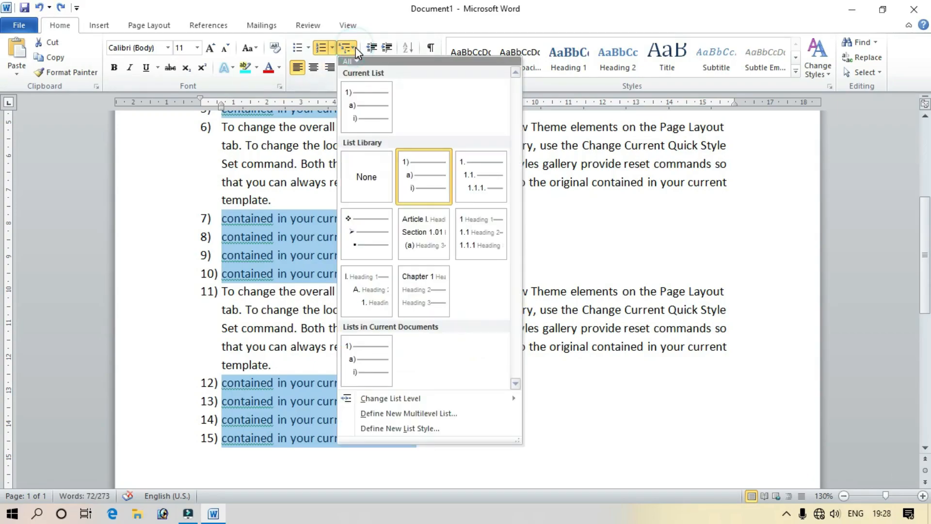
left_click(367, 236)
scroll(366, 231, "up", 3)
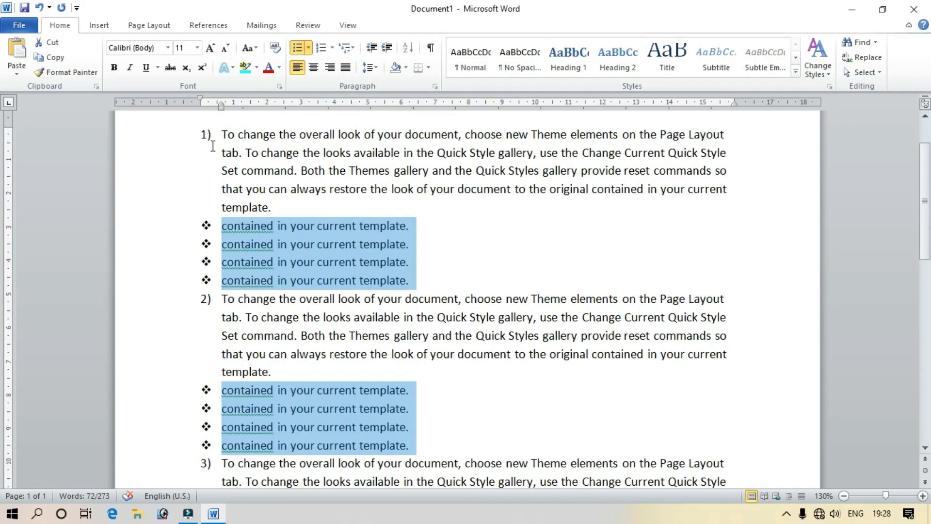
scroll(221, 235, "down", 6)
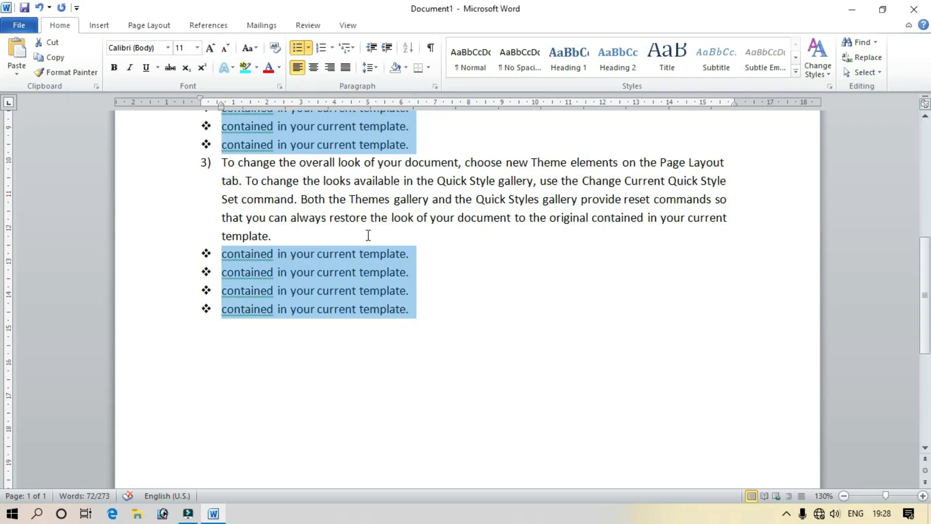
- Apply the multilevel bullet list with diamonds, arrows and dots to the entire text, long paragraphs and short lines alike
left_click_drag(436, 316, 176, 214)
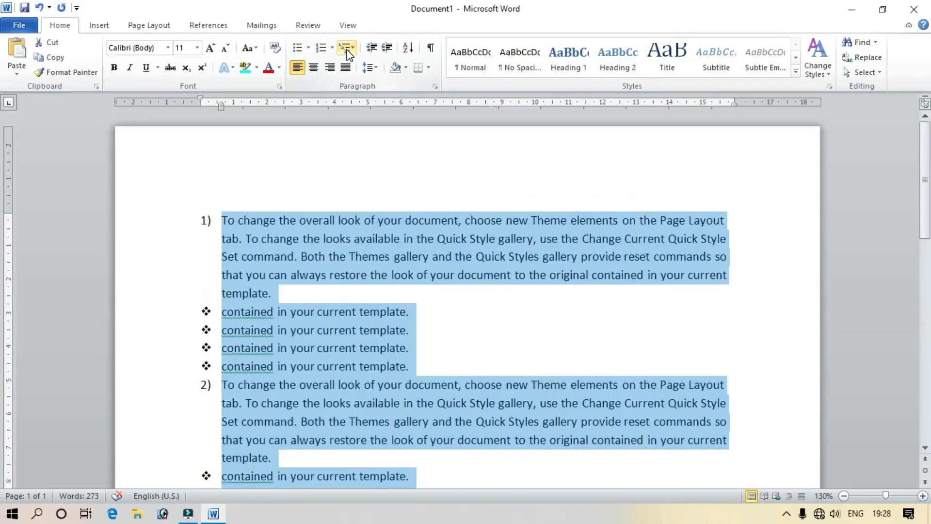
left_click(352, 48)
left_click(368, 230)
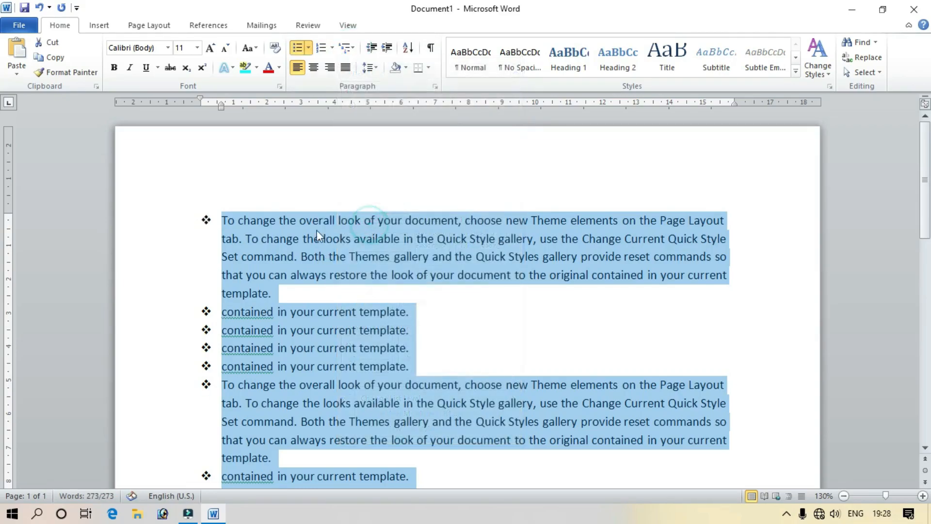
scroll(218, 309, "down", 6)
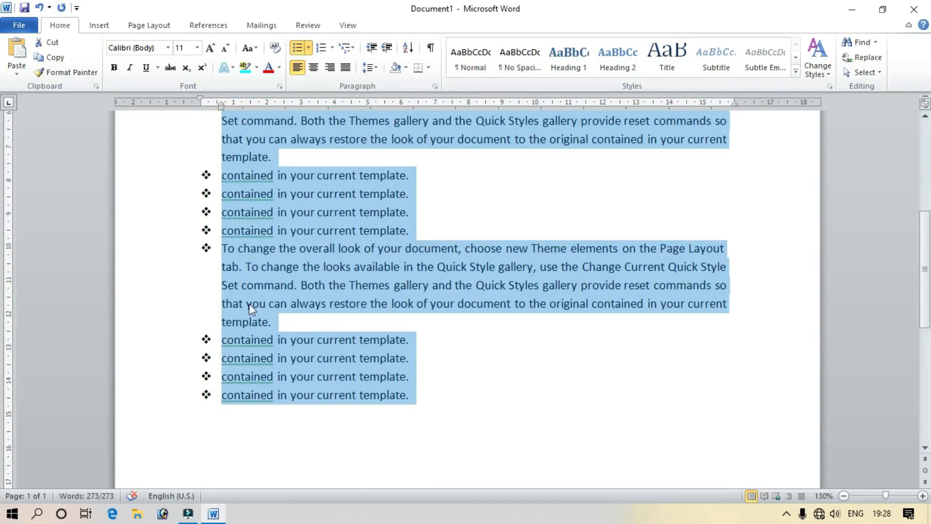
left_click(207, 212)
left_click(200, 212)
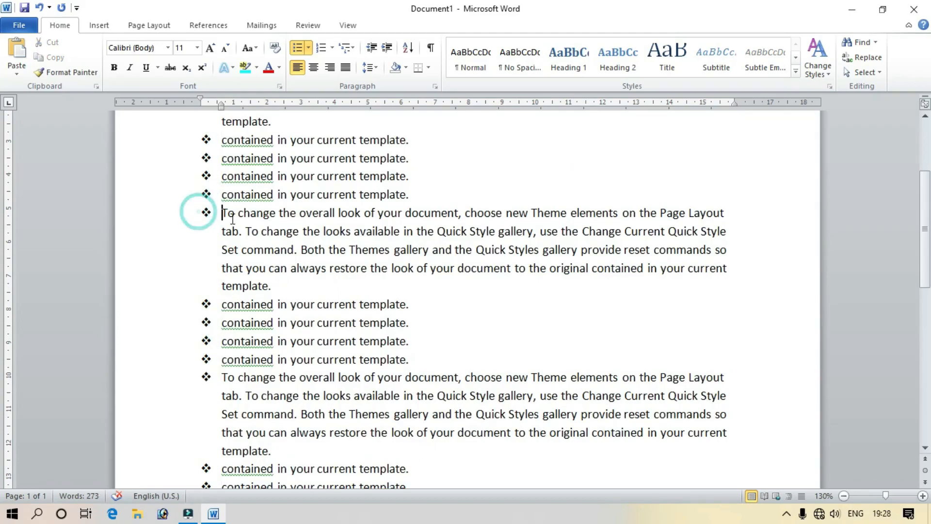
- Demote the short lines under all three long paragraphs together by one bullet level and review the whole list
left_click_drag(225, 304, 405, 363)
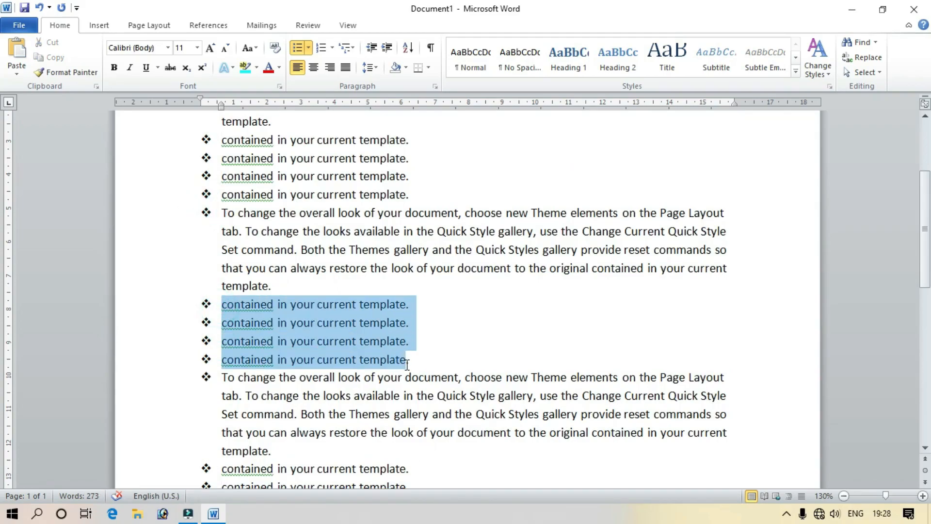
scroll(395, 235, "down", 1)
scroll(394, 237, "up", 3)
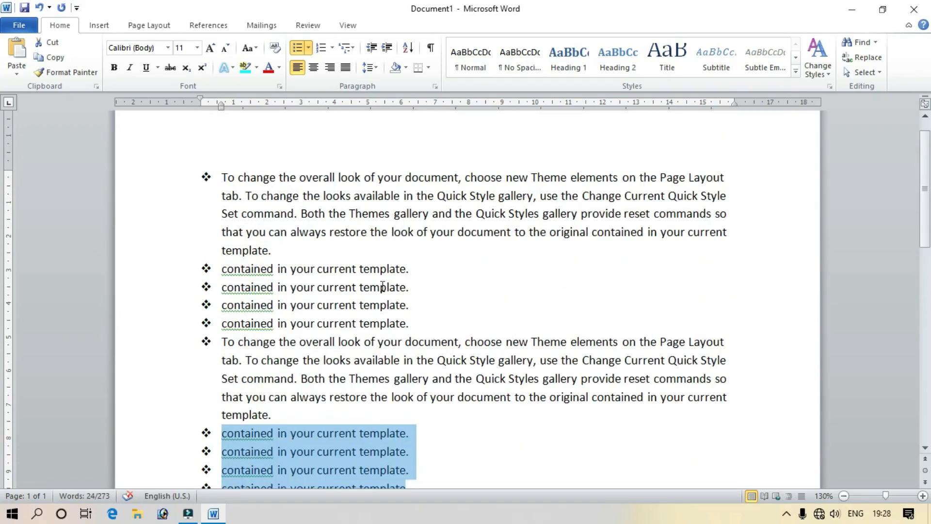
left_click_drag(408, 324, 219, 275)
scroll(358, 343, "down", 3)
left_click_drag(407, 363, 212, 312)
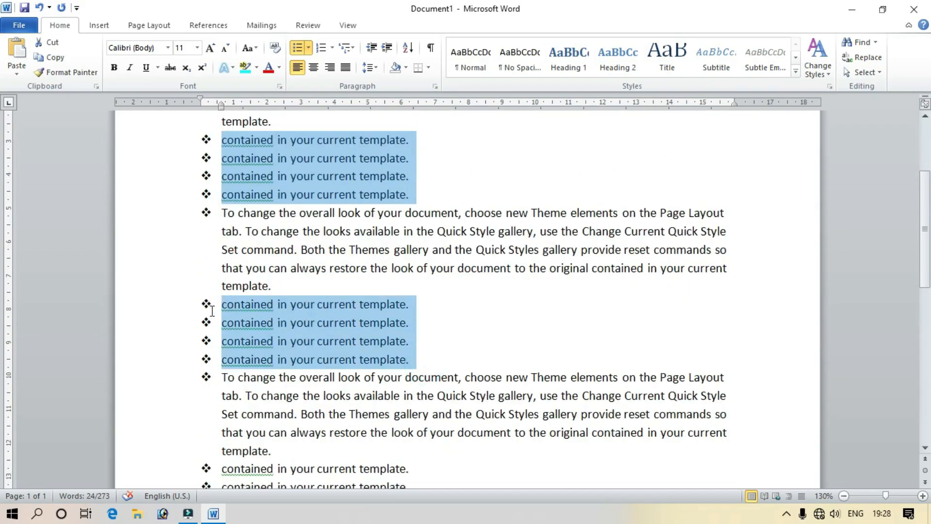
scroll(323, 350, "down", 3)
left_click_drag(450, 403, 209, 340)
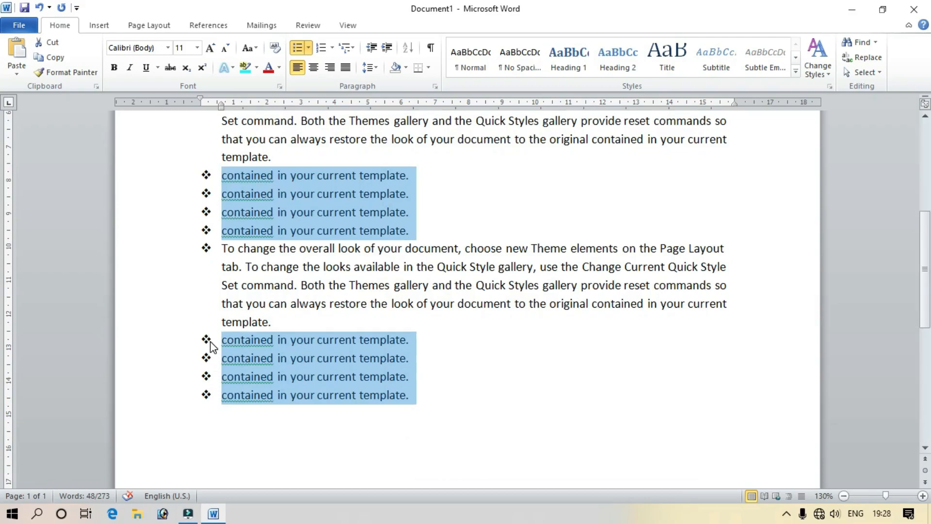
scroll(398, 52, "down", 1)
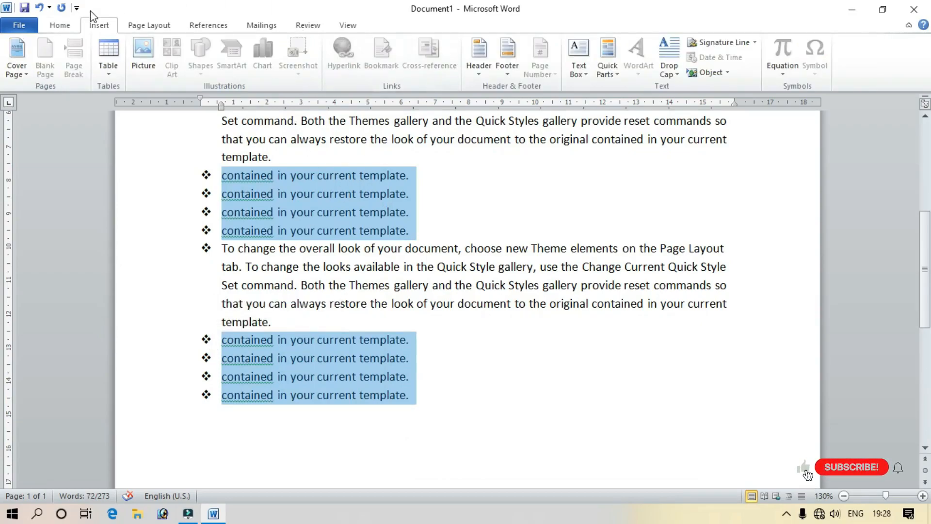
left_click(60, 25)
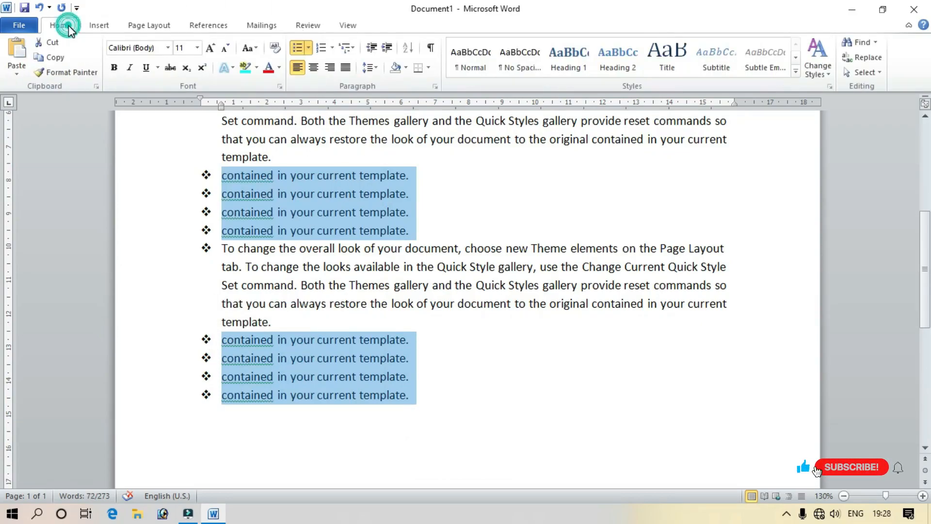
left_click(332, 48)
left_click(353, 47)
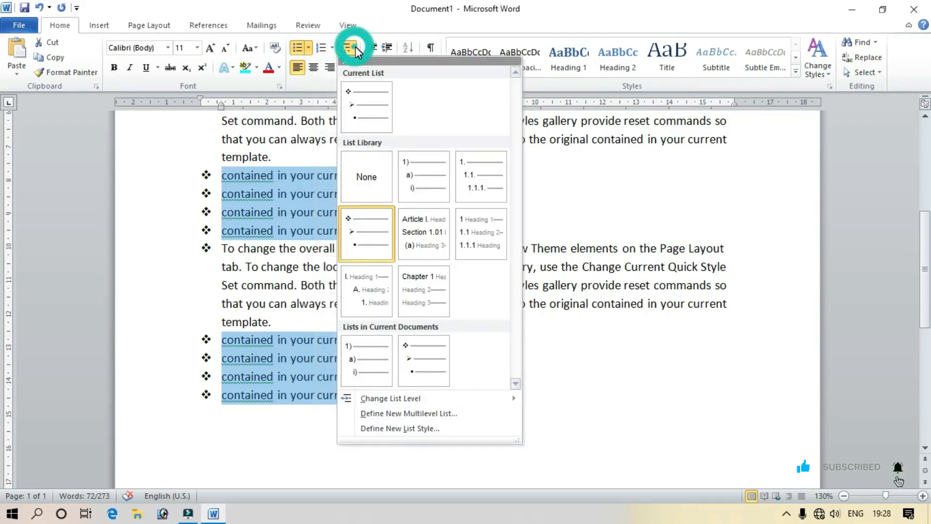
left_click(370, 5)
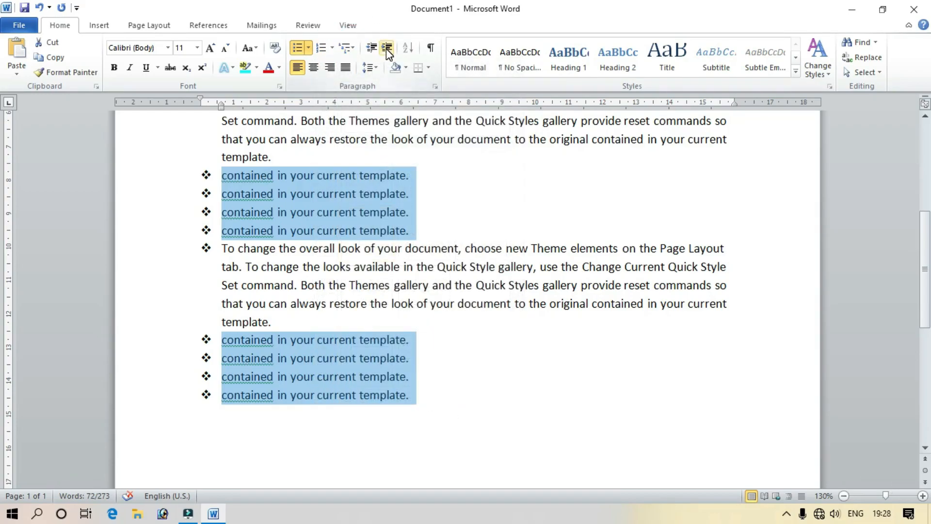
left_click(386, 48)
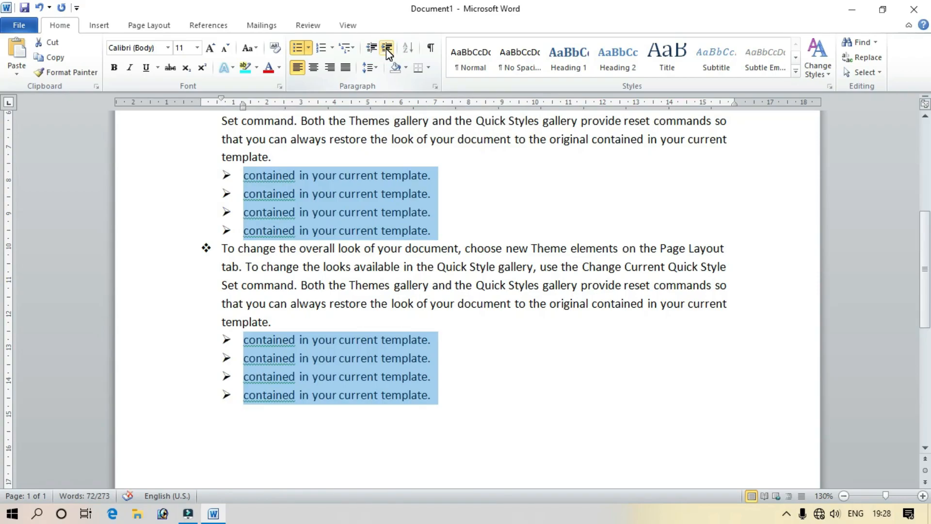
scroll(269, 231, "up", 3)
scroll(226, 237, "down", 9)
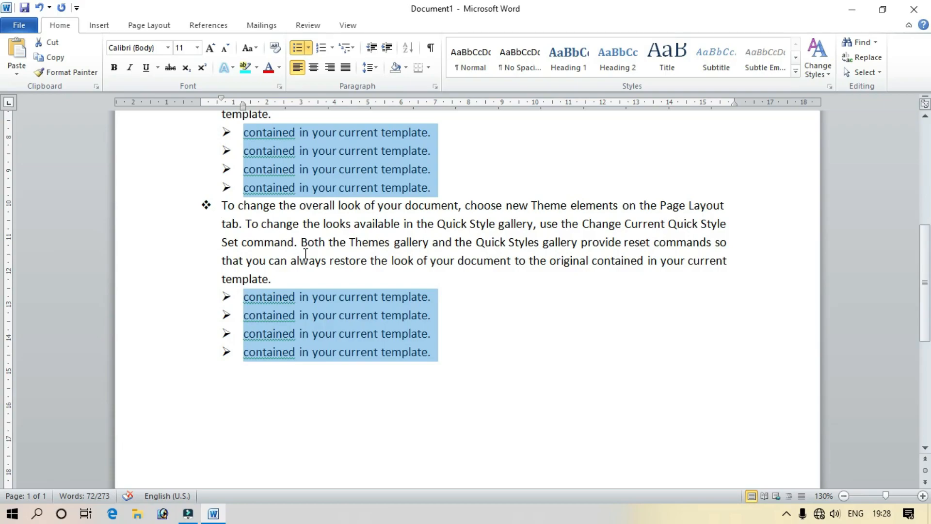
scroll(272, 202, "up", 6)
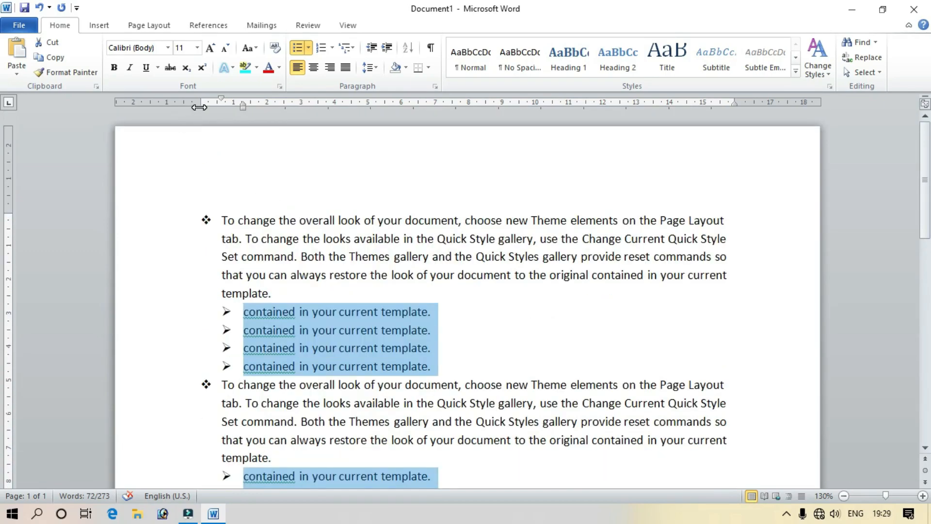
scroll(420, 251, "down", 4)
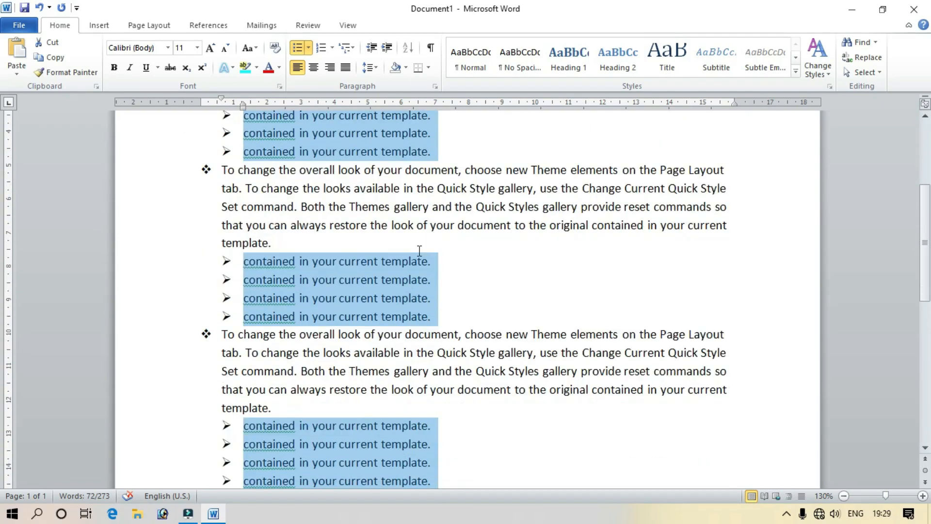
scroll(420, 251, "down", 3)
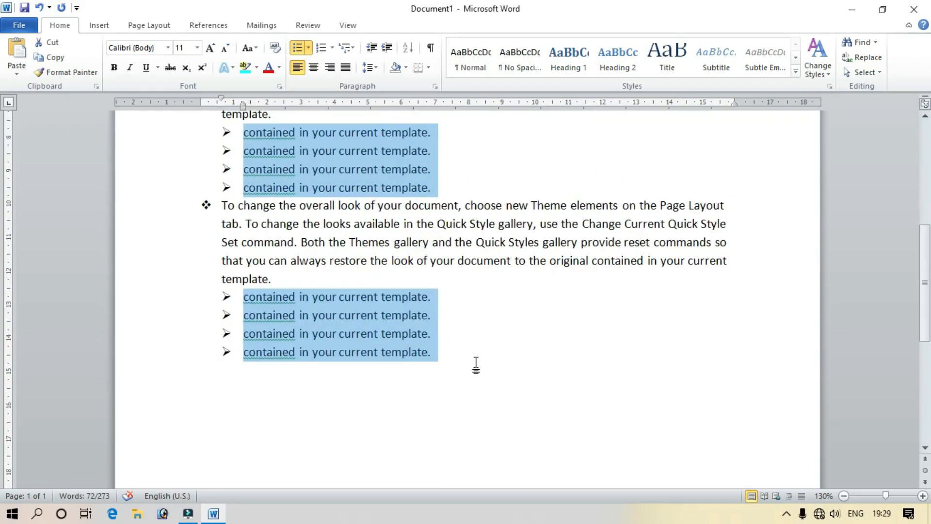
- Delete the entire list and generate fresh sample paragraphs with =rand()
left_click_drag(476, 365, 121, 217)
key("BackSpace")
type("=rand")
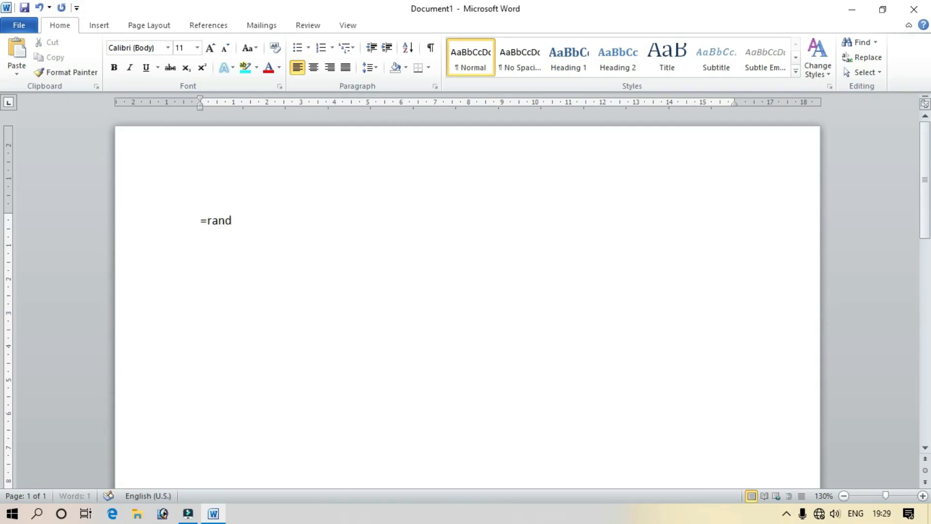
type("()")
key("Return")
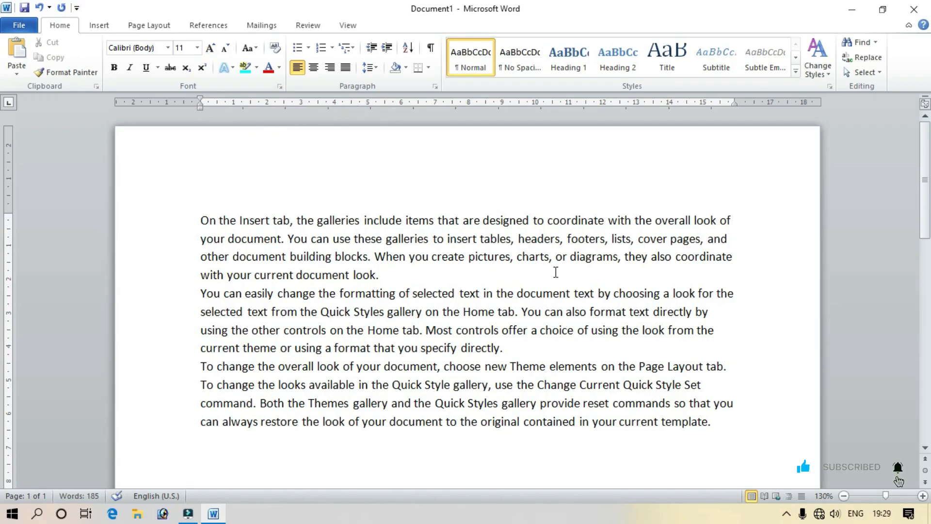
- Set the left indent to the ruler's 4 mark for the empty last line and for the first sample paragraph
mouse_move(335, 104)
left_mouse_down()
mouse_move(729, 104)
mouse_move(337, 104)
left_mouse_up()
left_click_drag(200, 109, 333, 118)
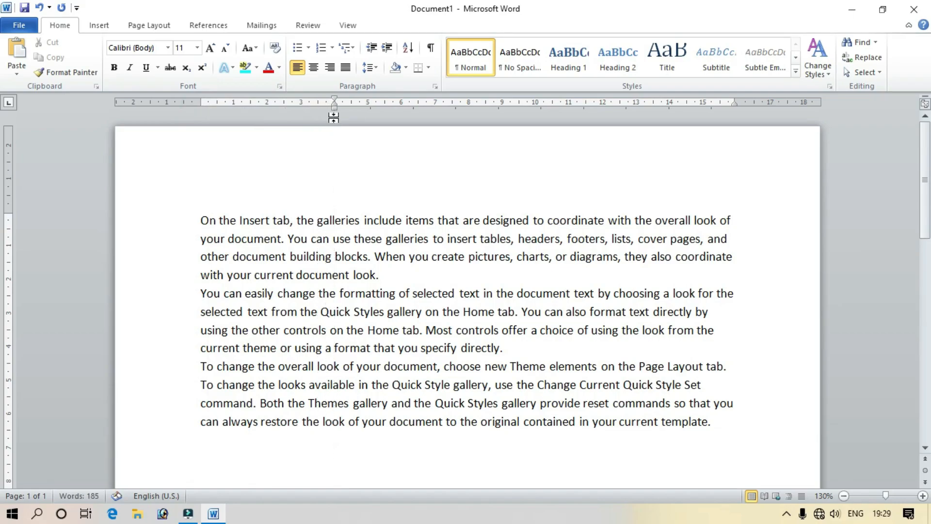
left_click(336, 207)
left_click_drag(202, 110, 332, 117)
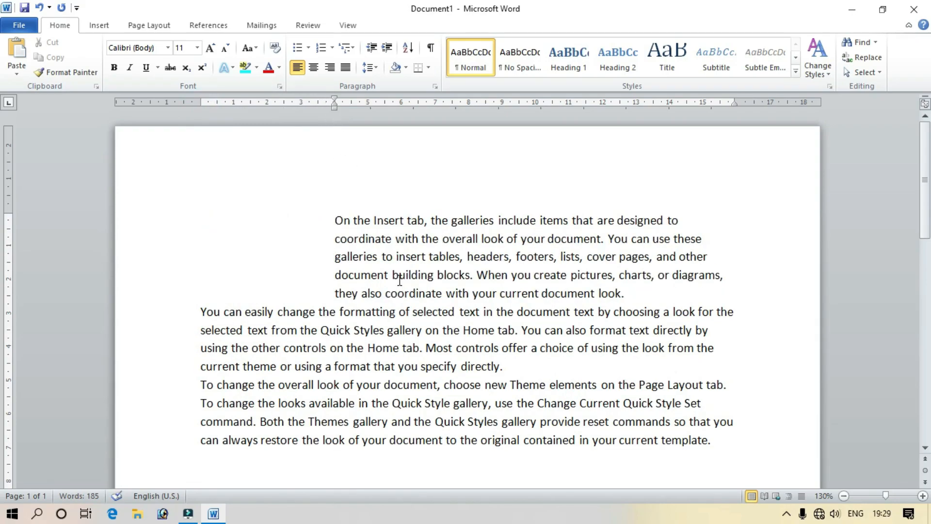
- Undo the first paragraph's indent and set the left indent of all three paragraphs to the ruler's 4 mark
key("ctrl+z")
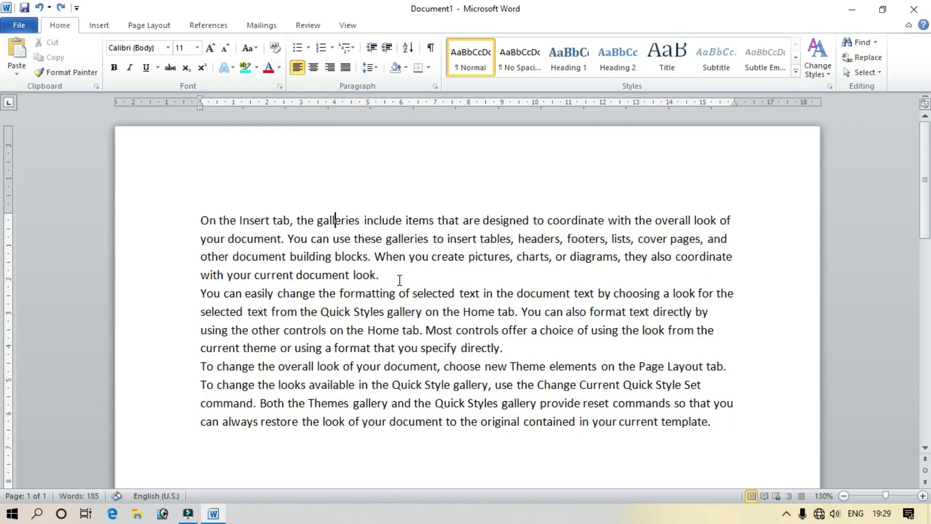
left_click_drag(738, 426, 161, 214)
left_click_drag(200, 106, 334, 108)
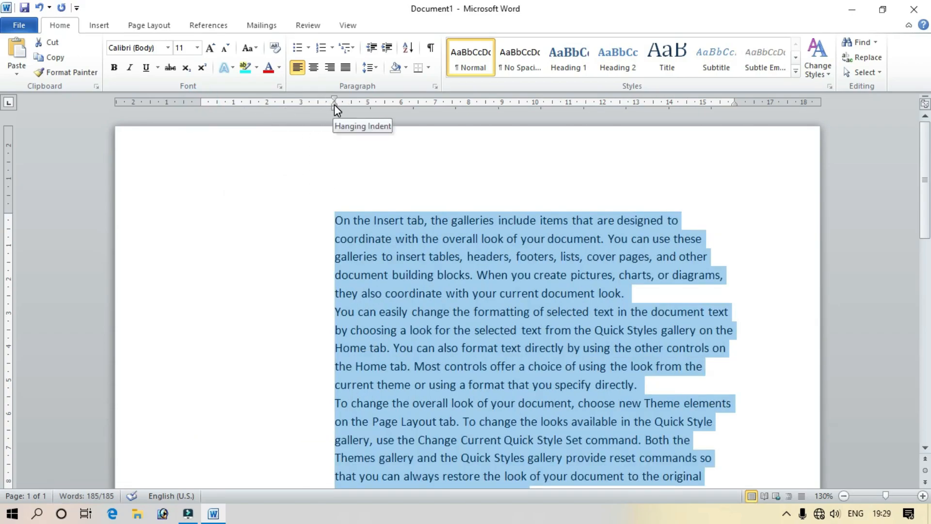
- Increase the indent of all three selected paragraphs by four levels
left_click(388, 49)
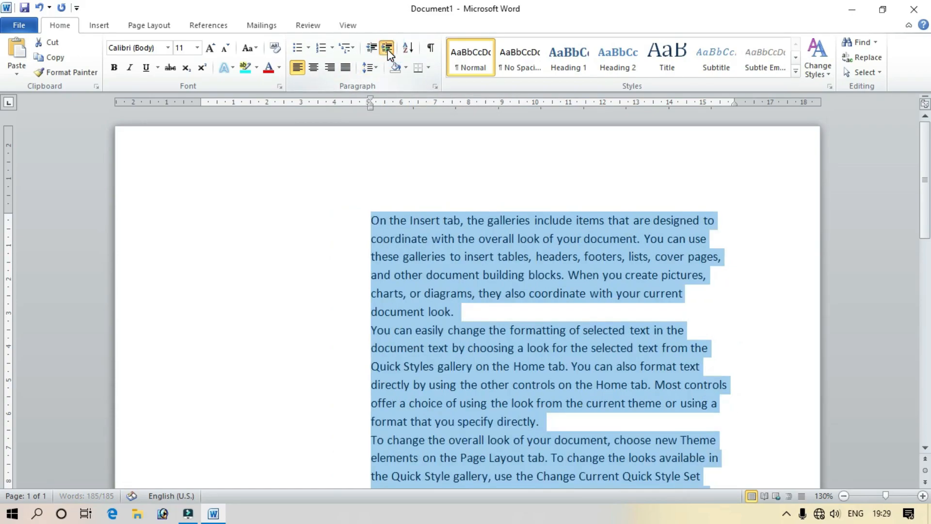
left_click(388, 49)
left_click(388, 49)
left_click(388, 48)
- Decrease the indent of all three paragraphs until they are back at the left margin
left_click(371, 48)
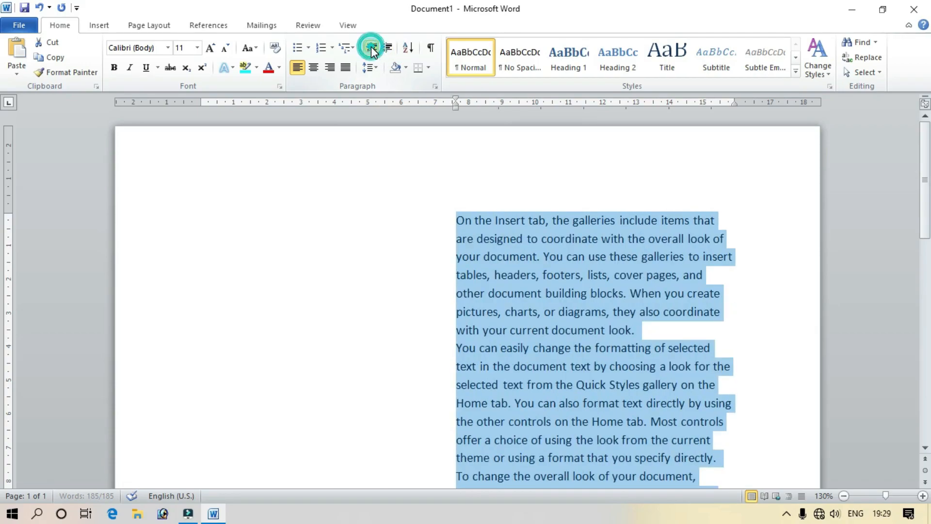
left_click(372, 49)
left_click(371, 48)
left_click(372, 48)
left_click(372, 49)
left_click(371, 48)
left_click(371, 49)
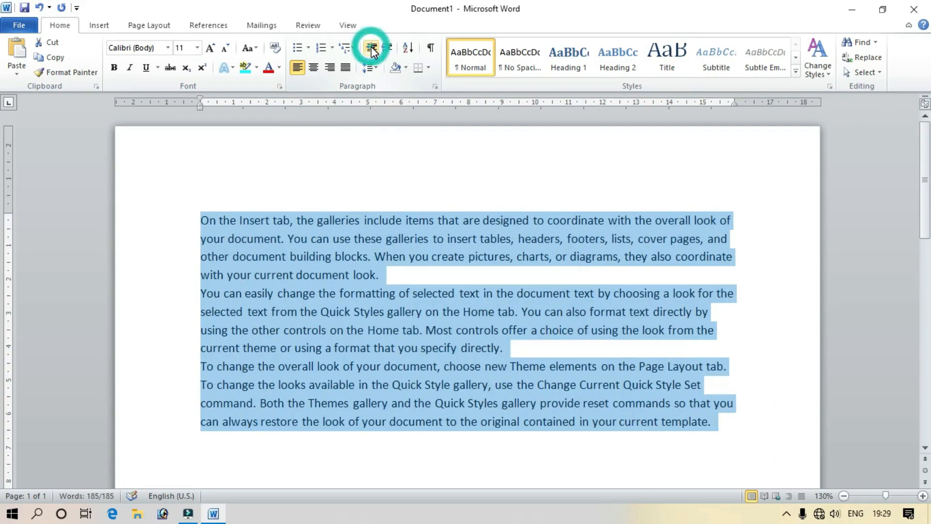
- Increase the indent of all three paragraphs by seven levels, to just before the ruler's 9 mark
left_click(386, 48)
left_click(386, 49)
left_click(387, 48)
left_click(387, 49)
left_click(386, 49)
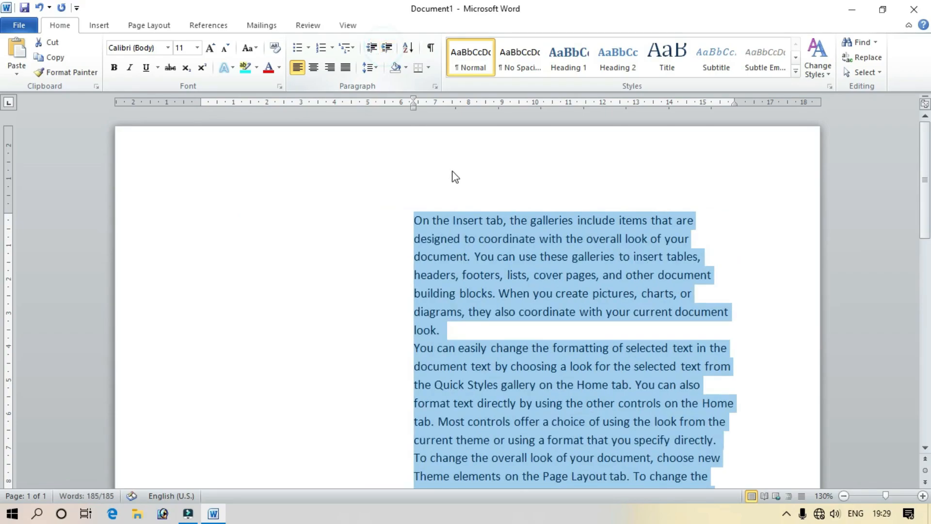
scroll(456, 175, "down", 4)
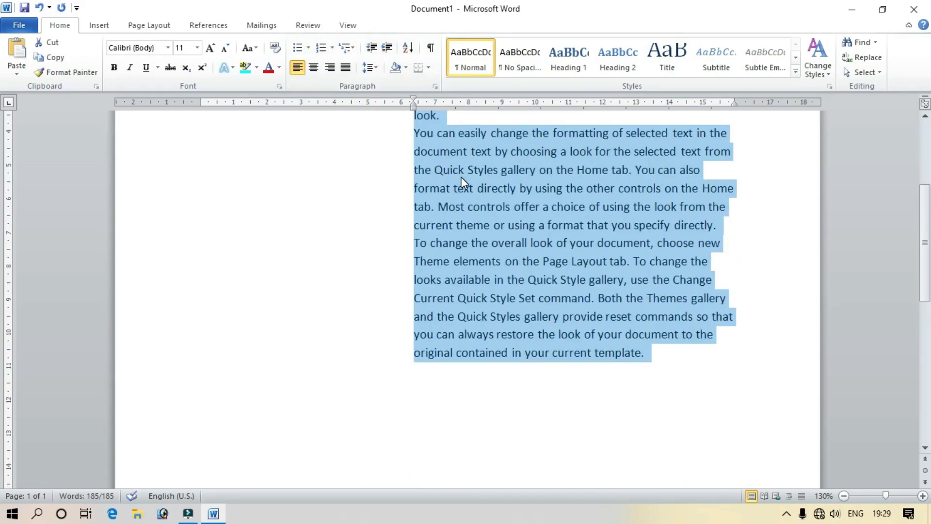
left_click(387, 48)
left_click(387, 49)
scroll(728, 291, "down", 3)
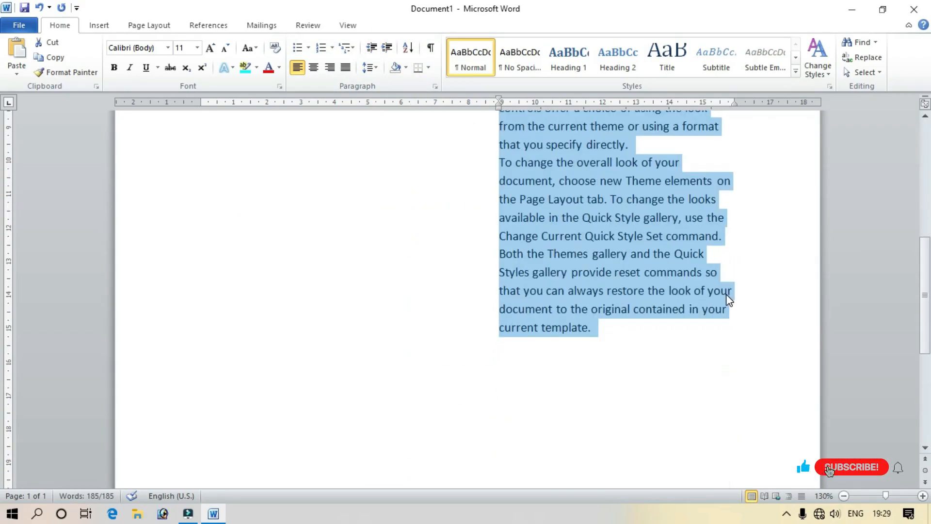
- Enter the filler lines "jgjhg jkhgjhg'lkj klg" and "lkjglkjg" below the last indented paragraph
left_click(612, 335)
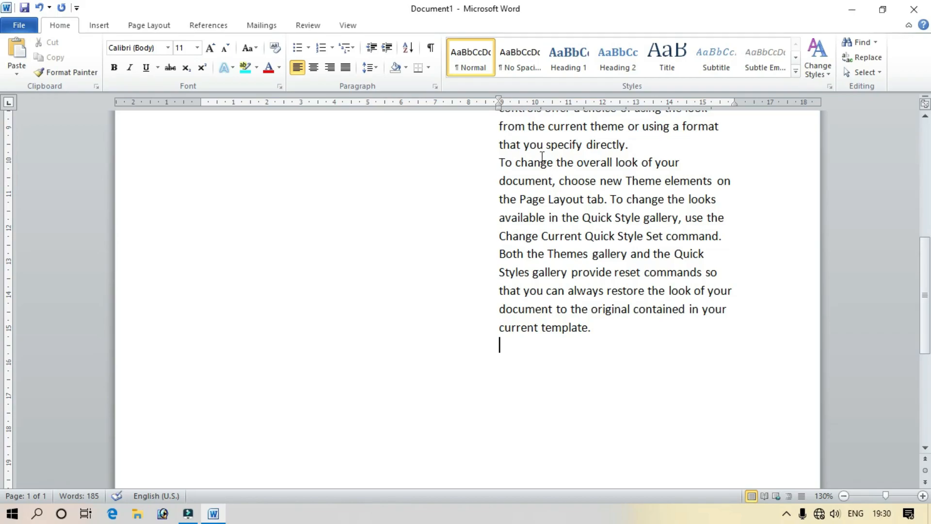
type("jgjhg jkhgjhg'lkj klg")
key("Return")
type("lkjglkjg")
key("Return")
type("kjh")
- Delete the filler lines below the last paragraph
key("BackSpace")
key("BackSpace")
key("BackSpace")
key("BackSpace")
key("BackSpace")
key("BackSpace")
key("BackSpace")
key("BackSpace")
key("BackSpace")
key("BackSpace")
key("BackSpace")
key("BackSpace")
key("BackSpace")
key("BackSpace")
key("BackSpace")
key("BackSpace")
key("BackSpace")
key("BackSpace")
key("BackSpace")
key("BackSpace")
key("BackSpace")
key("BackSpace")
key("BackSpace")
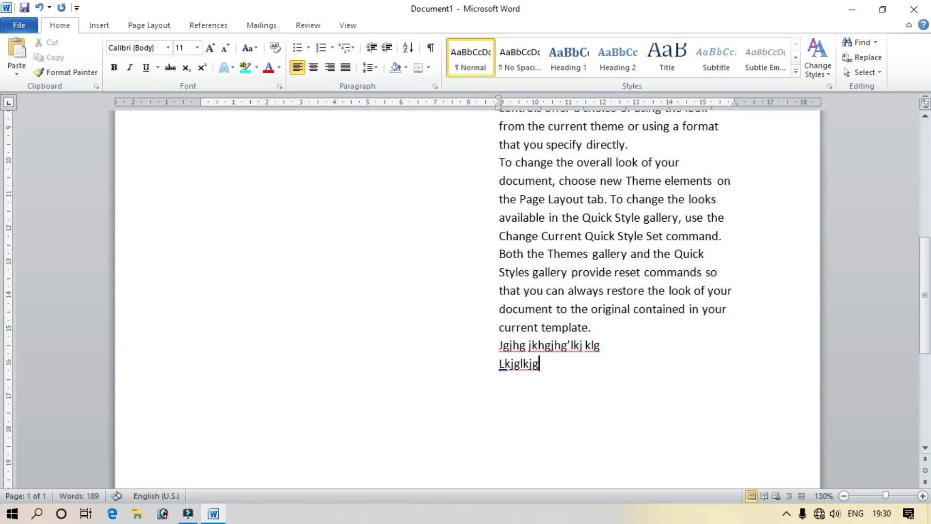
key("BackSpace")
key("BackSpace")
key("BackSpace")
key("BackSpace")
key("BackSpace")
key("BackSpace")
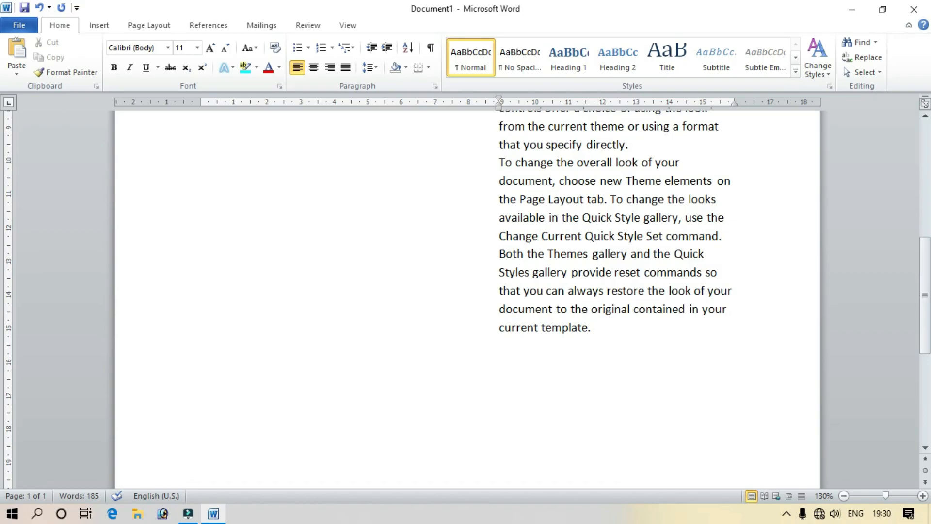
- Select all the indented sample paragraphs and decrease their indent back to the left margin
mouse_move(500, 105)
left_mouse_down()
mouse_move(204, 118)
mouse_move(495, 129)
left_mouse_up()
left_click(372, 48)
left_click(371, 48)
mouse_move(603, 337)
left_mouse_down()
mouse_move(470, 245)
mouse_move(466, 95)
mouse_move(498, 107)
mouse_move(235, 125)
mouse_move(499, 131)
left_mouse_up()
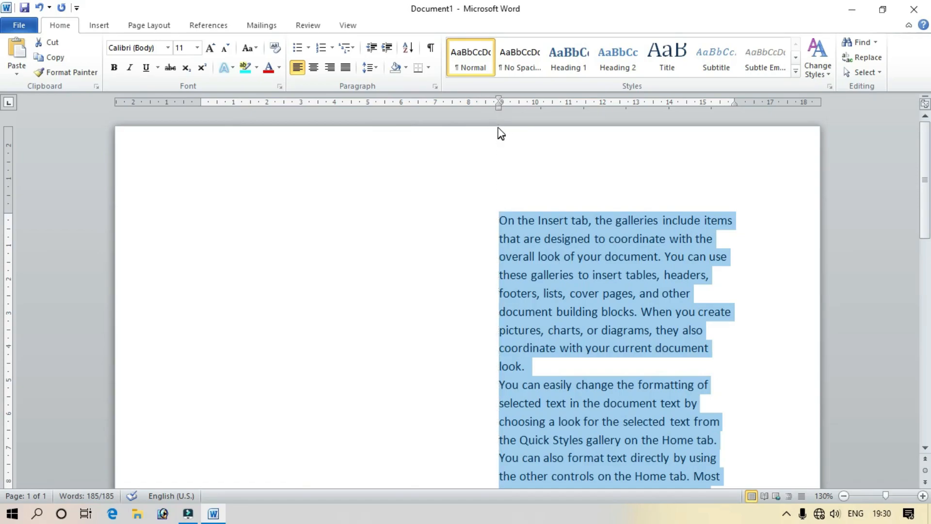
left_click(372, 48)
left_click(372, 49)
left_click(372, 49)
left_click(372, 48)
left_click(372, 49)
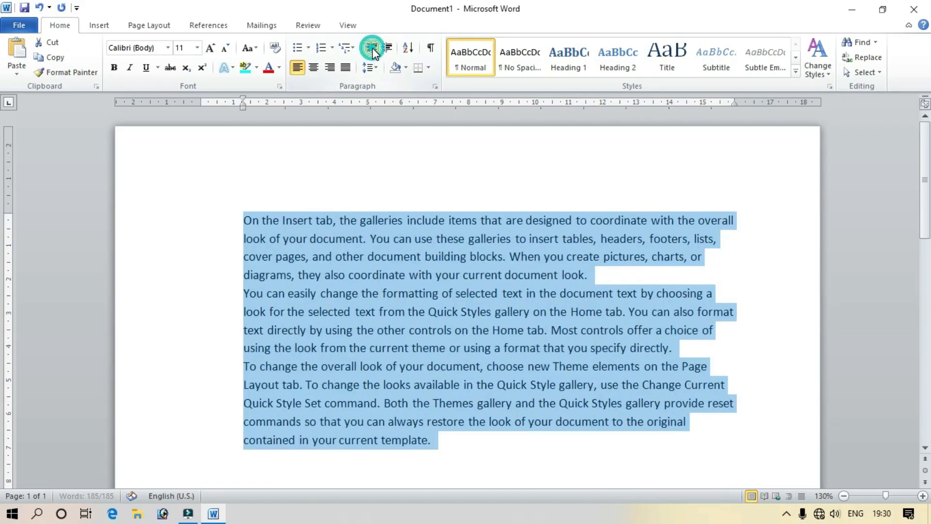
left_click(372, 49)
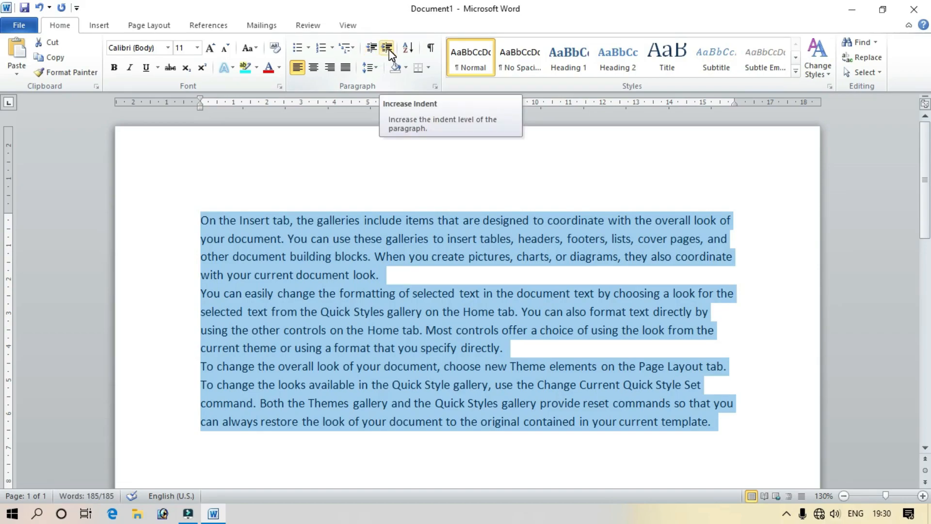
- Increase the indent of all sample paragraphs by five levels
left_click(388, 49)
left_click(388, 49)
left_click(388, 49)
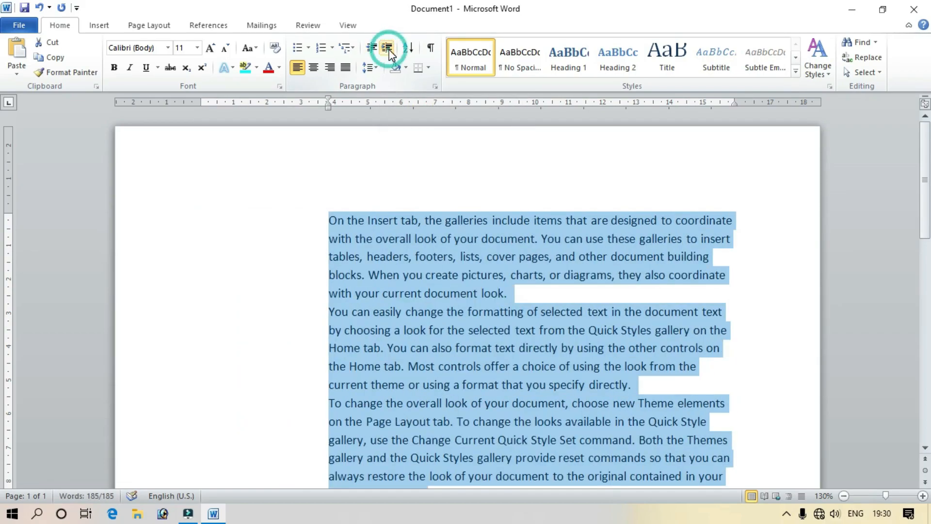
left_click(388, 48)
left_click(388, 48)
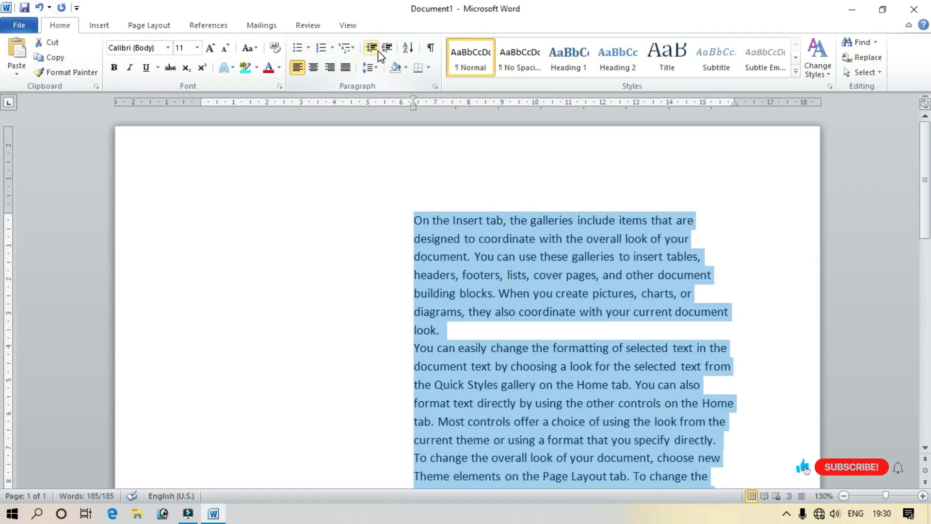
- Decrease the indent of all sample paragraphs by five levels
left_click(370, 51)
left_click(369, 50)
left_click(370, 50)
left_click(369, 50)
left_click(369, 50)
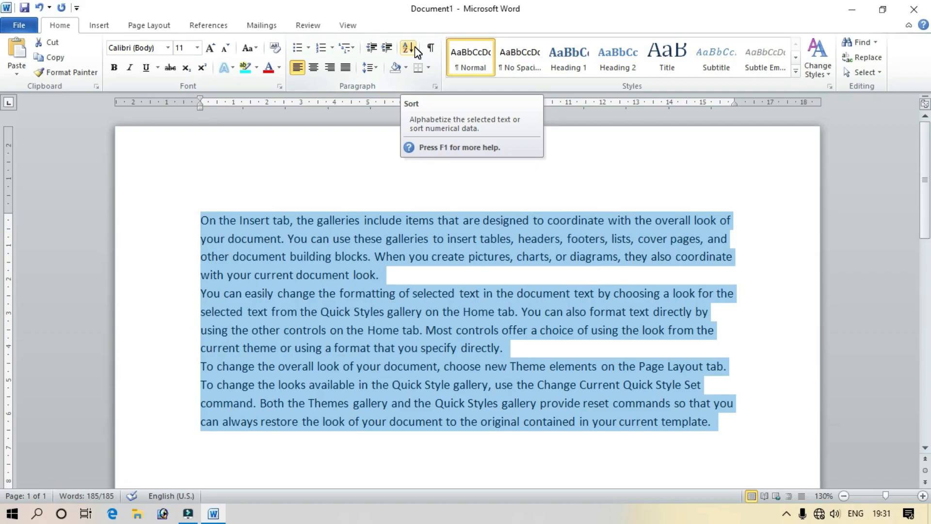
- Enlarge the first paragraph's opening word "On" to 20 pt and colour it red
left_click(335, 257)
double_click(204, 221)
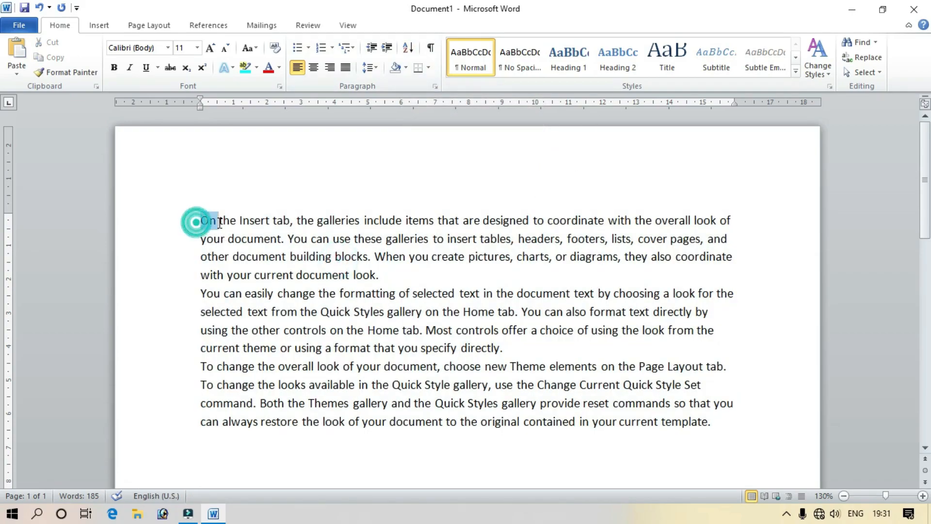
left_click(211, 48)
left_click(211, 48)
left_click(211, 49)
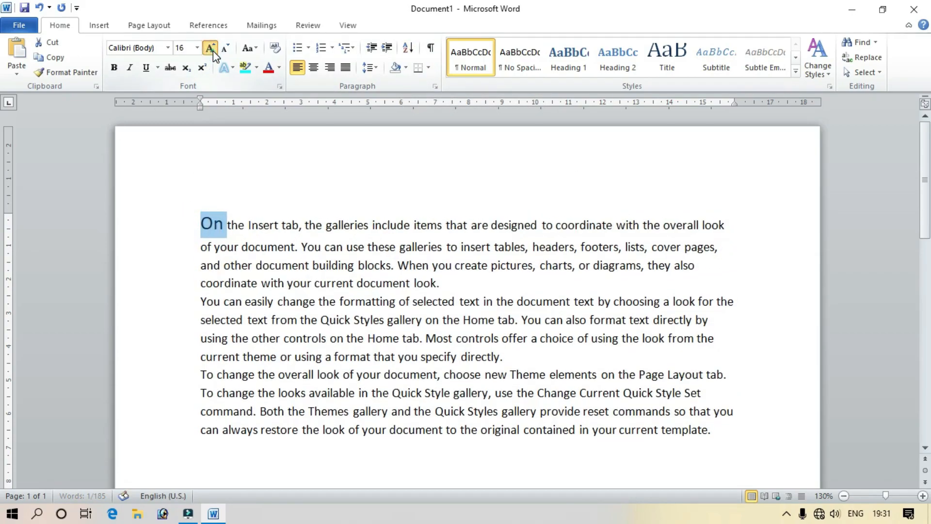
left_click(211, 48)
left_click(212, 48)
left_click(269, 69)
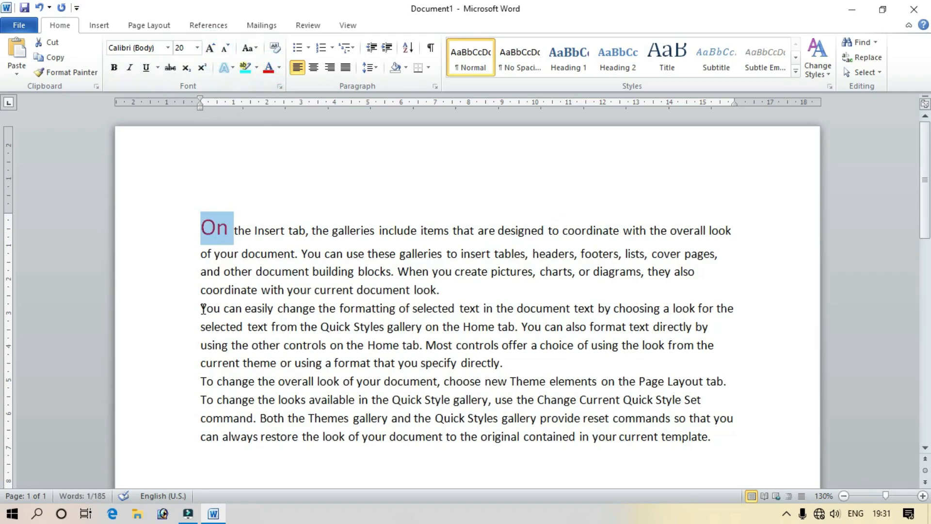
- Enlarge the second paragraph's opening word "You" to 18 pt and colour it red
left_click(202, 308)
left_click_drag(219, 311, 221, 310)
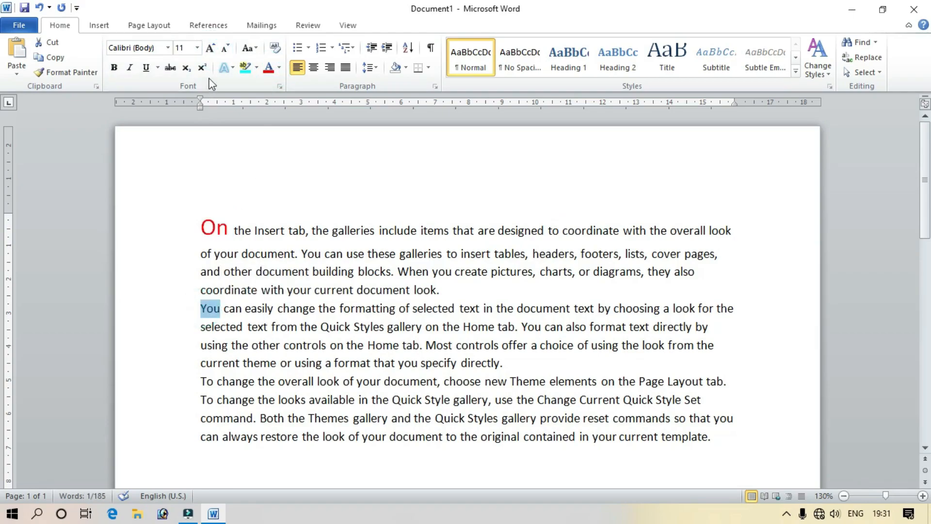
left_click(211, 49)
left_click(212, 48)
left_click(212, 49)
left_click(211, 49)
left_click(211, 49)
left_click(226, 48)
left_click(269, 72)
- Enlarge the third paragraph's opening word "To" to 20 pt and colour it red
left_click_drag(200, 394, 217, 394)
left_click(211, 48)
left_click(211, 48)
left_click(212, 49)
left_click(211, 48)
left_click(212, 49)
left_click(270, 70)
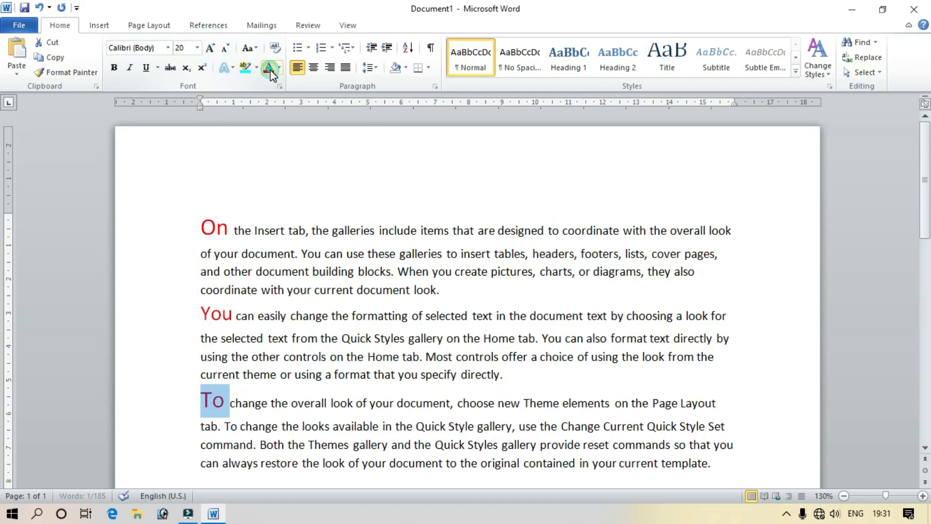
- Sort all three paragraphs as text in ascending order
left_click(320, 357)
left_click_drag(738, 465, 199, 239)
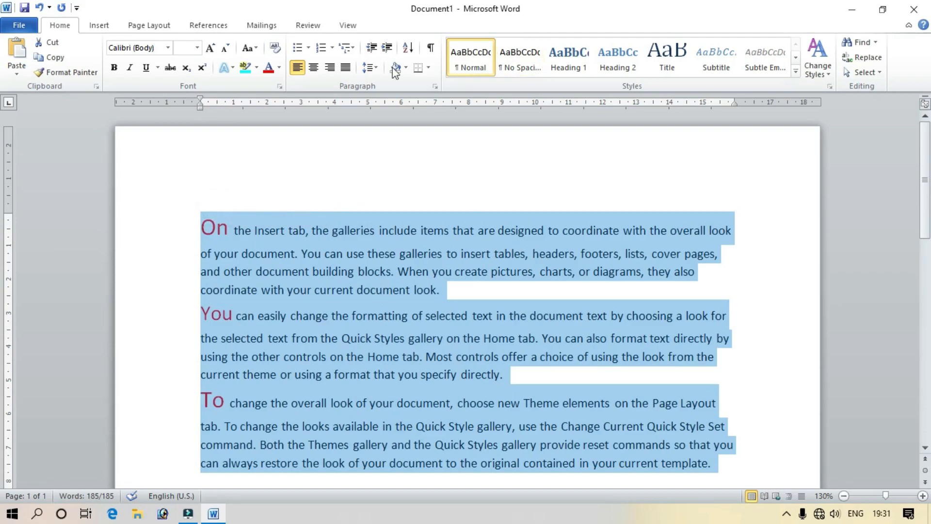
left_click(408, 47)
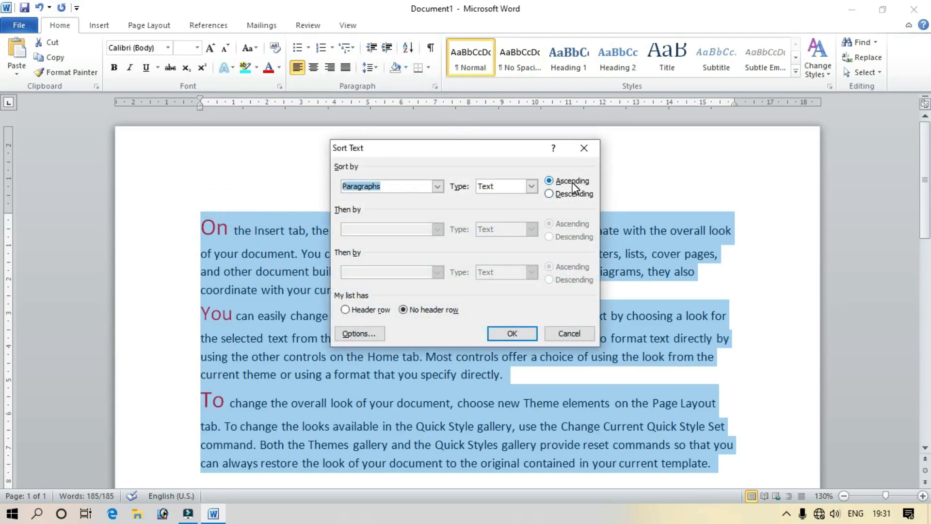
left_click(515, 334)
left_click(220, 232)
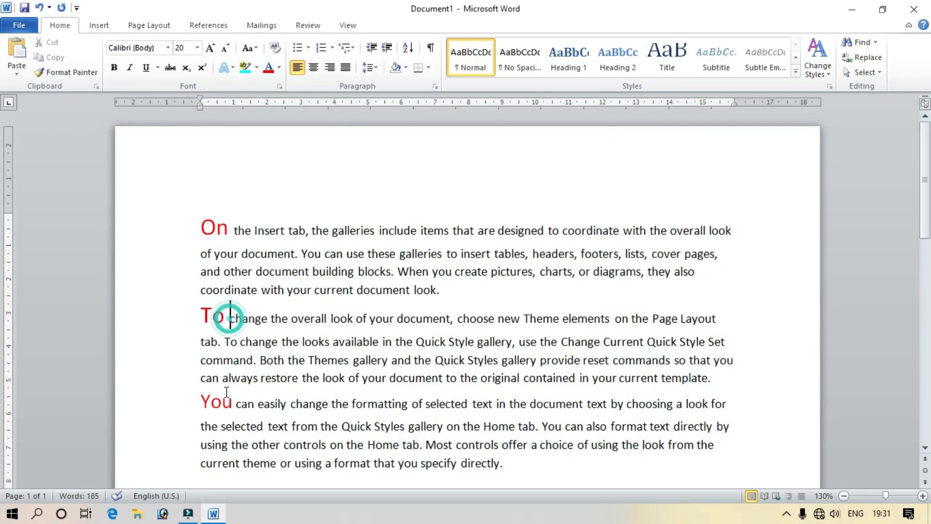
- Sort all three paragraphs as text in descending order
left_click_drag(587, 467, 201, 216)
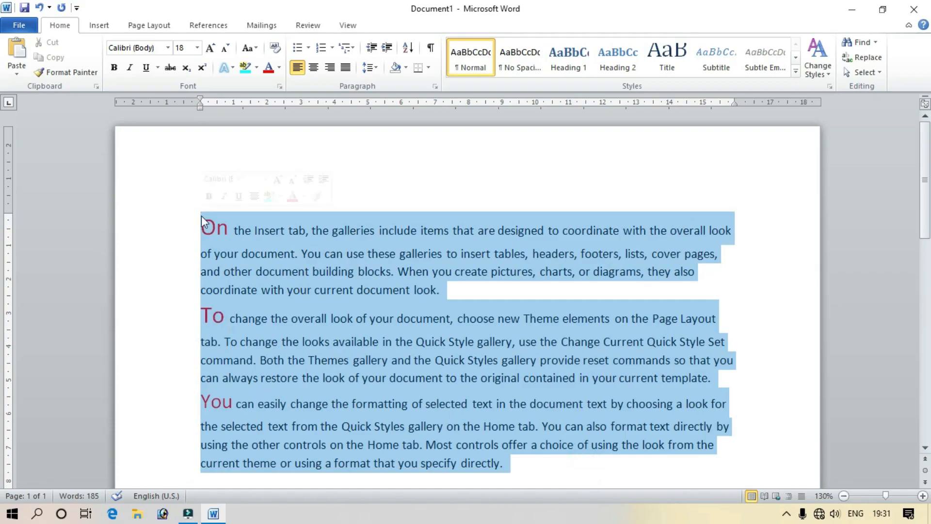
left_click(408, 47)
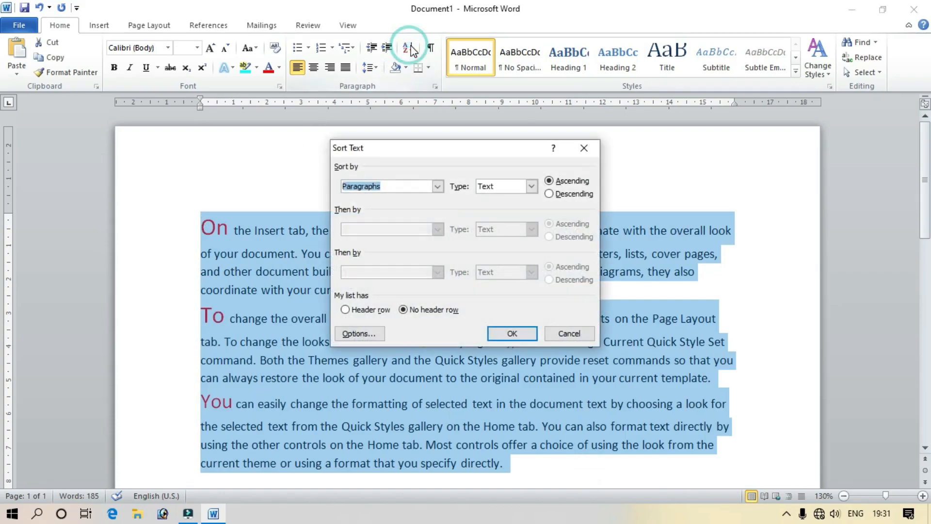
left_click(558, 194)
left_click(532, 333)
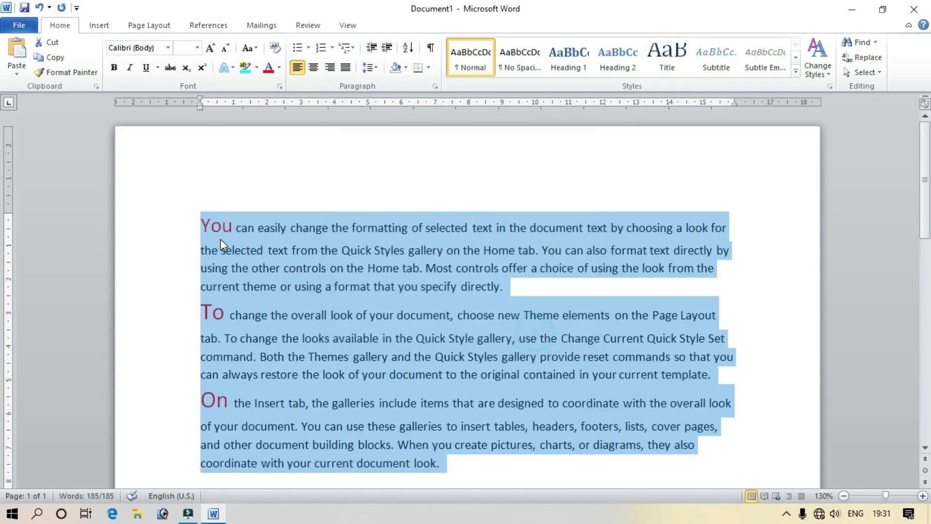
- Enter the numbers 1, 7, 5, 2, 8, 6, 3 and 9 on separate lines below the paragraphs
scroll(414, 334, "down", 4)
left_click(542, 321)
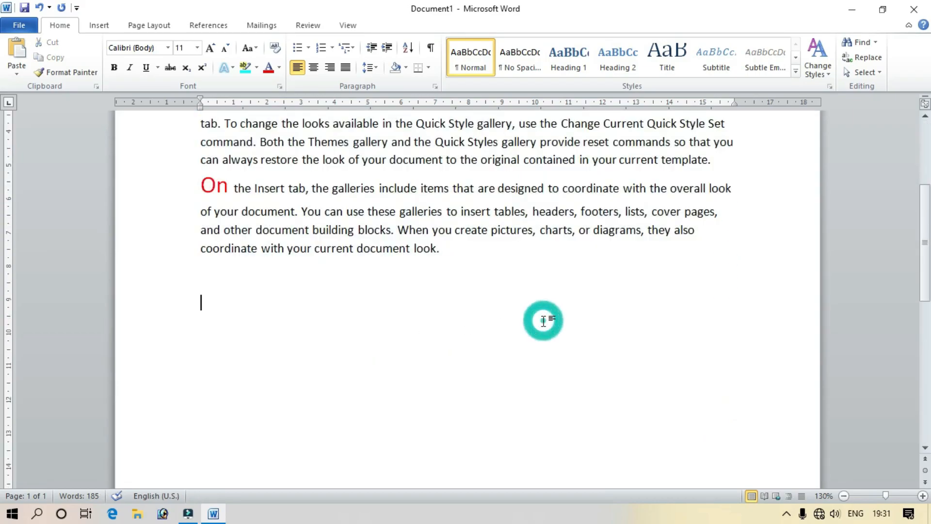
type("1")
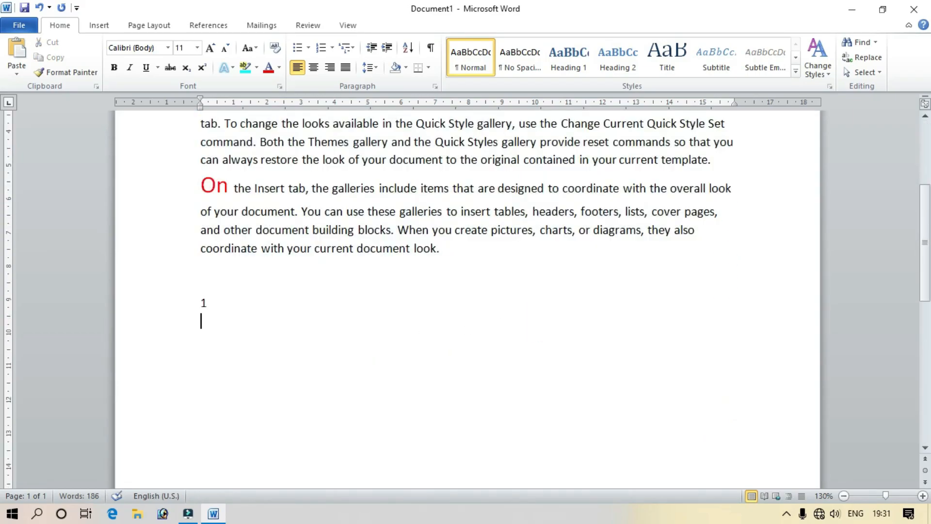
key("Return")
type("7")
key("Return")
type("5")
key("Return")
type("2")
key("Return")
type("8")
key("Return")
type("1")
key("Return")
key("Up")
key("BackSpace")
key("Return")
key("Return")
type("36")
key("Delete")
key("BackSpace")
key("Return")
- Sort the list of single-digit numbers in ascending order
left_click_drag(202, 298, 205, 453)
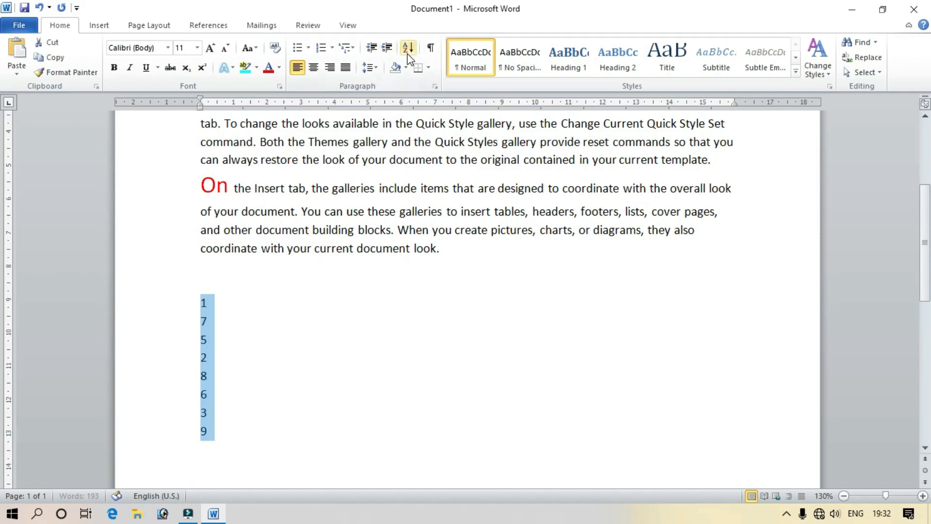
left_click(408, 51)
left_click(549, 181)
left_click(496, 333)
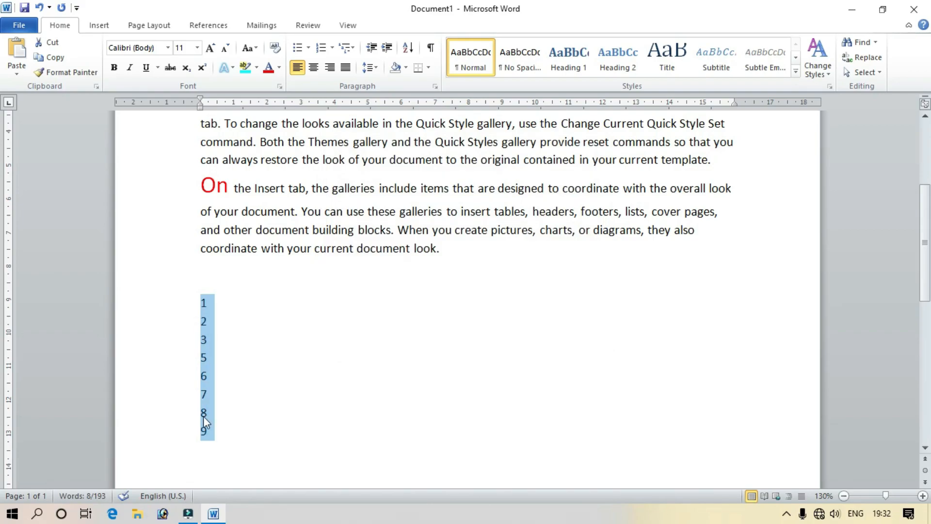
- Sort the list of single-digit numbers in descending order
left_click(407, 51)
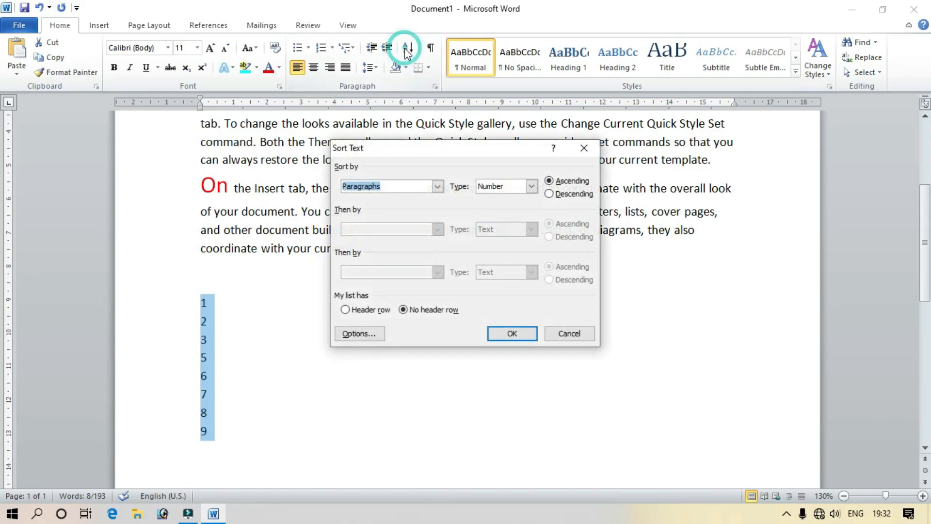
left_click(554, 191)
left_click(525, 339)
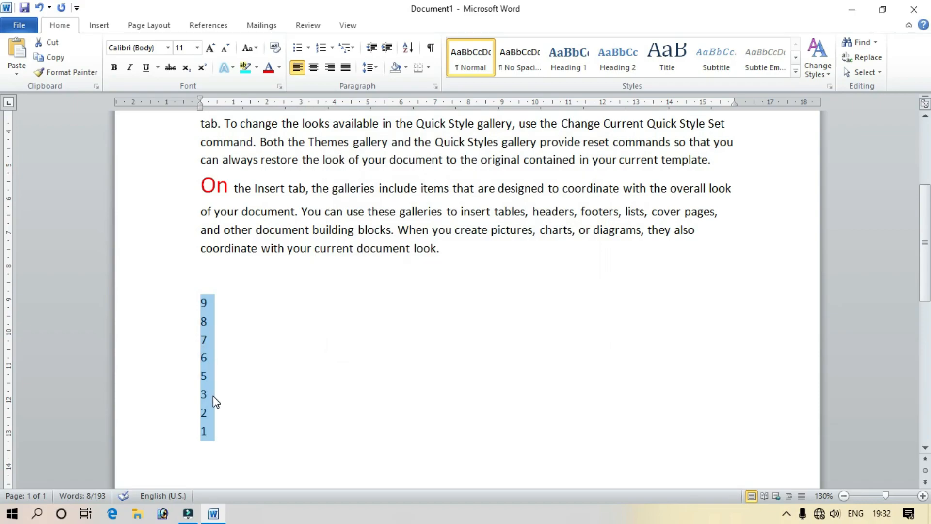
- Enter the letters A, H, B, C, T, H, S, E, D and B' on separate lines below the numbers
scroll(456, 377, "down", 3)
left_click(449, 376)
key("Return")
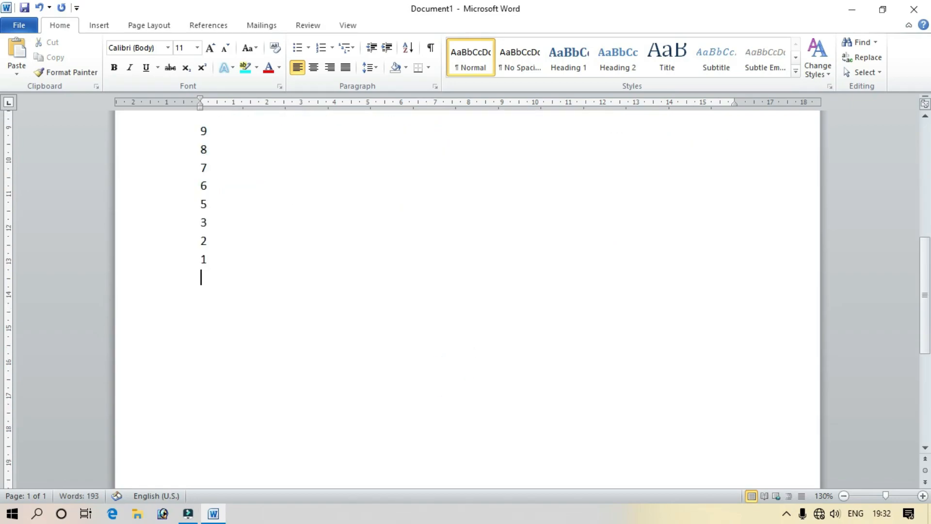
type("ah")
key("Return")
type("b")
key("Return")
type("c")
key("Return")
type("t")
key("Return")
type("h")
key("Return")
type("se")
key("Return")
type("b'")
key("Return")
- Sort the list of letters as text in ascending order
left_click_drag(202, 270, 231, 438)
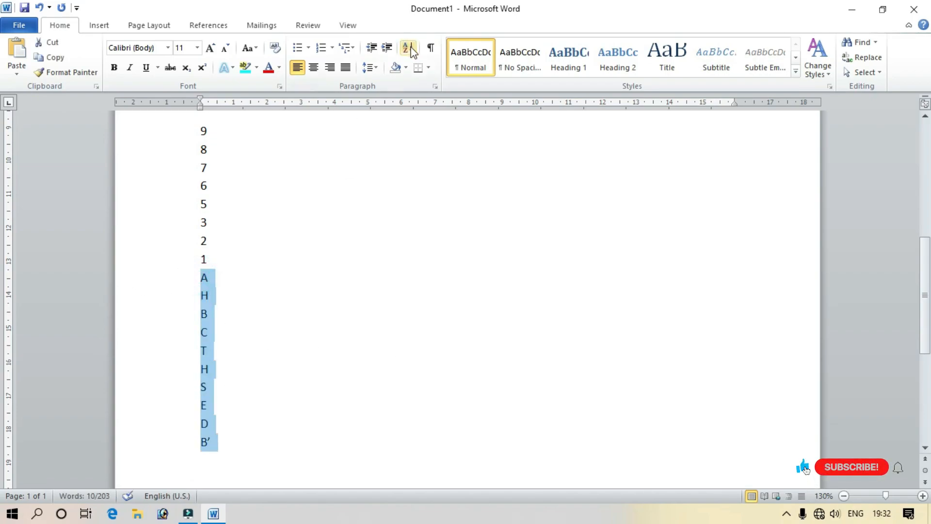
left_click(408, 47)
left_click(563, 181)
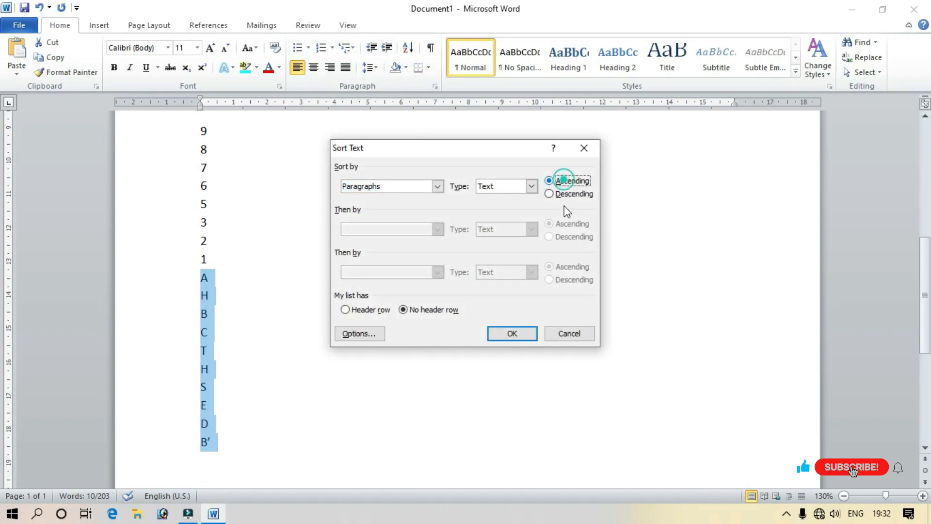
left_click(516, 334)
- Sort the list of letters as text in descending order
left_click_drag(231, 462, 160, 288)
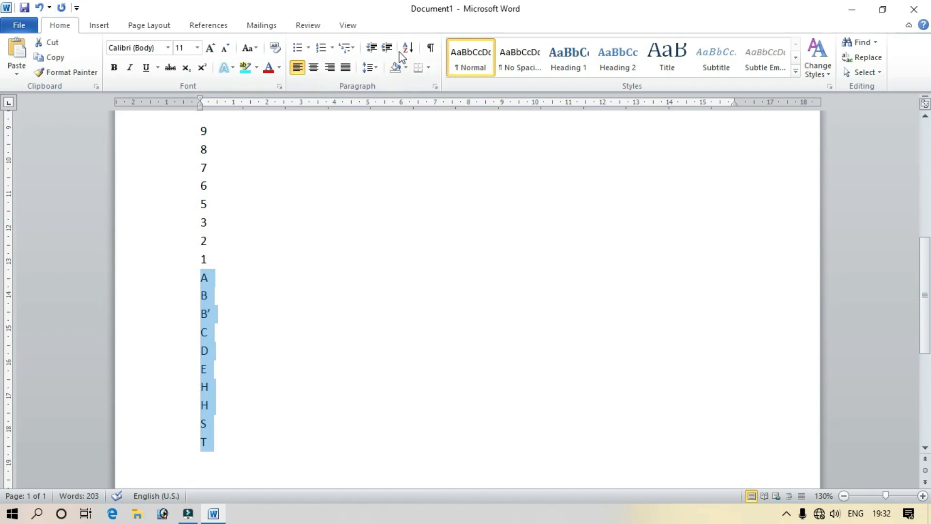
left_click(408, 47)
left_click(573, 193)
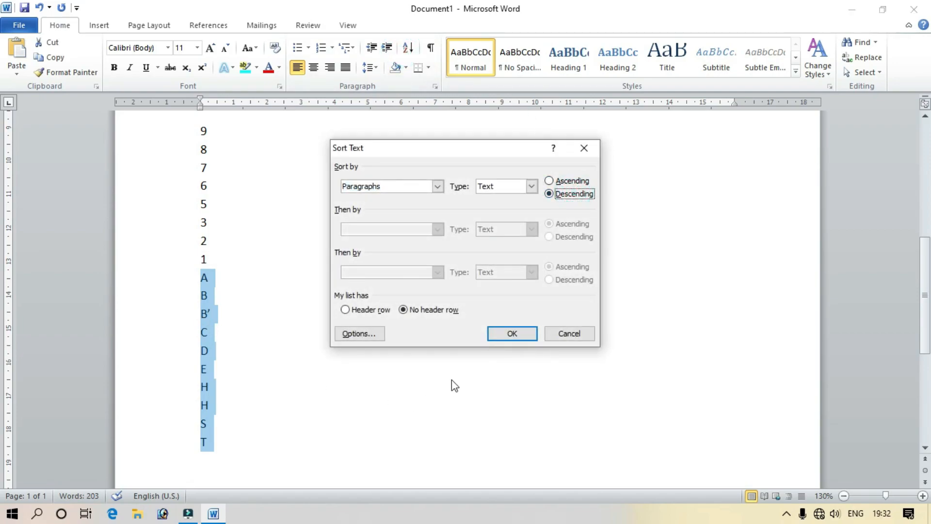
left_click(509, 332)
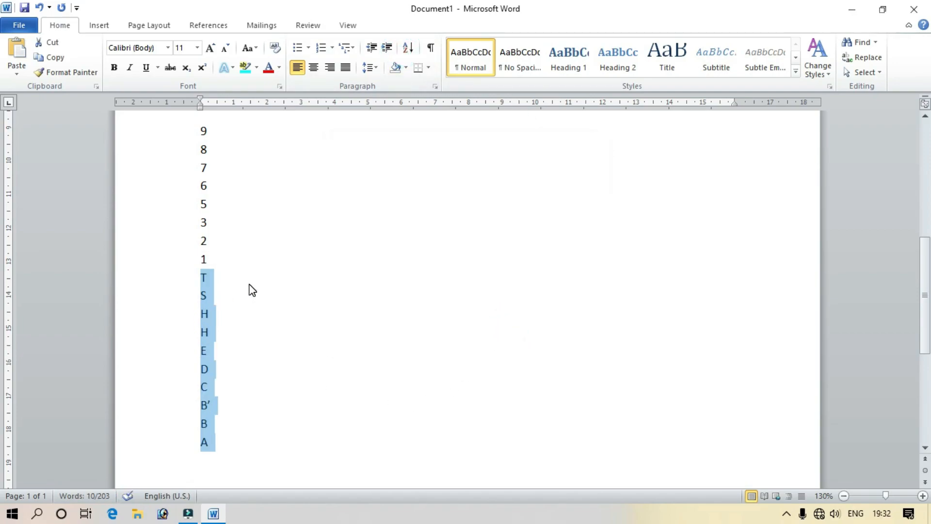
- Delete both the number list and the letter list below the three paragraphs
left_click(216, 421)
left_click(209, 441)
left_click_drag(209, 440, 177, 239)
key("Delete")
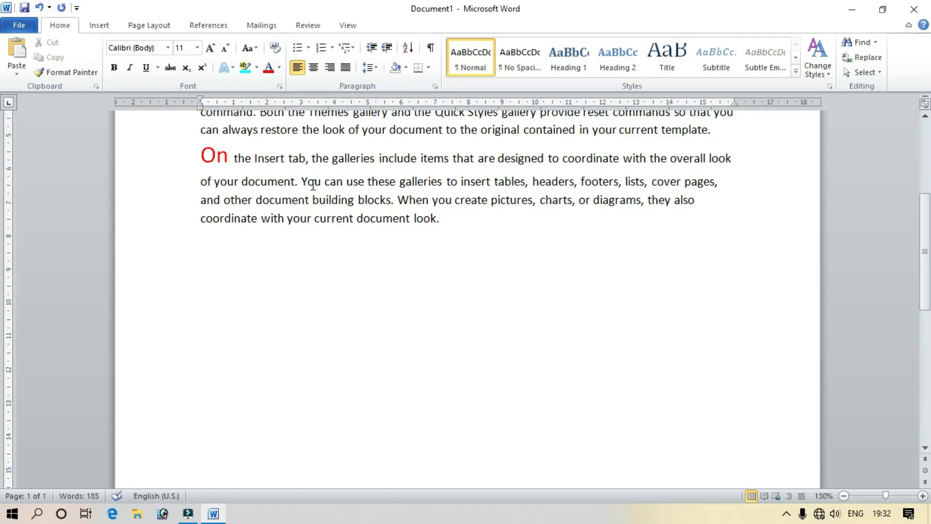
- Show the paragraph marks and other hidden formatting symbols in the document
left_click(431, 48)
scroll(477, 236, "up", 2)
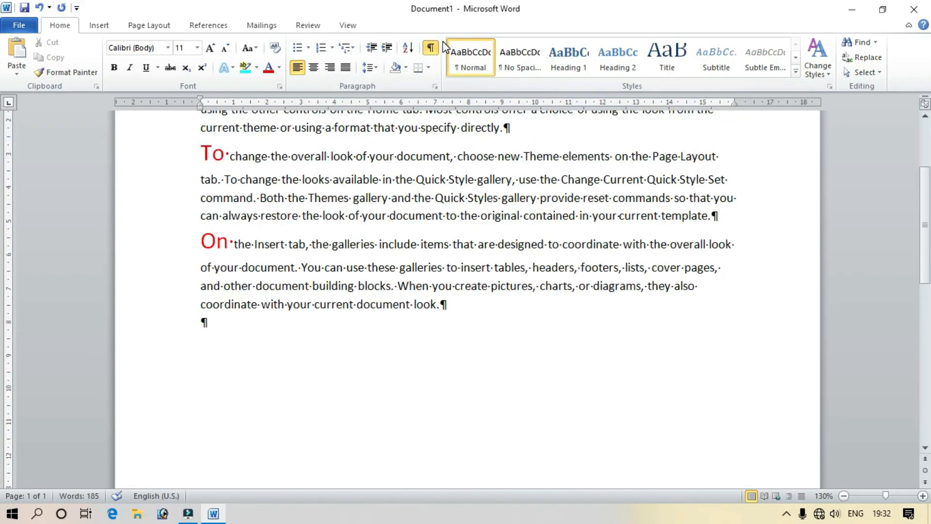
scroll(419, 228, "up", 3)
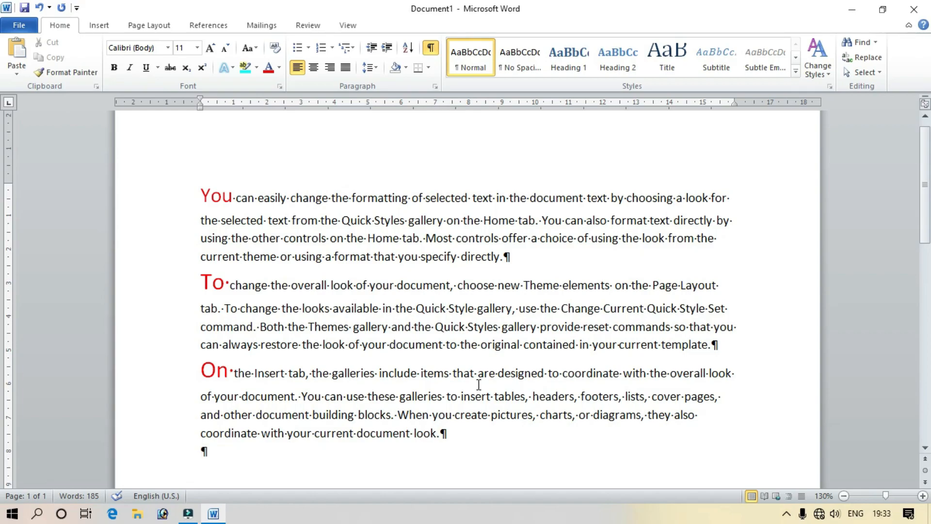
- Add a long run of empty paragraphs below the third paragraph to show their paragraph marks
key("Return")
key("Return")
key("Return")
key("Return")
key("Return")
key("Return")
key("Return")
key("Return")
key("Return")
key("Return")
key("Return")
key("Return")
key("Return")
key("Return")
key("Return")
key("Return")
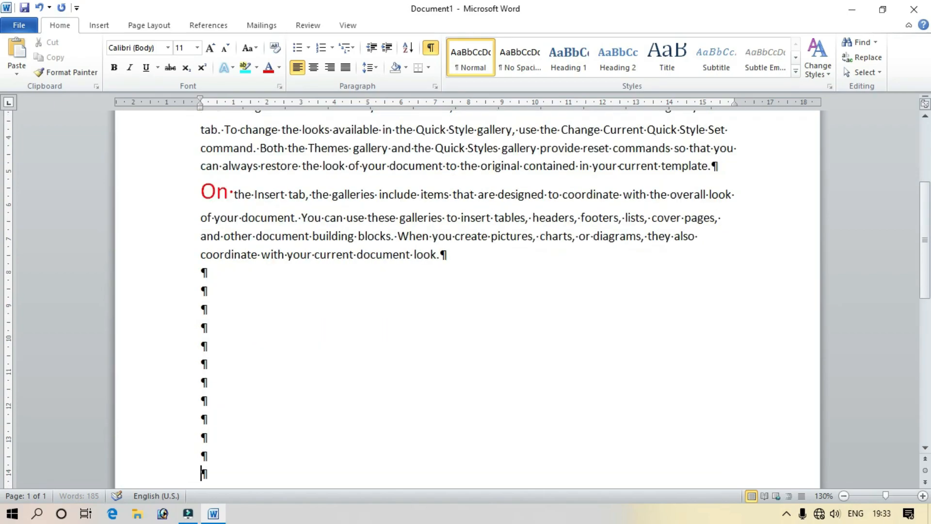
key("Return")
key("Return")
key("Return")
key("Return")
key("Return")
key("Return")
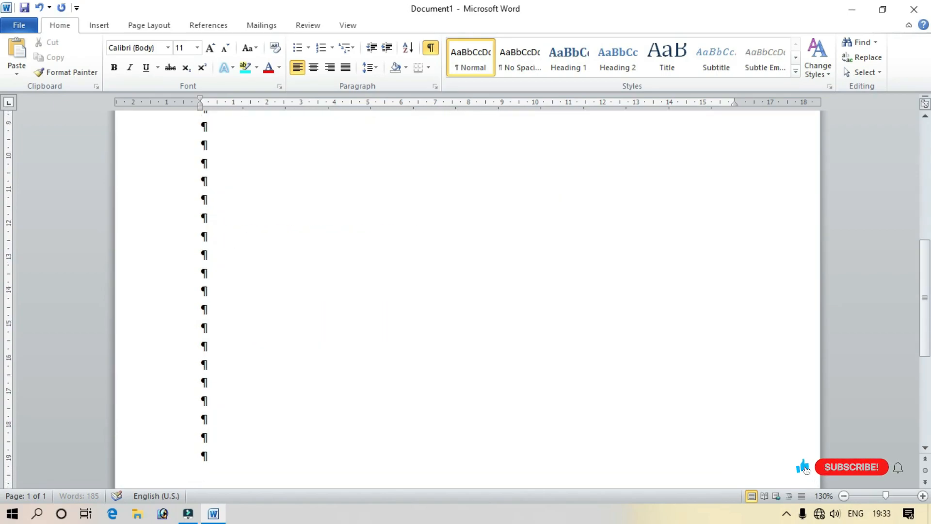
- Remove all the empty paragraphs after the third paragraph, back to the end of "current document look."
key("BackSpace")
key("BackSpace")
key("BackSpace")
key("BackSpace")
key("BackSpace")
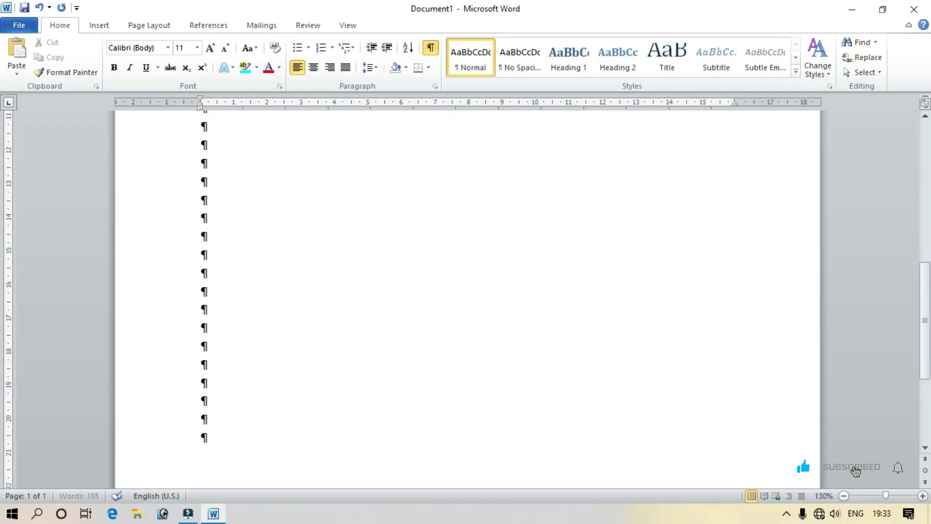
key("BackSpace")
key("BackSpace")
key("BackSpace")
key("BackSpace")
key("BackSpace")
key("BackSpace")
key("BackSpace")
key("BackSpace")
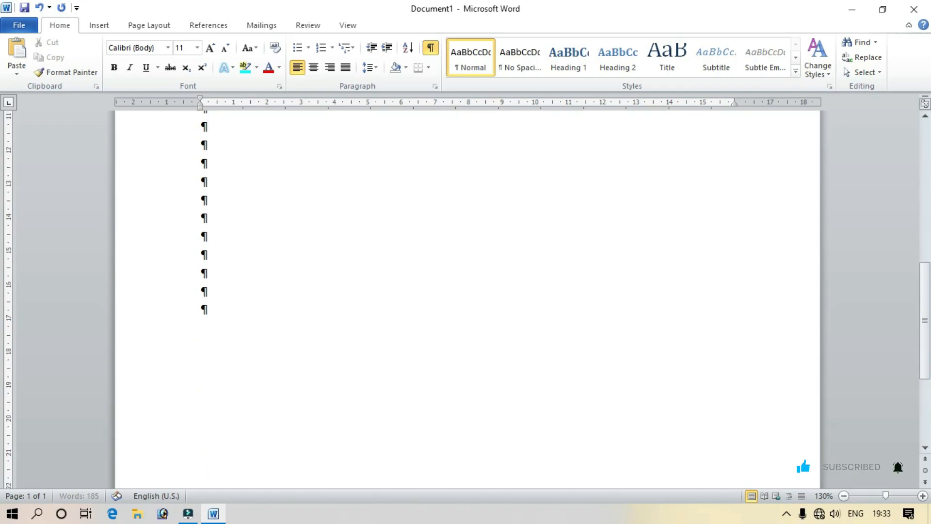
key("BackSpace")
key("BackSpace")
key("BackSpace")
key("BackSpace")
key("BackSpace")
key("BackSpace")
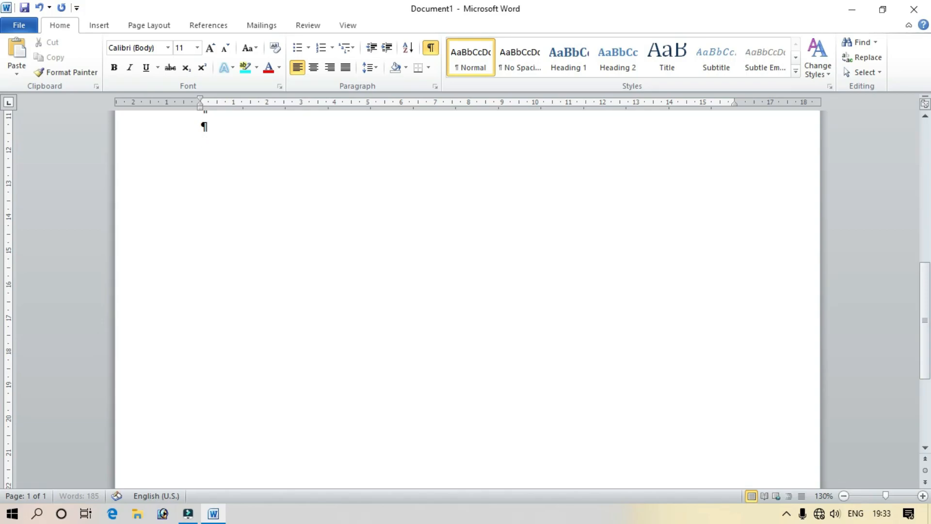
key("BackSpace")
key("BackSpace")
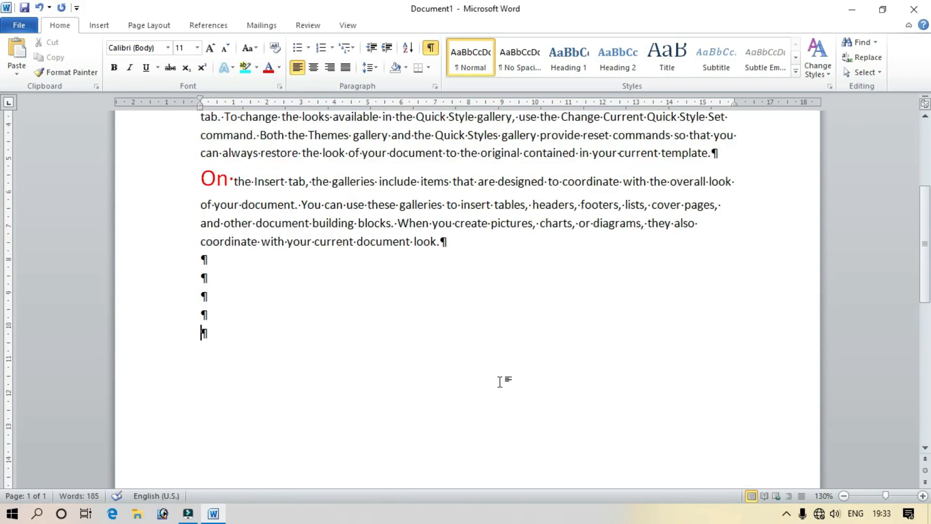
key("BackSpace")
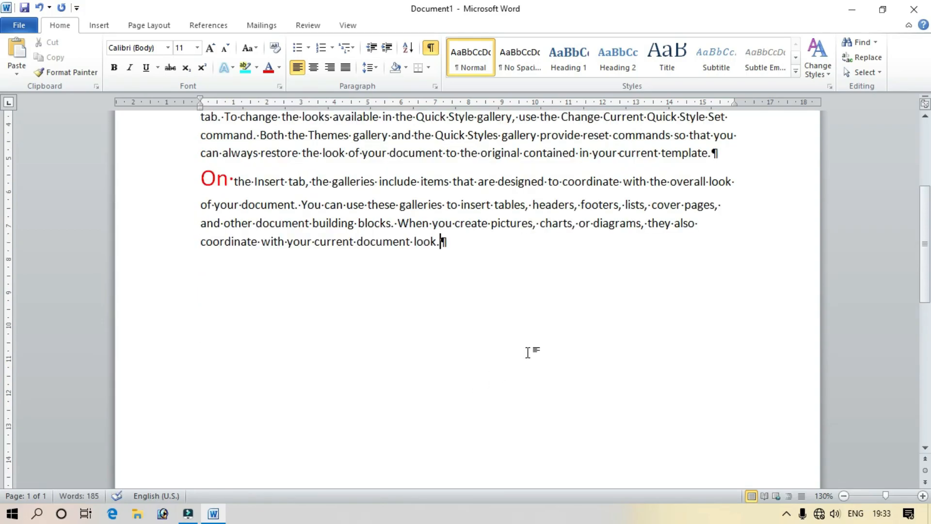
- Enlarge the page to 314% and examine the space marks between words in the second paragraph by highlighting several of them
scroll(528, 352, "up", 2)
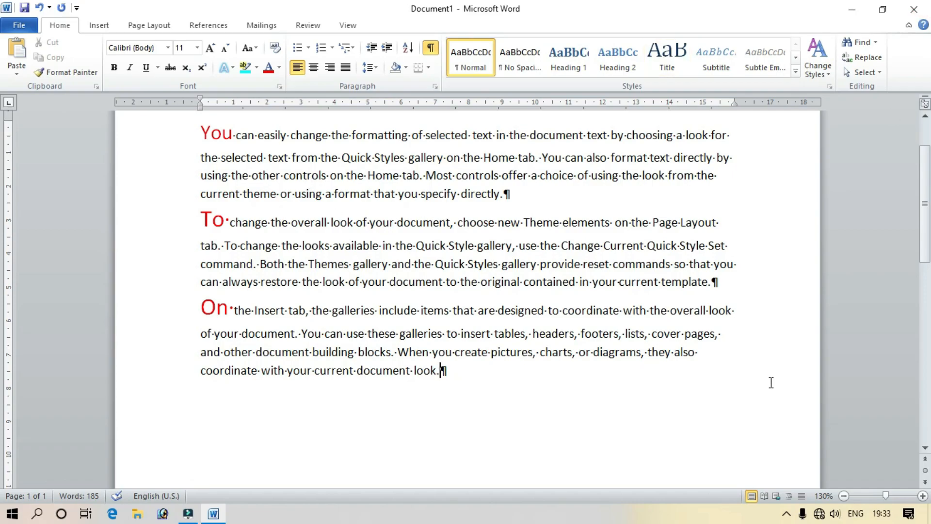
left_click_drag(887, 493, 900, 493)
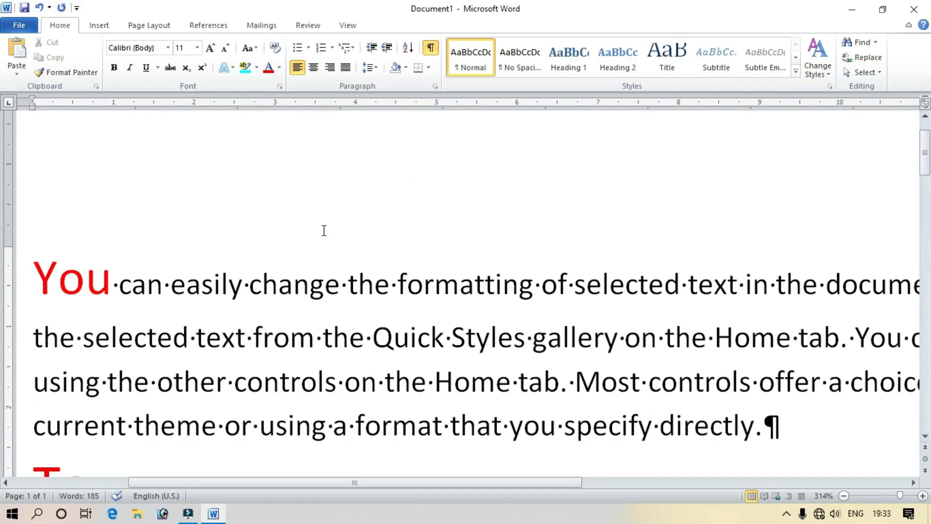
scroll(369, 247, "down", 3)
left_click(344, 195)
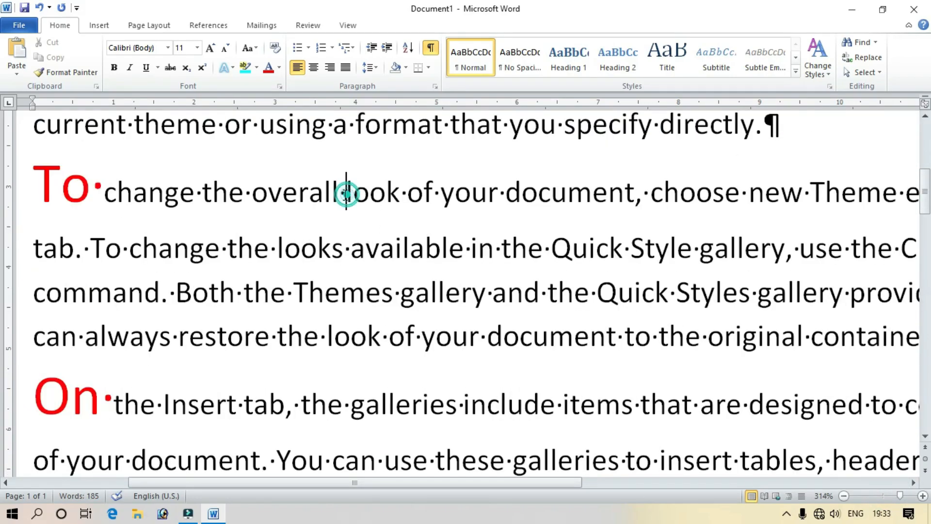
left_click_drag(439, 194, 434, 194)
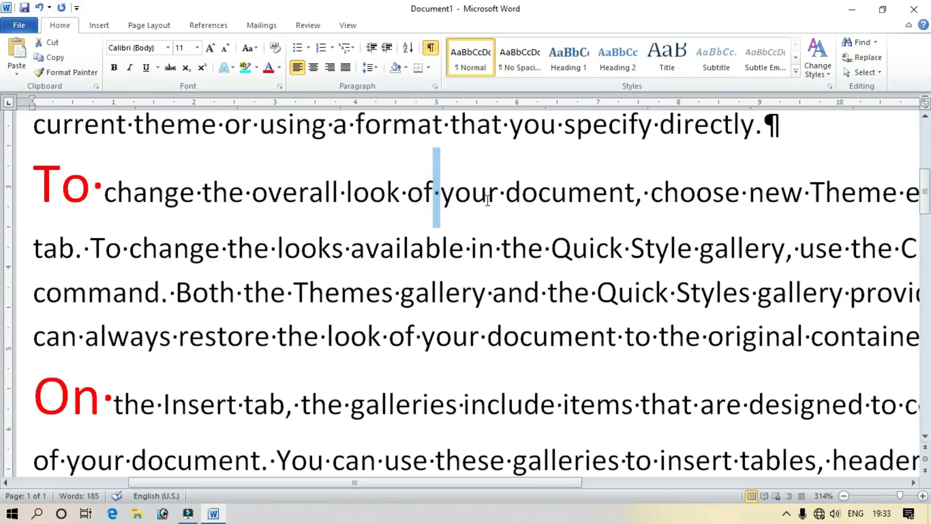
left_click_drag(505, 195, 500, 195)
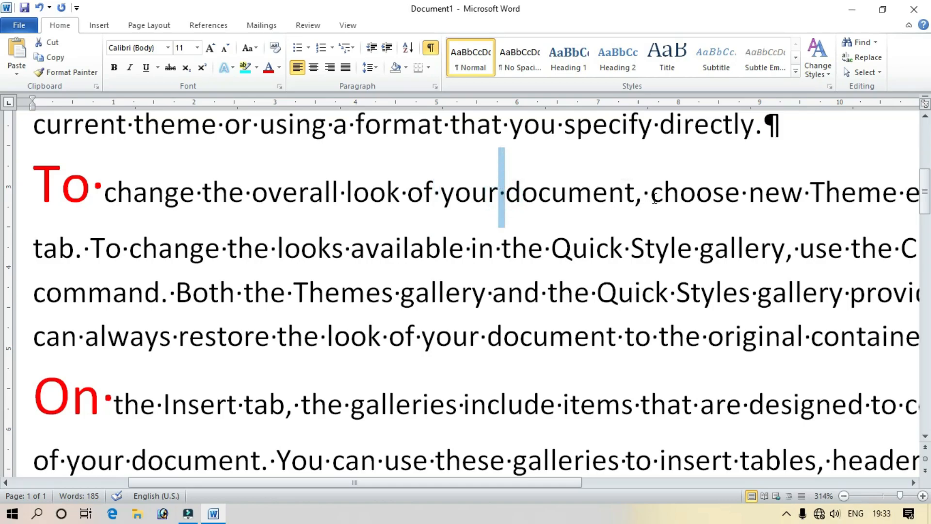
left_click_drag(651, 194, 647, 195)
left_click_drag(631, 250, 624, 250)
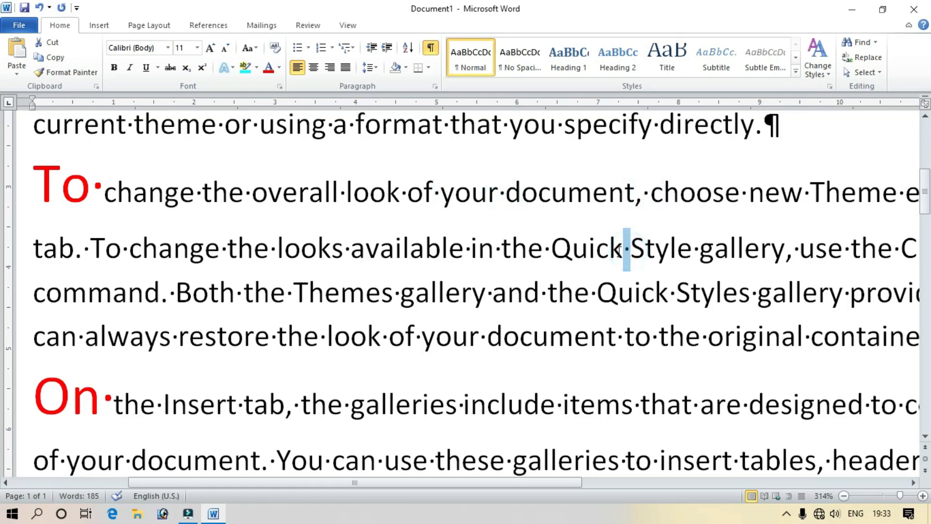
left_click(441, 362)
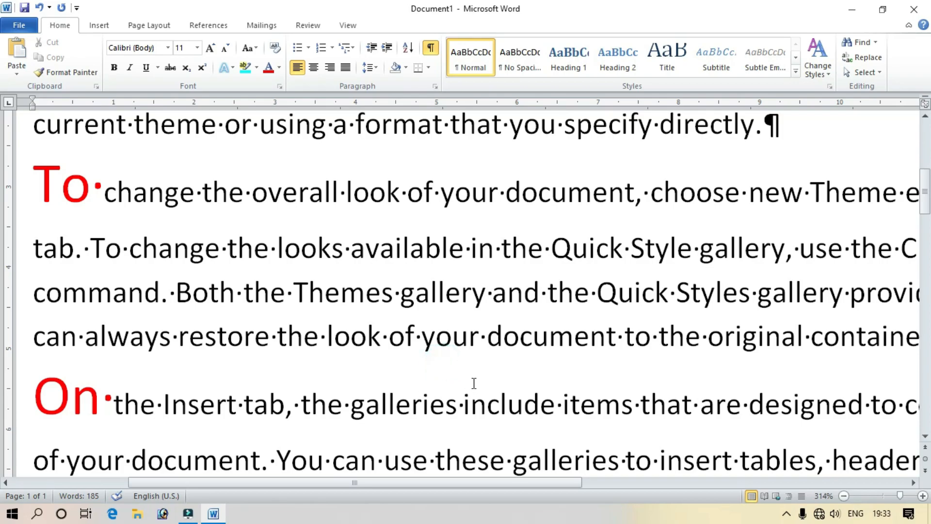
- Insert a run of extra spaces after "galleries" in the third paragraph and delete them again
left_click(458, 404)
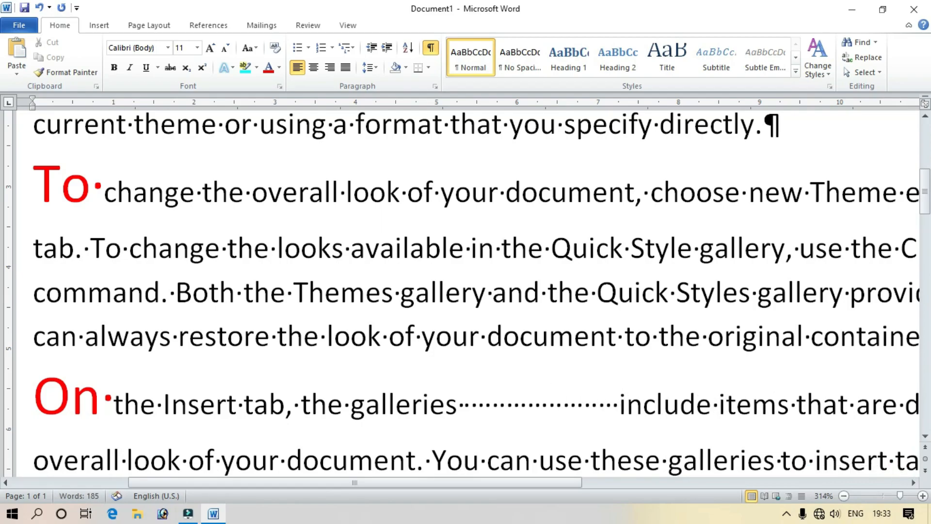
key("BackSpace")
key("BackSpace")
key("BackSpace")
key("BackSpace")
key("BackSpace")
key("BackSpace")
key("BackSpace")
key("BackSpace")
key("BackSpace")
key("BackSpace")
key("BackSpace")
key("BackSpace")
key("BackSpace")
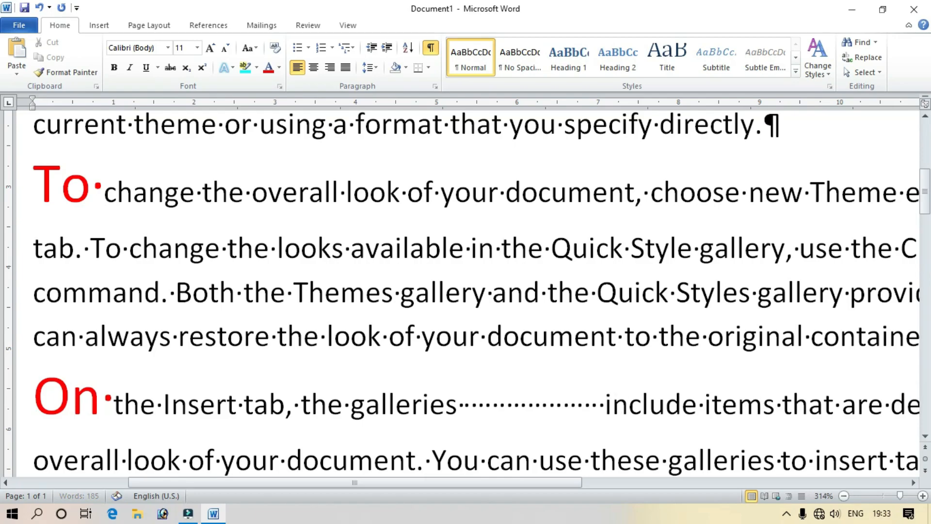
key("BackSpace")
key("BackSpace")
key("BackSpace")
key("BackSpace")
key("BackSpace")
key("BackSpace")
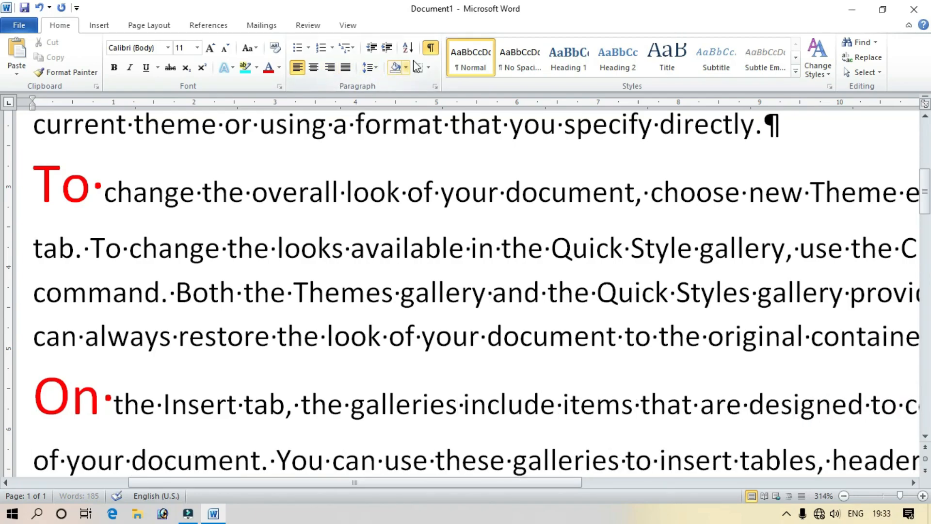
- Return the zoom to 150% and hide the formatting marks with all three paragraphs selected
scroll(586, 259, "down", 10)
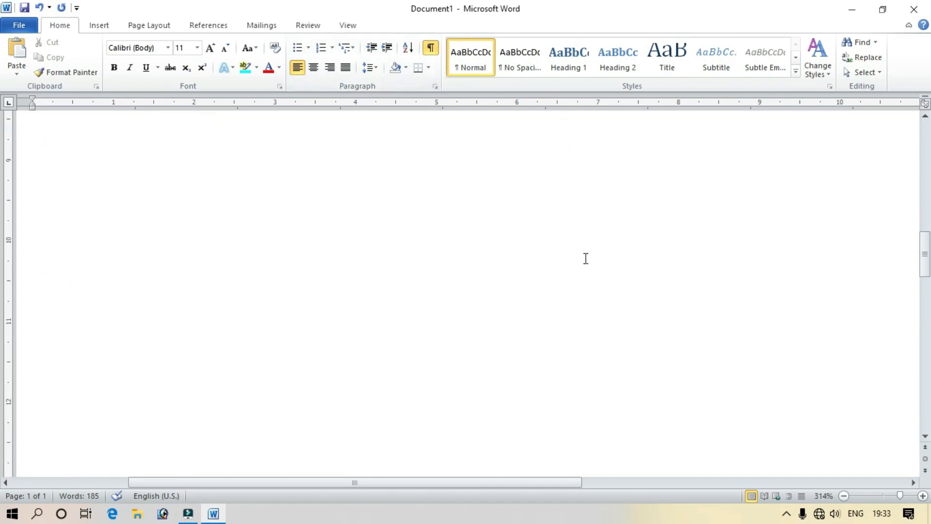
left_click(842, 500)
left_click(843, 500)
left_click(843, 500)
left_click(843, 500)
left_click(844, 496)
left_click(844, 496)
left_click(845, 496)
left_click(844, 495)
left_click(844, 496)
left_click(844, 496)
left_click(845, 496)
left_click(844, 496)
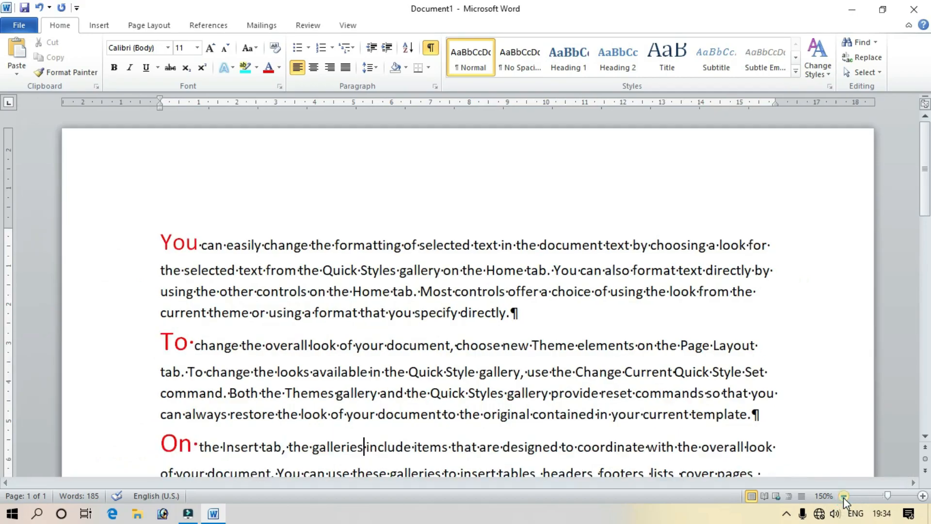
scroll(682, 296, "down", 7)
left_click_drag(590, 260, 473, 37)
left_click(432, 48)
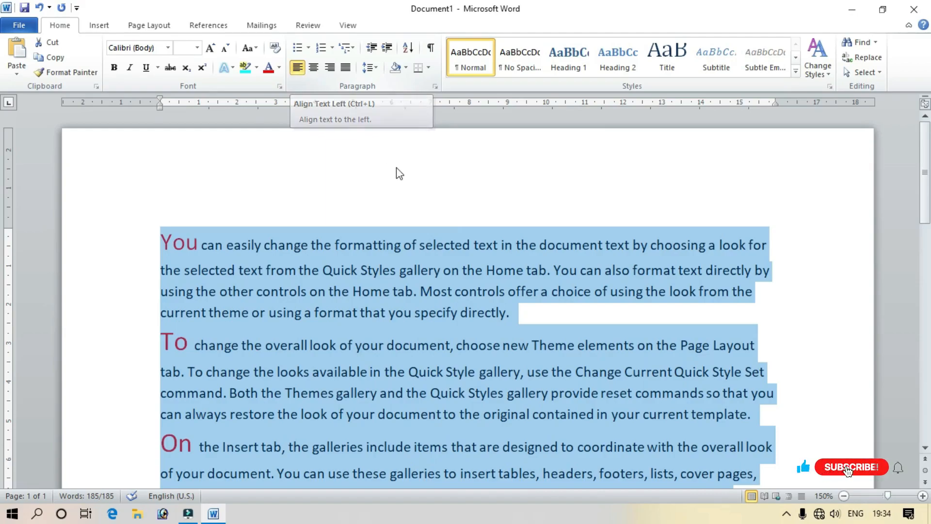
- Center the first paragraph, which starts with "You can easily change"
left_click_drag(526, 317, 131, 243)
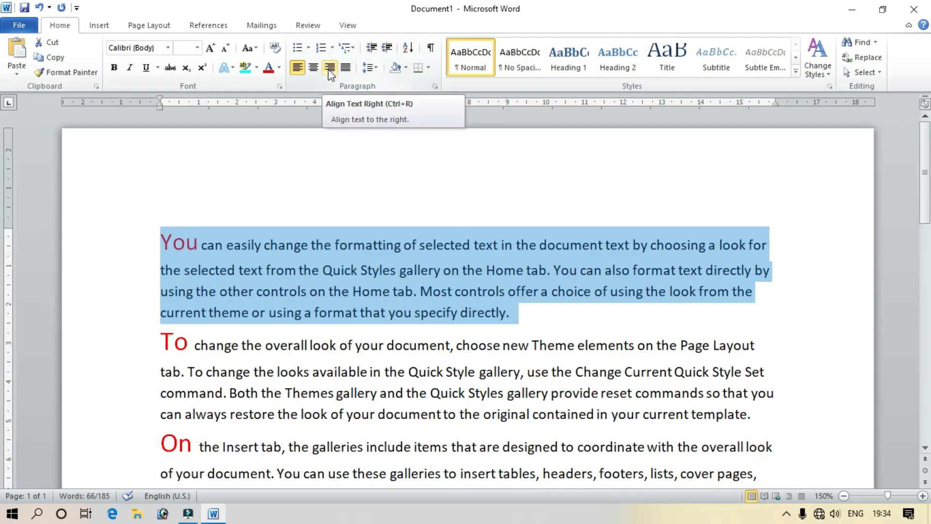
scroll(588, 388, "down", 2)
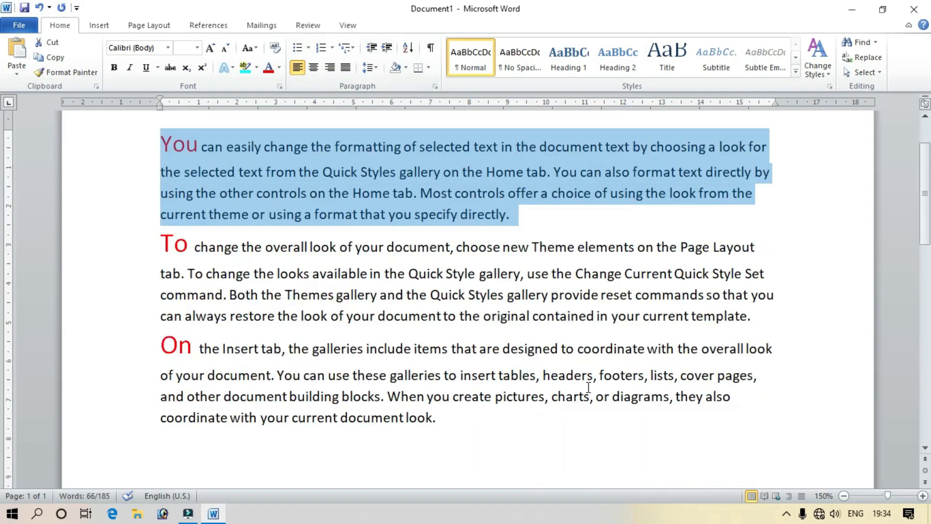
left_click(314, 67)
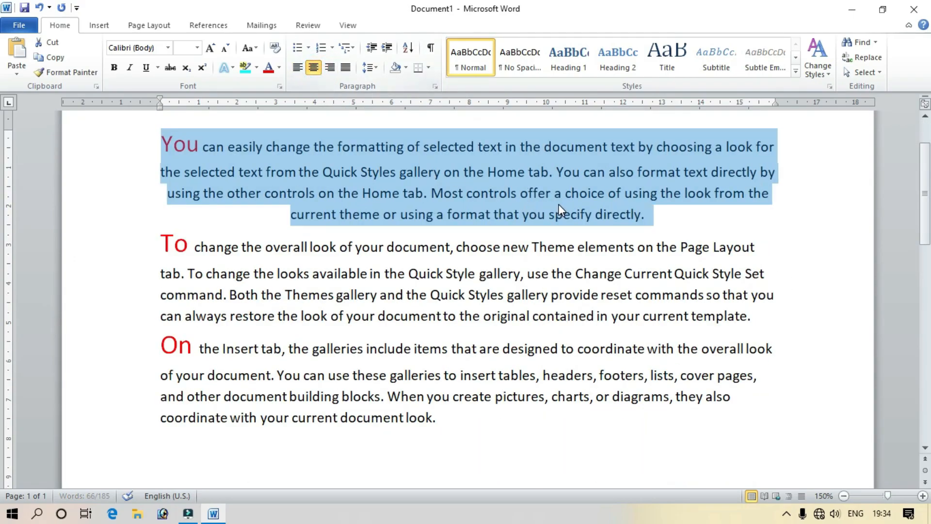
- Align the second paragraph, starting with "To change the overall look", to the right margin
left_click(216, 247)
left_click_drag(165, 245, 752, 318)
left_click(330, 67)
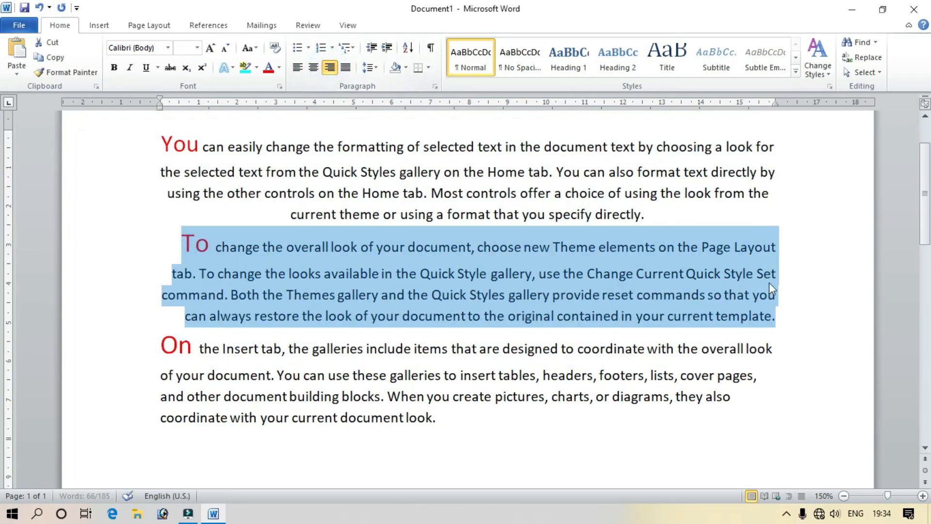
- Compare the alignment of the paragraphs by highlighting the start of the third, then the whole first and second ones
left_click(158, 347)
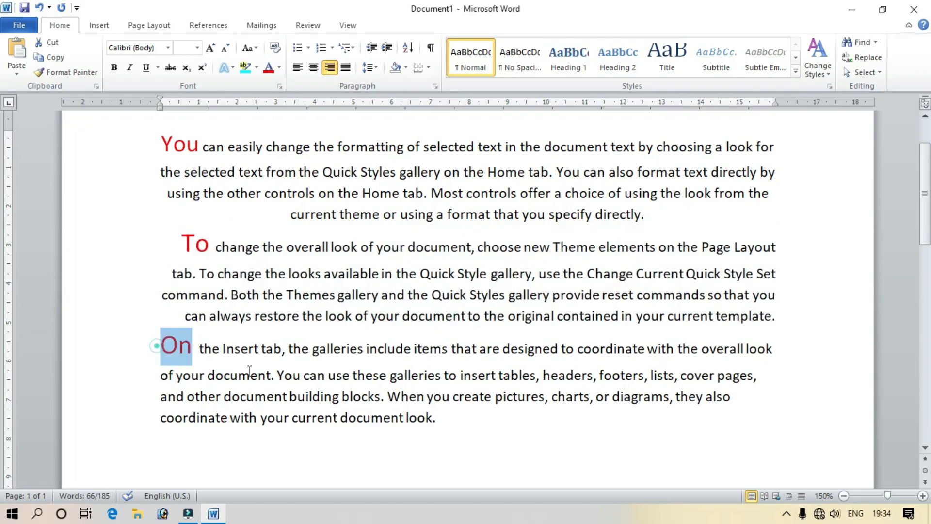
left_click(158, 347, "ctrl")
left_click(524, 446)
left_click(166, 142)
left_click_drag(166, 142, 646, 212)
left_click_drag(178, 241, 773, 322)
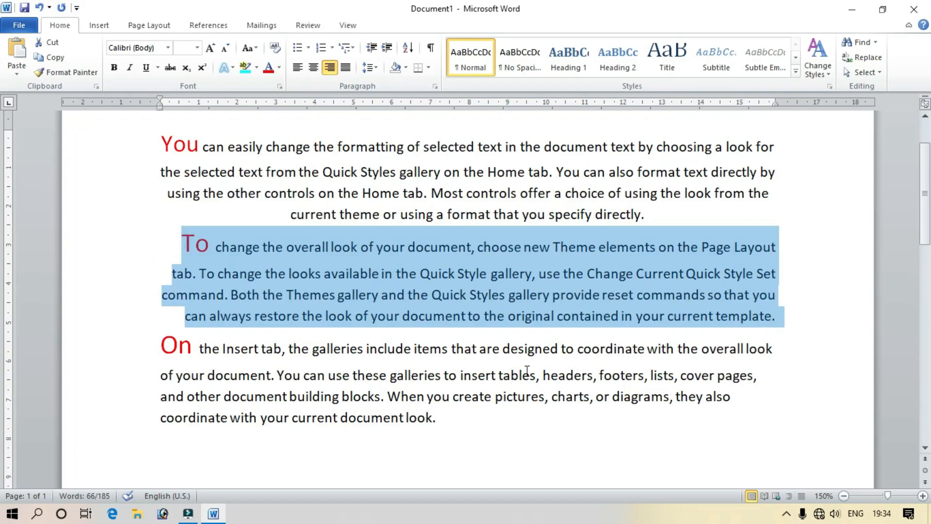
- Add short sample lines below the paragraphs: "jg" after the third, "uytu" after the second and "kuuyi" after the first
left_click_drag(157, 345, 509, 436)
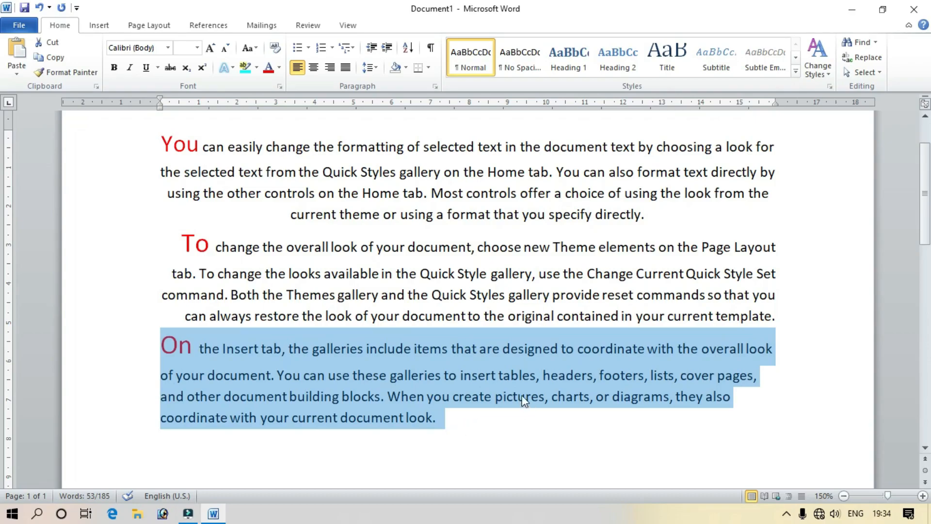
left_click(477, 424)
key("Return")
type("jg")
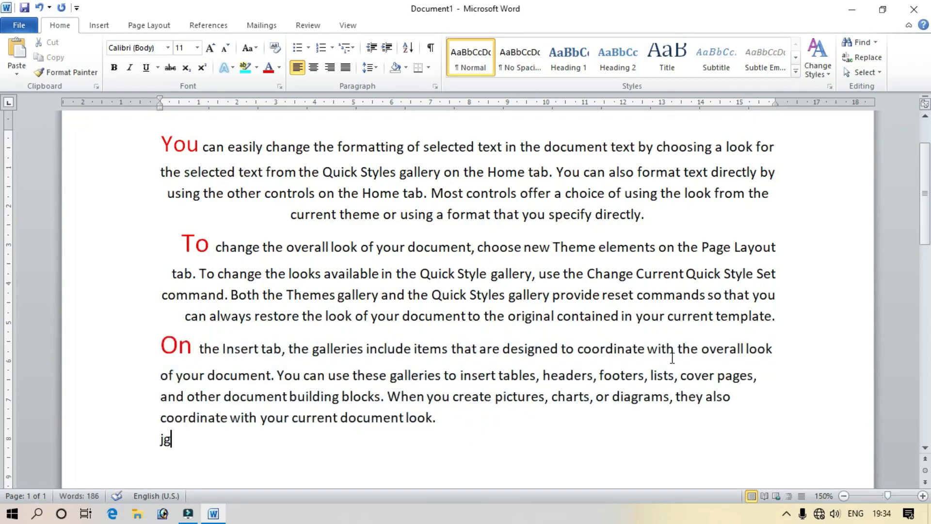
left_click(777, 315)
key("Return")
type("uytu")
left_click(724, 217)
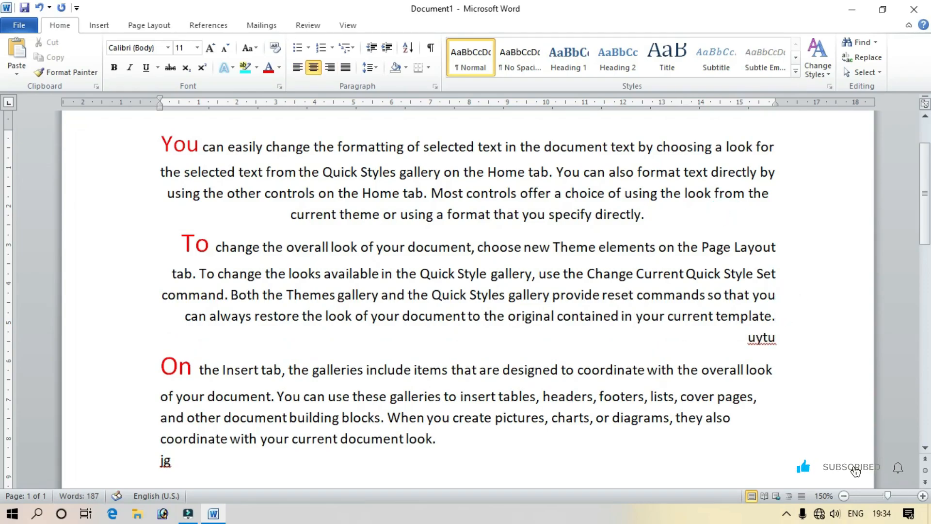
key("Return")
type("kuuyi")
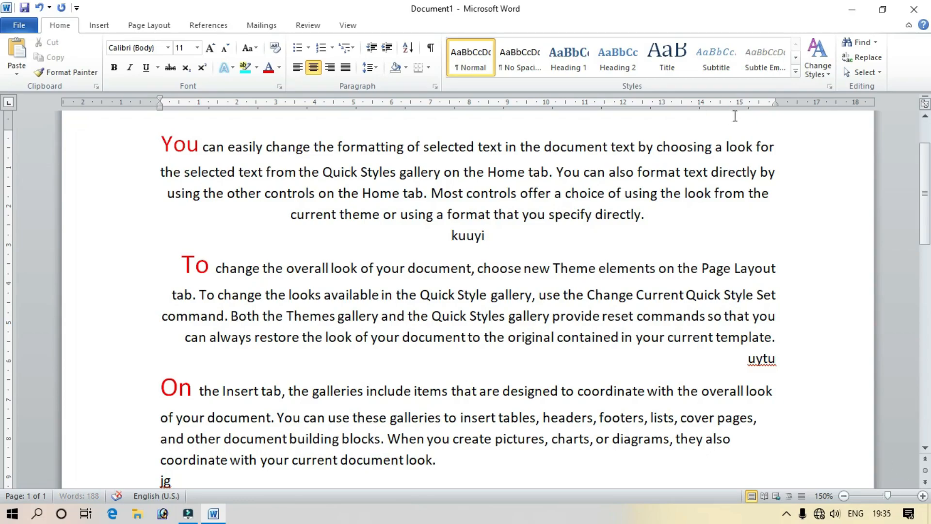
- Add a line reading "Delhi" in the empty space below the "Jg" line and center it
scroll(450, 139, "down", 5)
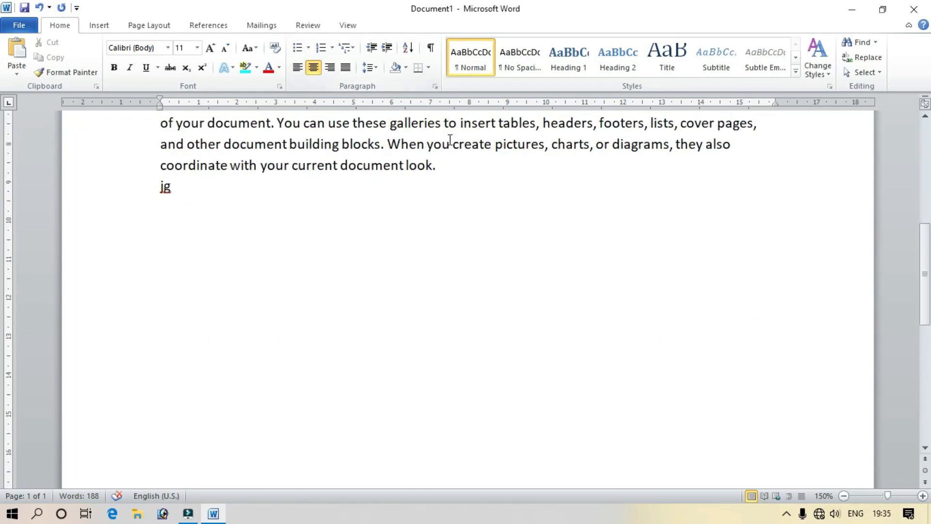
left_click(449, 274)
key("Return")
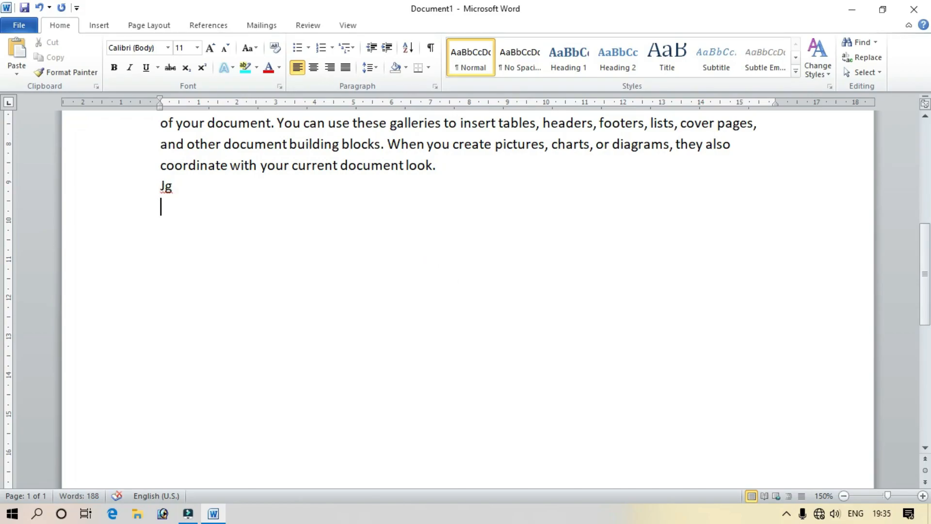
type("Delhi")
left_click(314, 68)
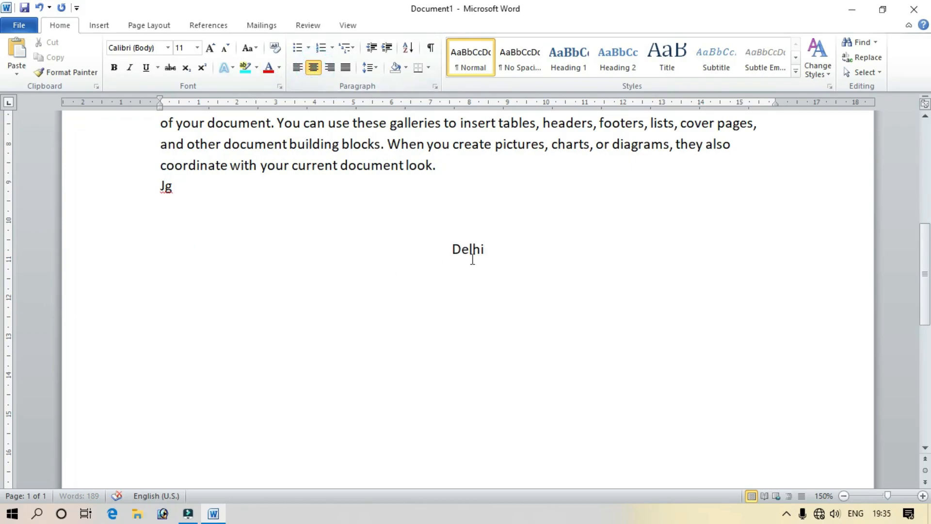
- Try right alignment on the "Delhi" line and finish with it set to justified
left_click(158, 107)
left_click(777, 103)
left_click(330, 67)
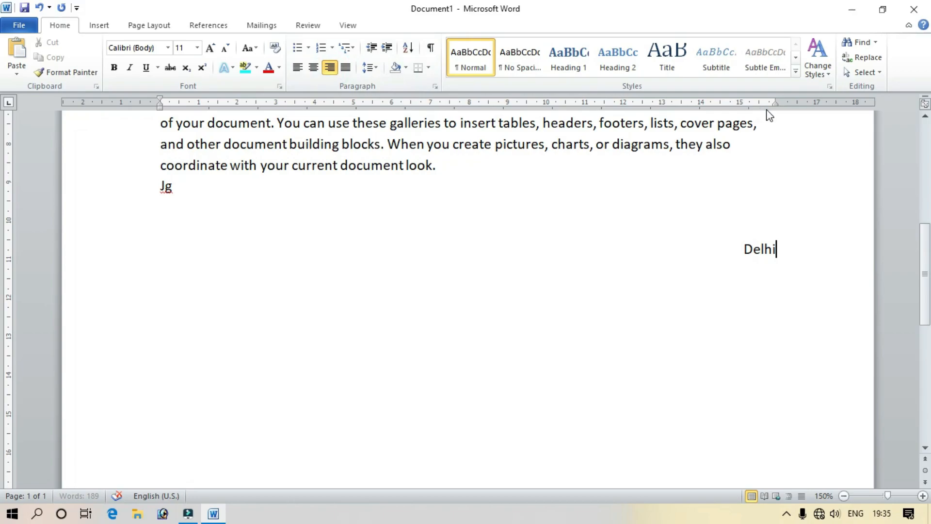
left_click(346, 67)
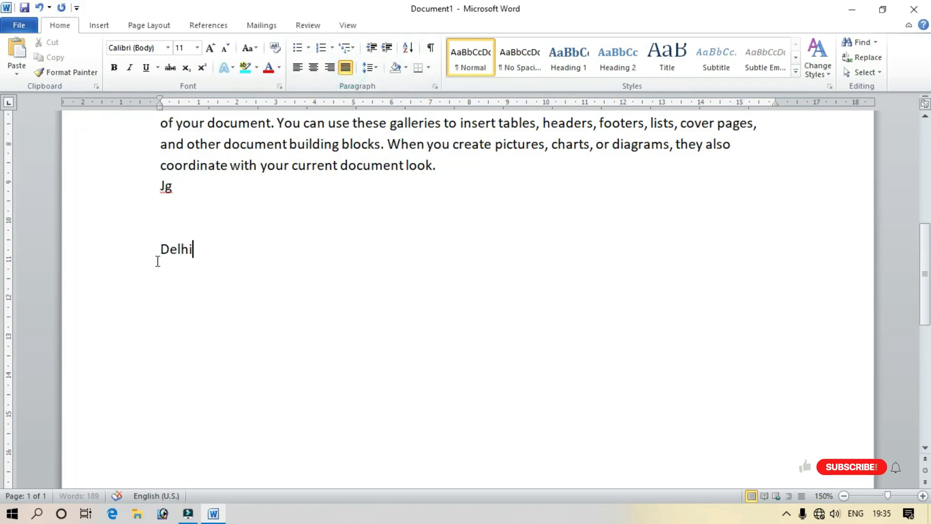
- Examine where the lines of the centered first paragraph and right-aligned second paragraph start and end relative to the margins
scroll(457, 173, "up", 1)
scroll(457, 173, "up", 2)
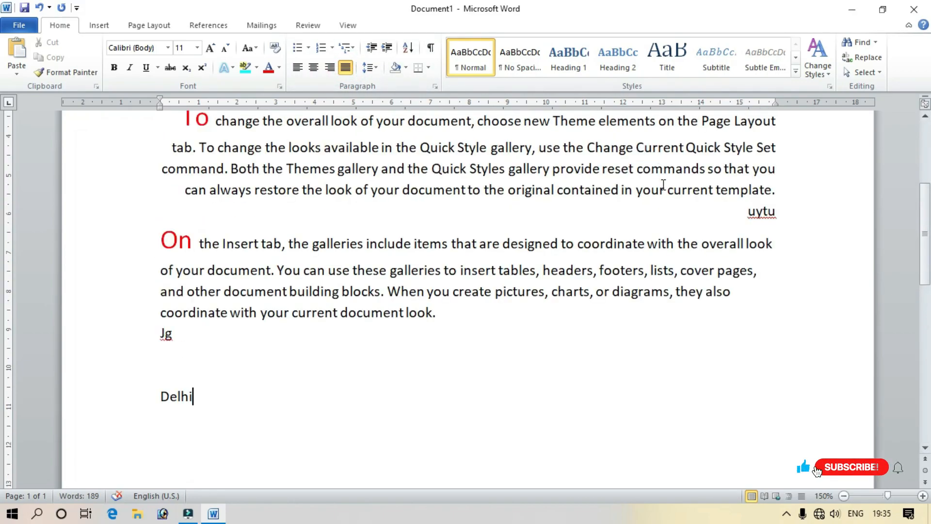
scroll(664, 185, "up", 5)
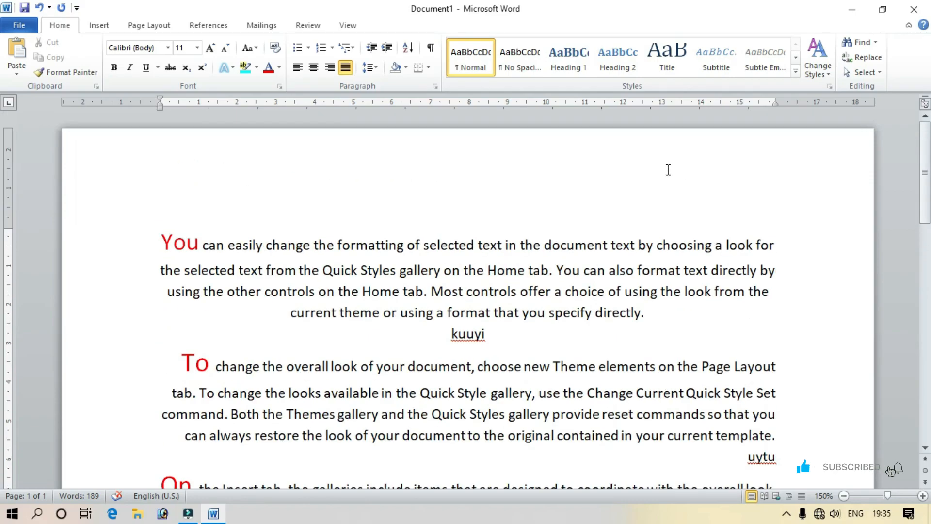
left_click(161, 244)
left_click(776, 246)
left_click(162, 271)
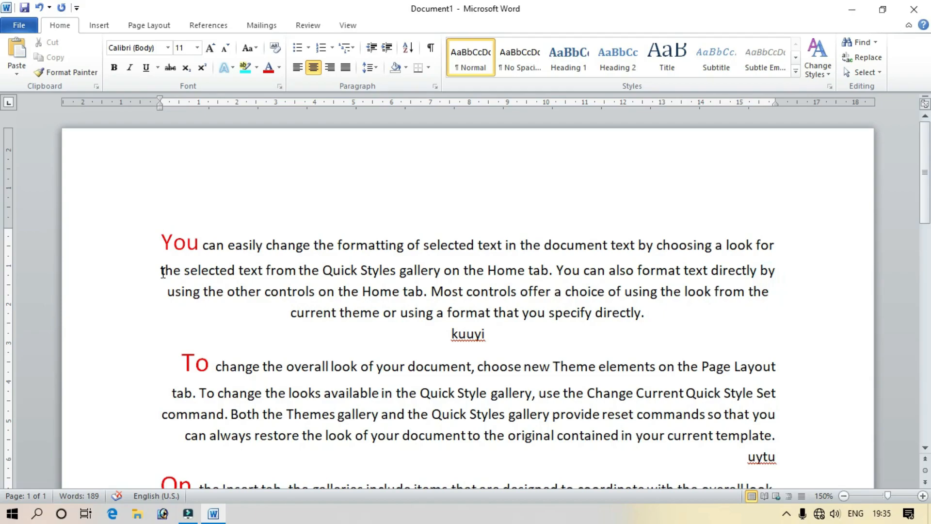
left_click(798, 271)
left_click(166, 302)
left_click(292, 313)
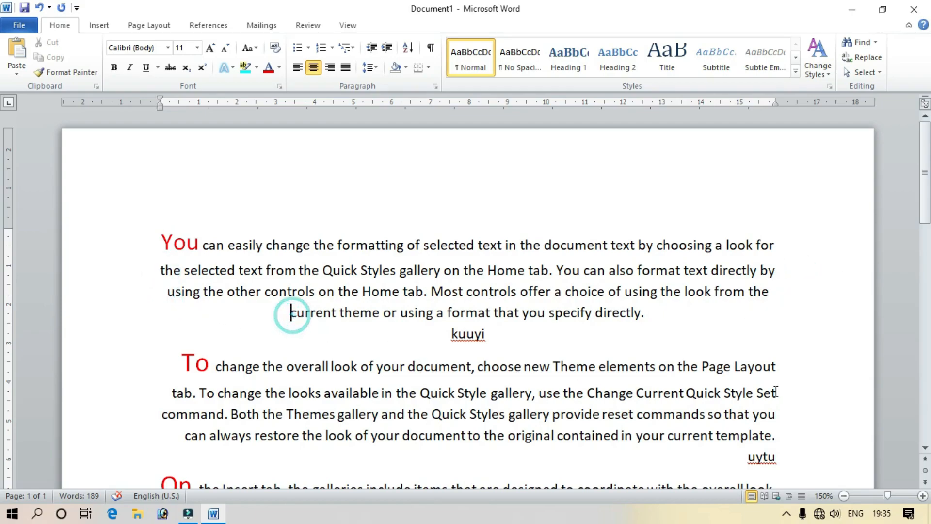
left_click(771, 424)
- Justify all three paragraphs together with their sample lines and review both edges of the text
scroll(466, 389, "down", 3)
left_click_drag(441, 367, 141, 237)
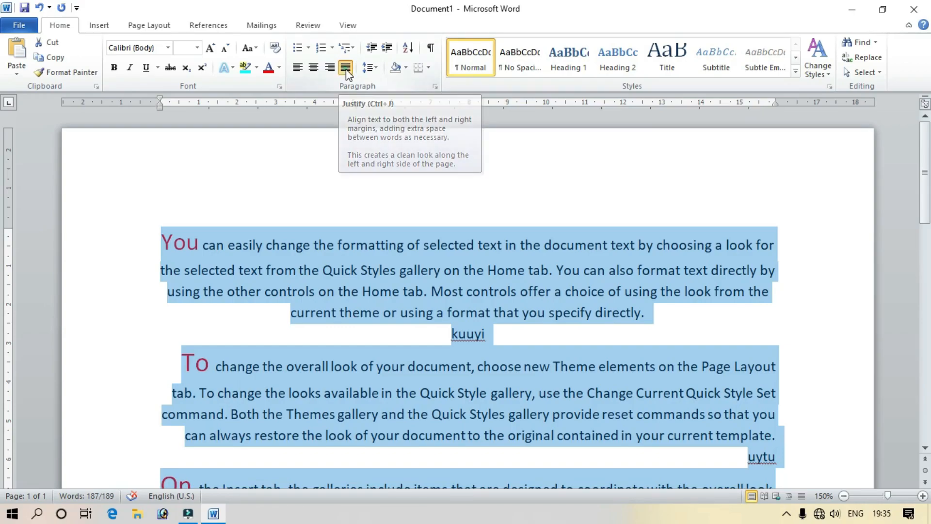
left_click(346, 72)
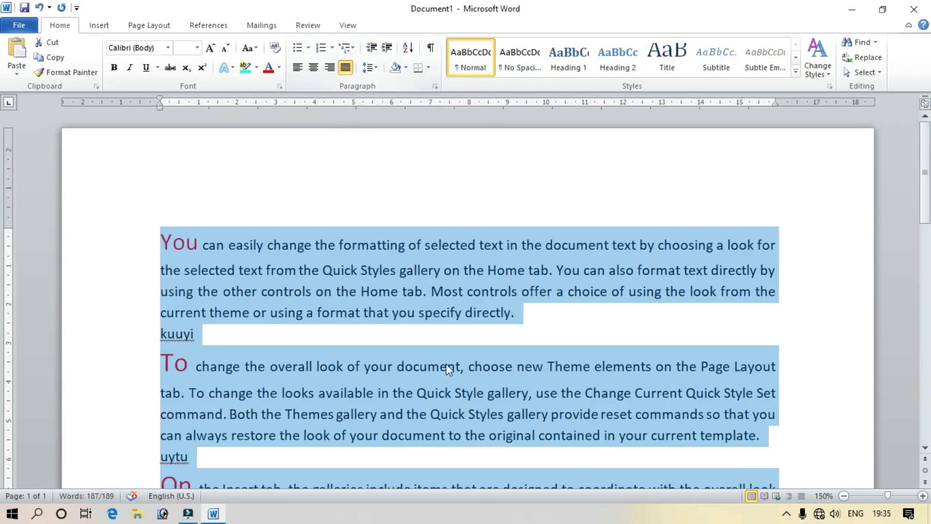
scroll(401, 364, "down", 3)
scroll(669, 264, "up", 3)
scroll(340, 267, "down", 2)
left_click(302, 191)
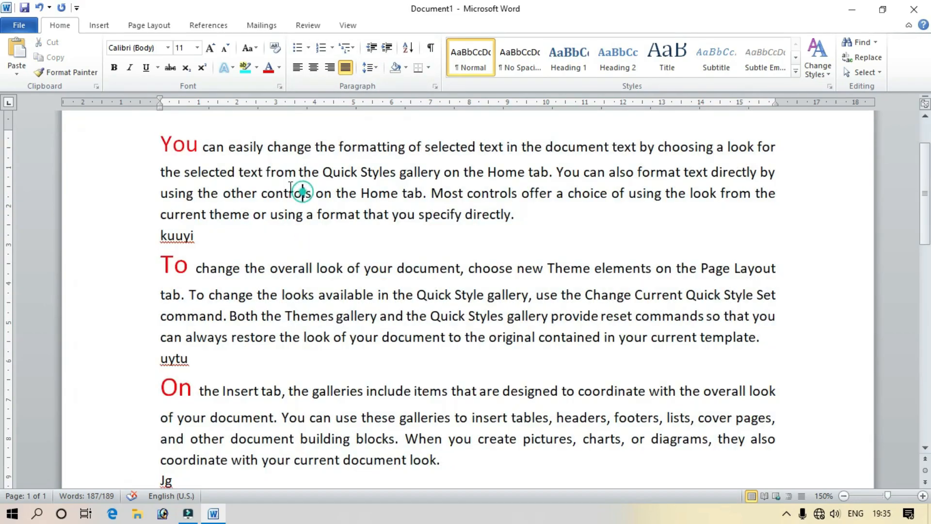
- Set the line spacing of the whole first paragraph to 1.0
left_click_drag(246, 147, 464, 214)
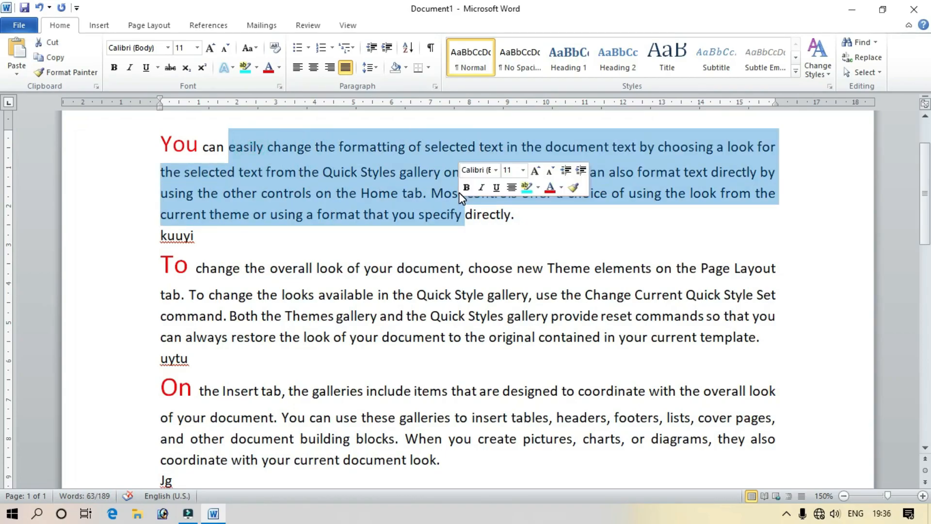
left_click(391, 196)
left_click_drag(553, 217, 108, 137)
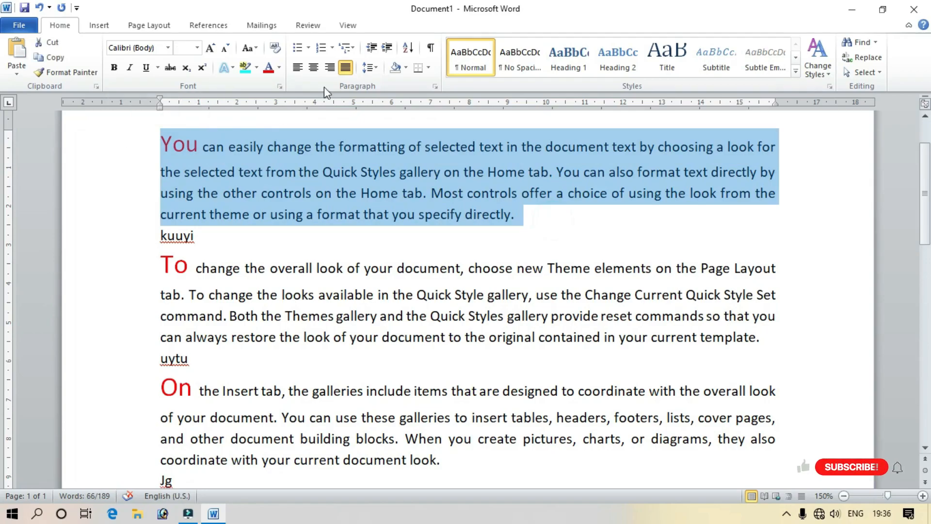
left_click(375, 73)
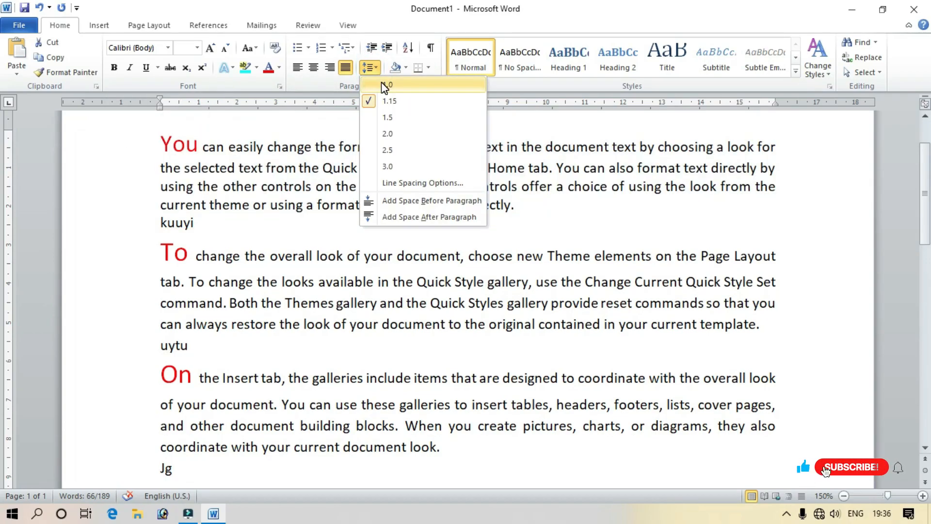
left_click(384, 85)
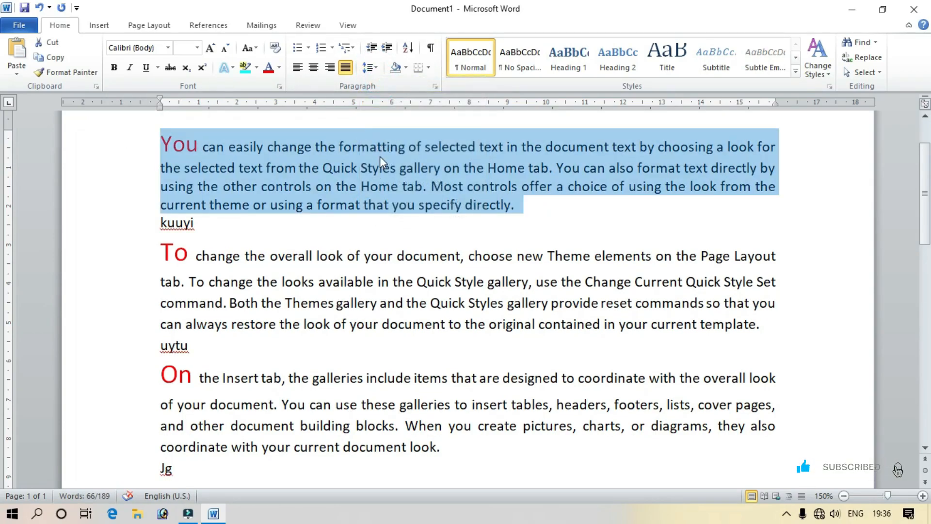
- Try line spacings of 1.5, 2.5 and 3.0 on the first paragraph
left_click(370, 67)
left_click(374, 118)
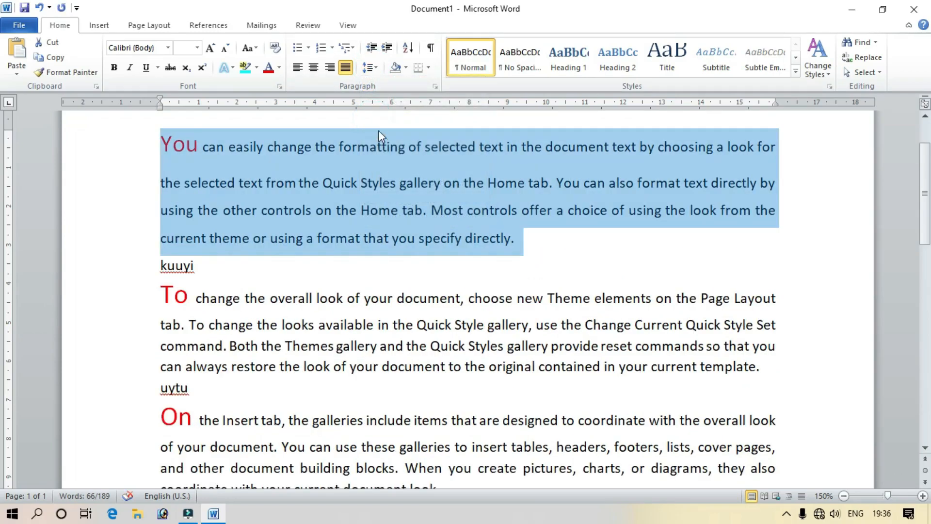
left_click(377, 70)
left_click(388, 147)
left_click(374, 69)
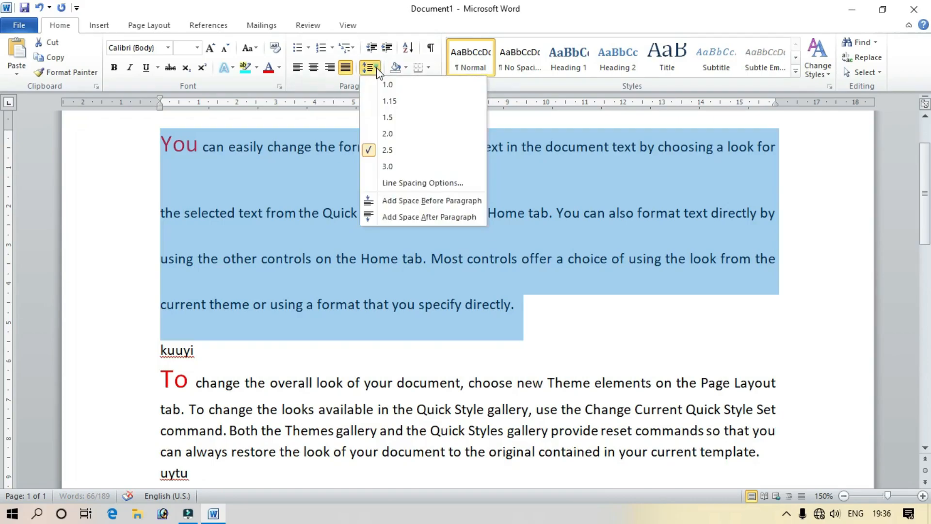
left_click(387, 167)
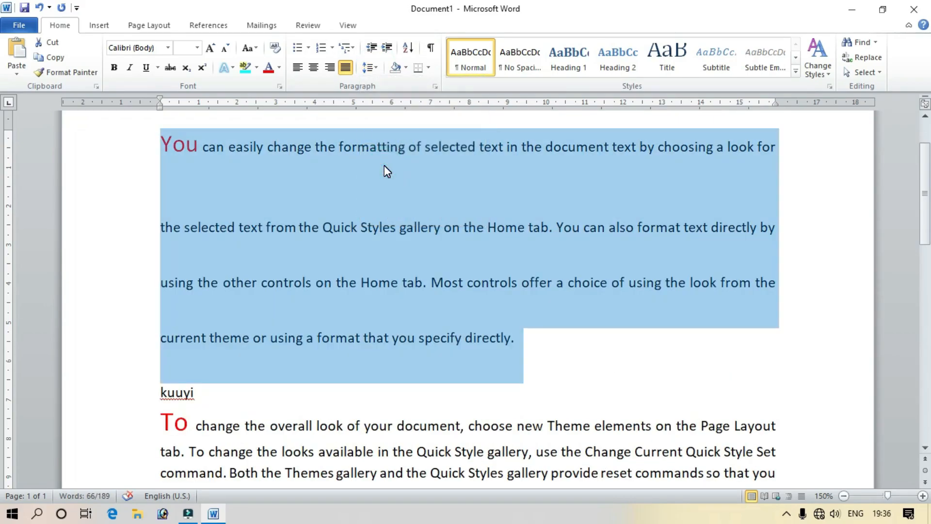
- Reduce the first paragraph's line spacing to 1.0 and raise it to 1.15
left_click(374, 69)
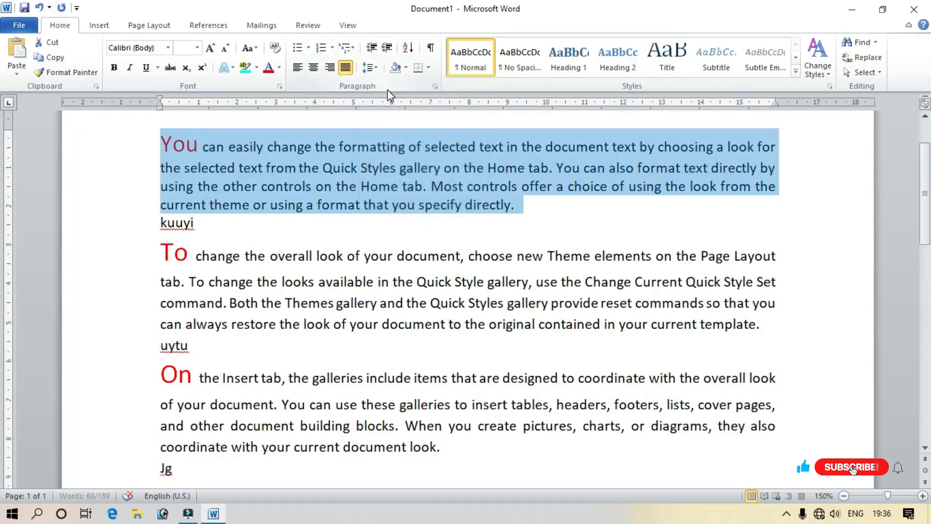
left_click(371, 67)
left_click(381, 108)
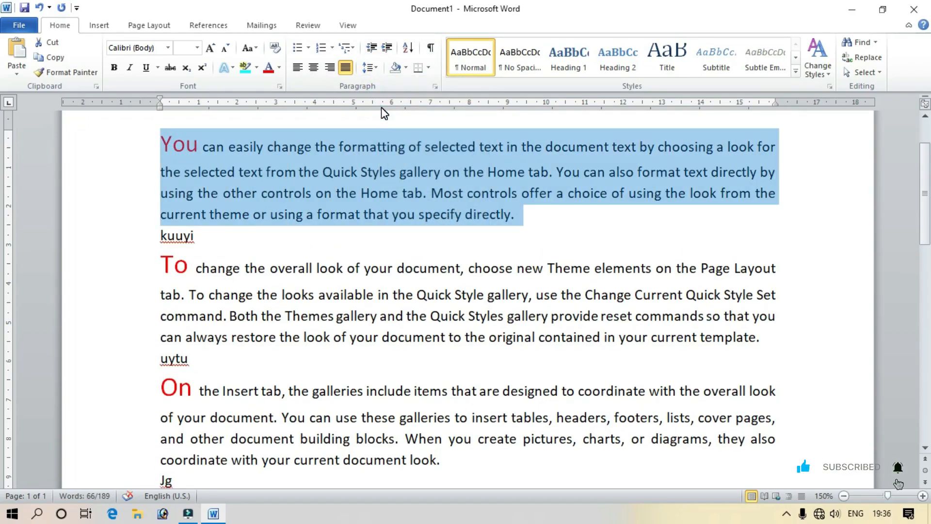
- Apply a custom Multiple line spacing of 4 to the first paragraph through the line spacing options
left_click(372, 67)
left_click(398, 183)
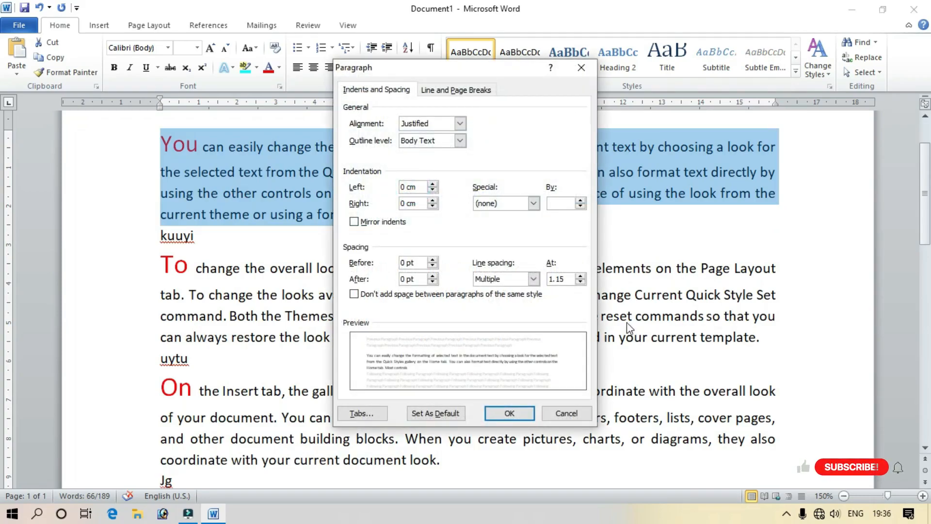
double_click(558, 279)
type("4")
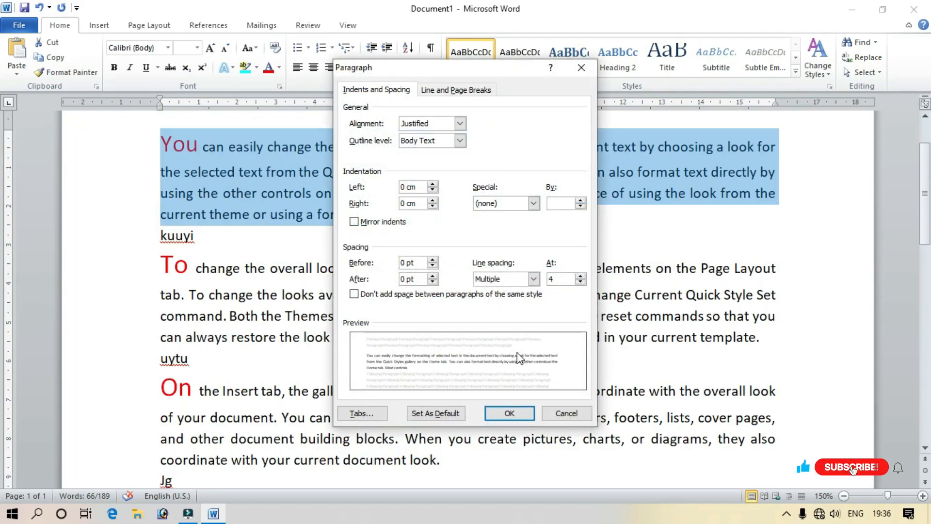
left_click(509, 413)
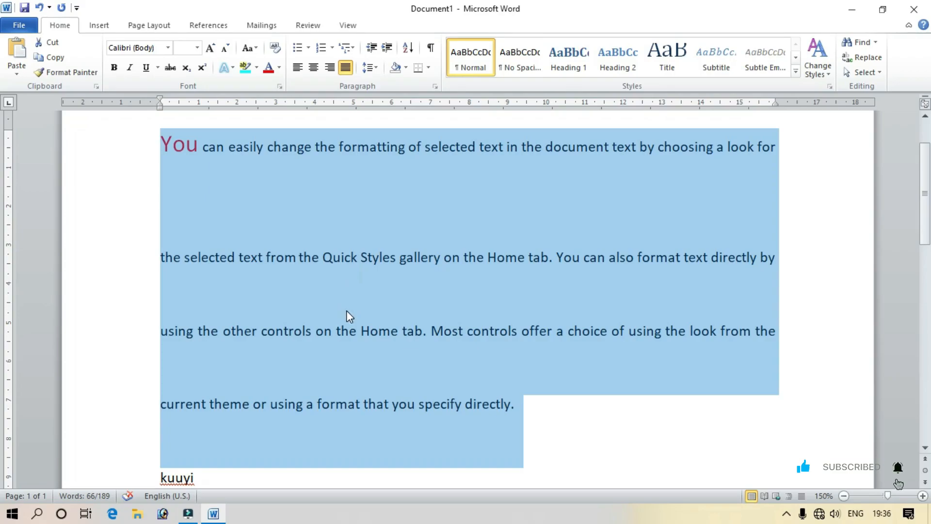
- Set the first paragraph's line spacing back to 1.0 and preview adding space after the paragraph
left_click(371, 67)
left_click(378, 86)
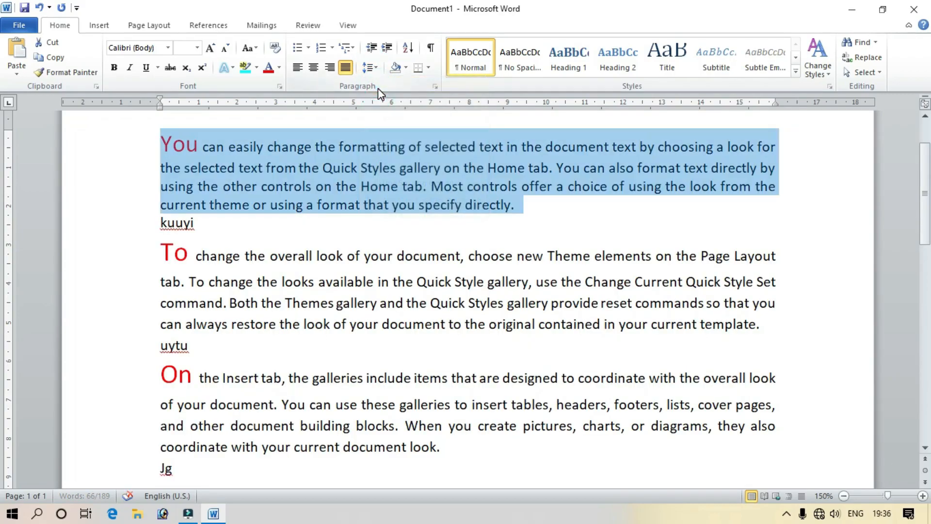
left_click(370, 68)
left_click(382, 218)
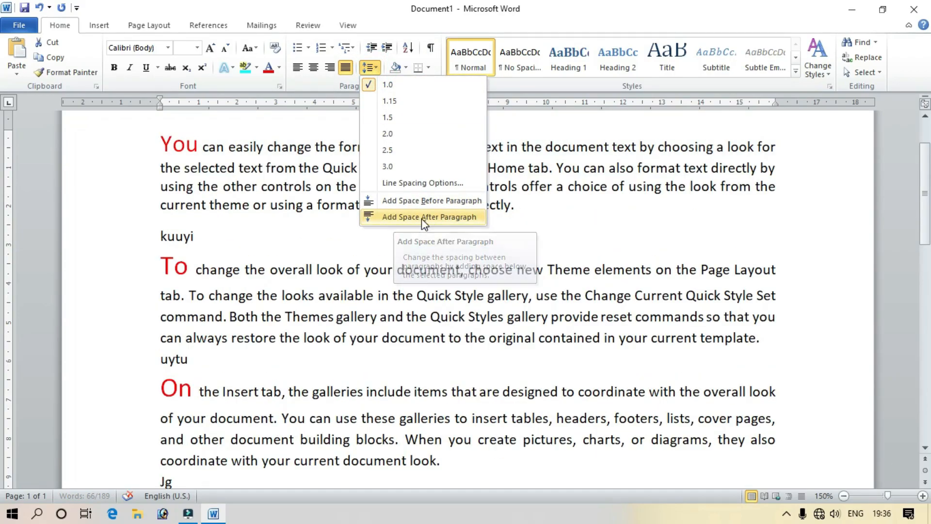
left_click(256, 234)
- Delete the "kuuyi" line below the first paragraph and the "uytu" line below the second, leaving no empty lines between paragraphs
left_click(44, 220)
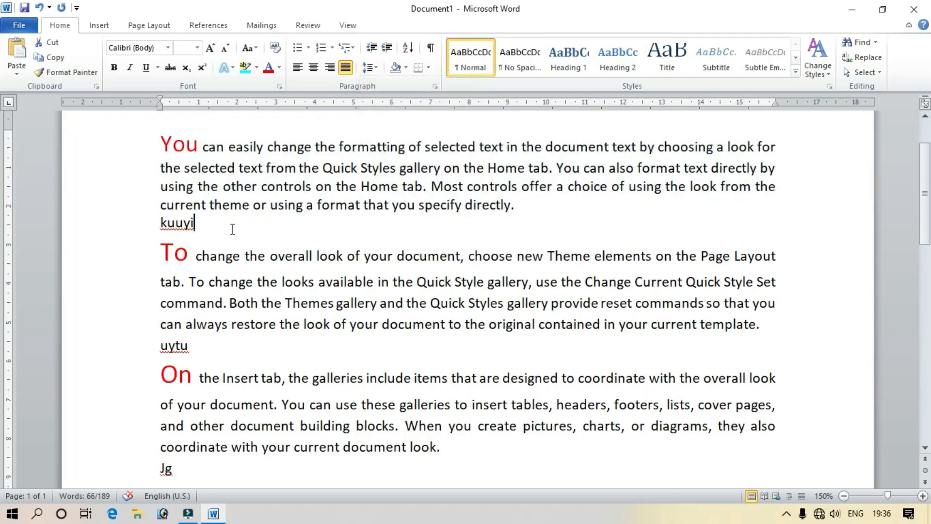
key("Delete")
key("Down")
key("Down")
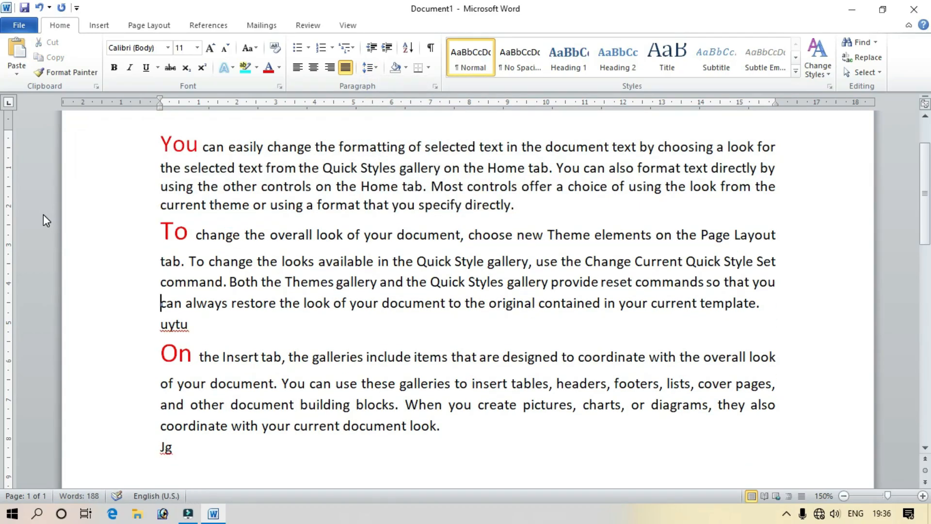
key("Delete")
key("Delete")
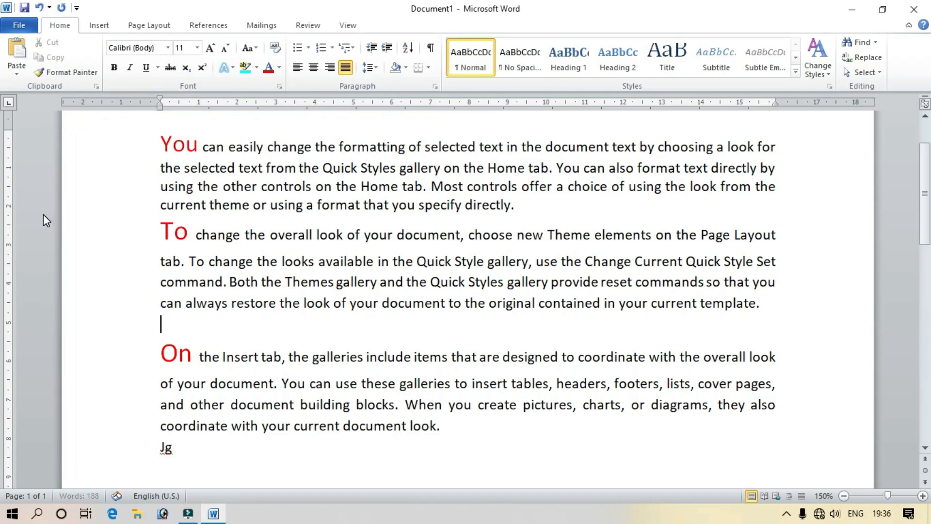
key("Delete")
key("Down")
key("Down")
key("Down")
key("Down")
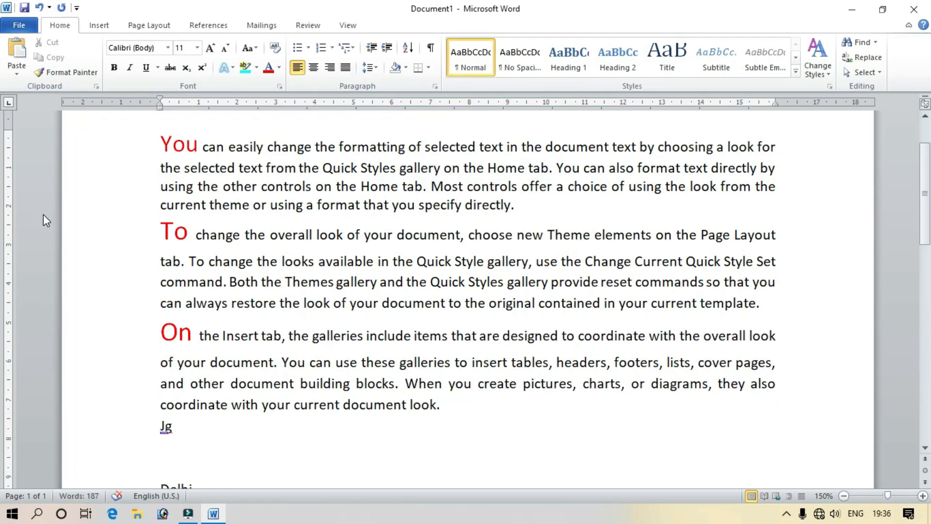
- Add space after the first paragraph, which begins with "You"
left_click_drag(270, 205, 458, 205)
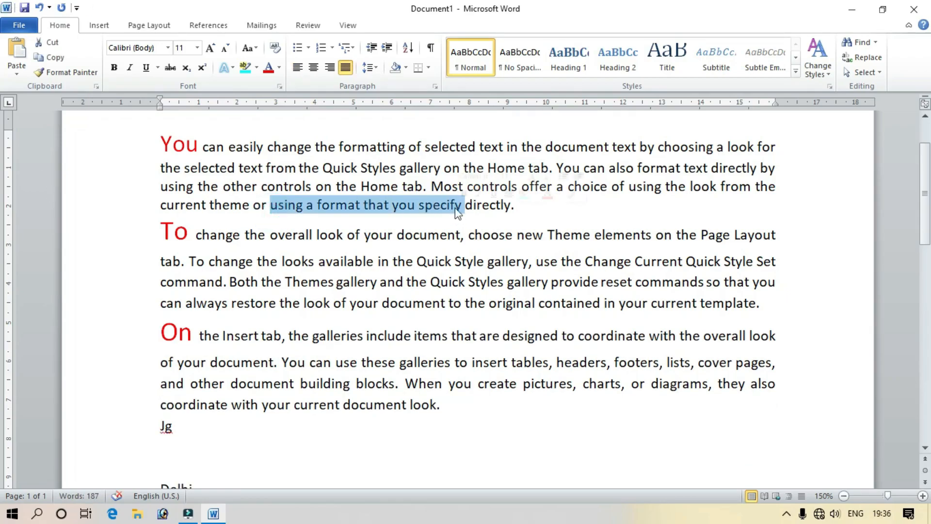
left_click(371, 67)
left_click(395, 218)
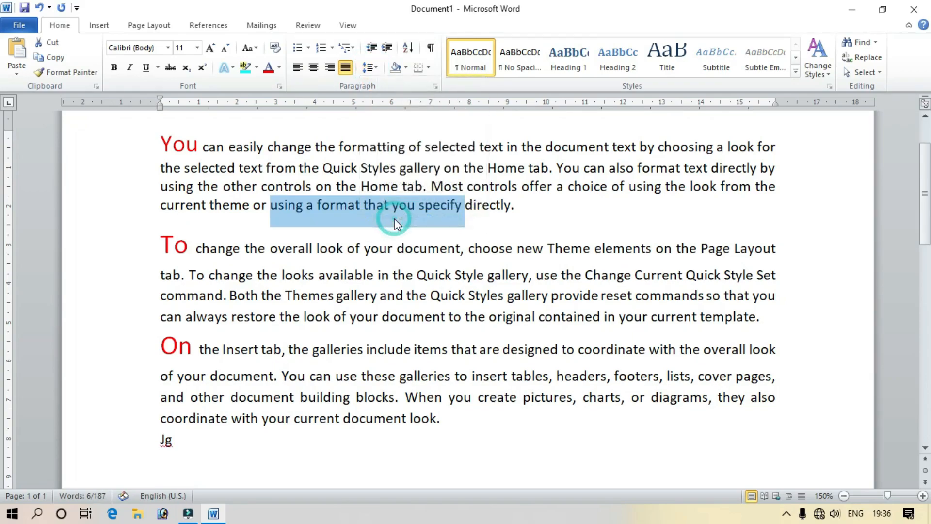
- Add space before the third paragraph, which begins with "On", and remove that space again
left_click_drag(288, 350, 480, 350)
left_click(371, 68)
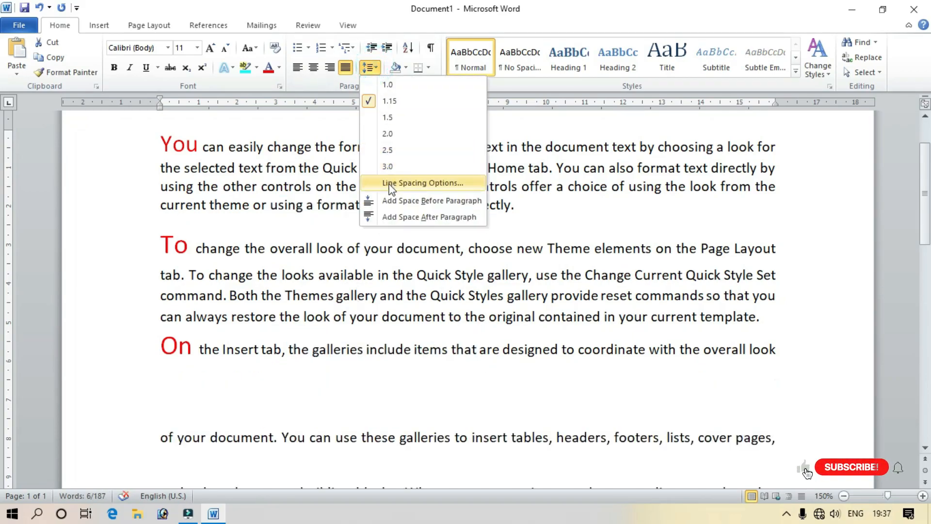
left_click(394, 201)
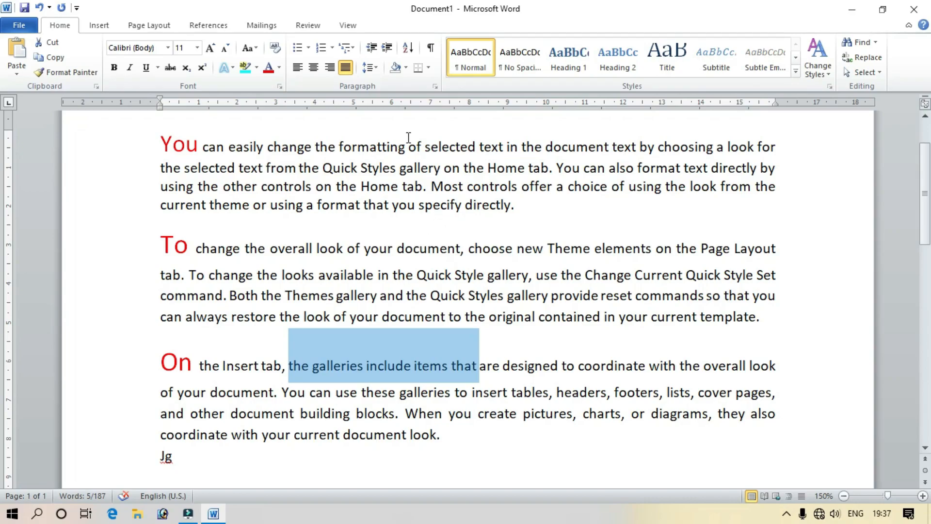
left_click(369, 68)
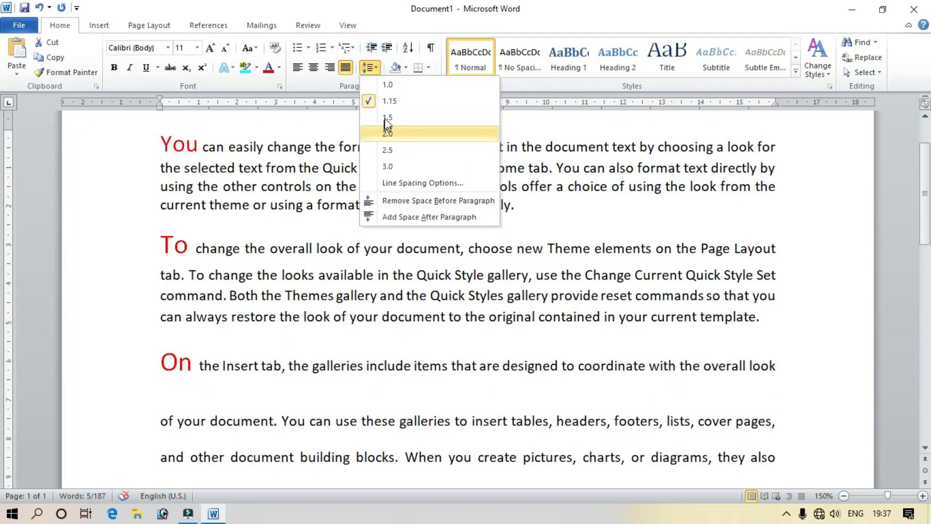
left_click(411, 201)
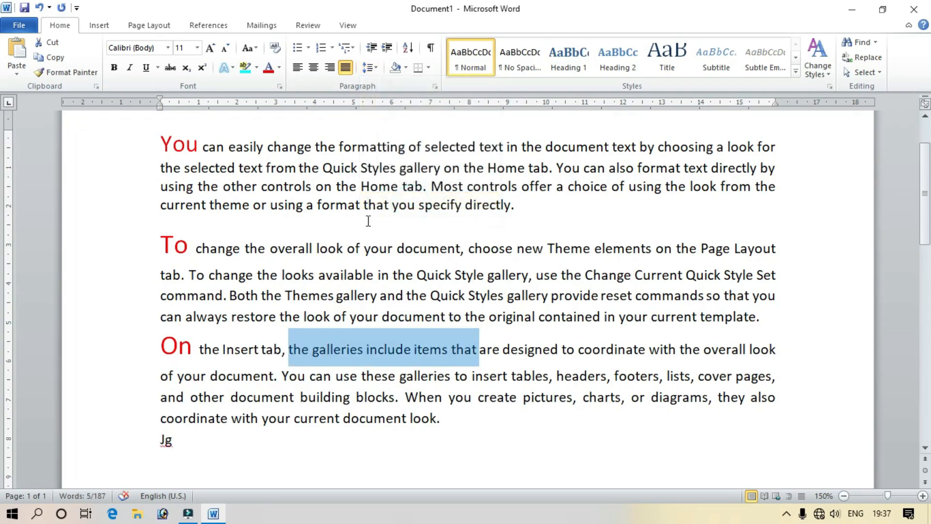
- Preview adding space after the third paragraph without applying it
left_click(371, 68)
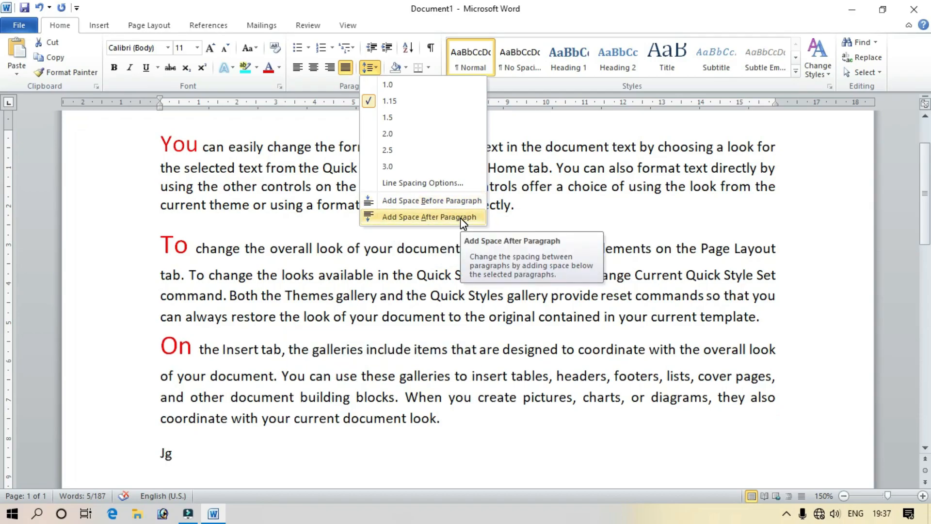
left_click(325, 2)
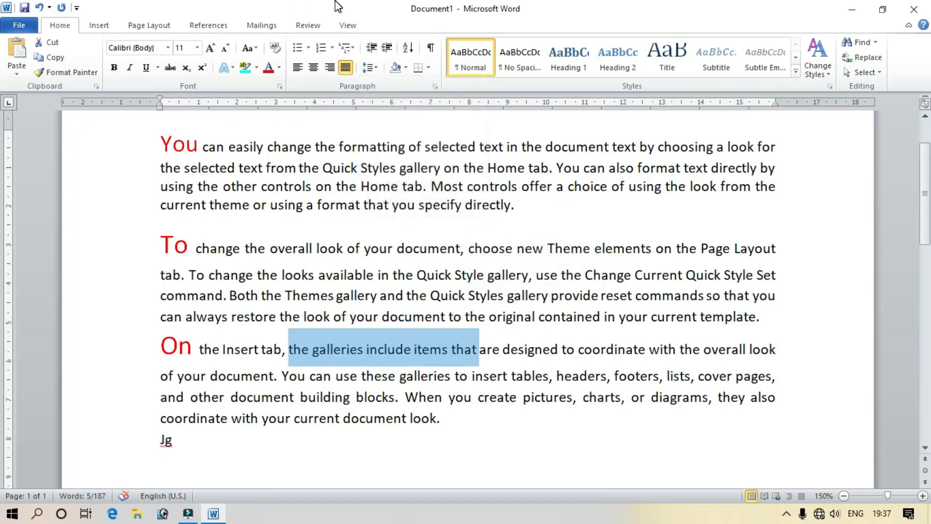
left_click(409, 145)
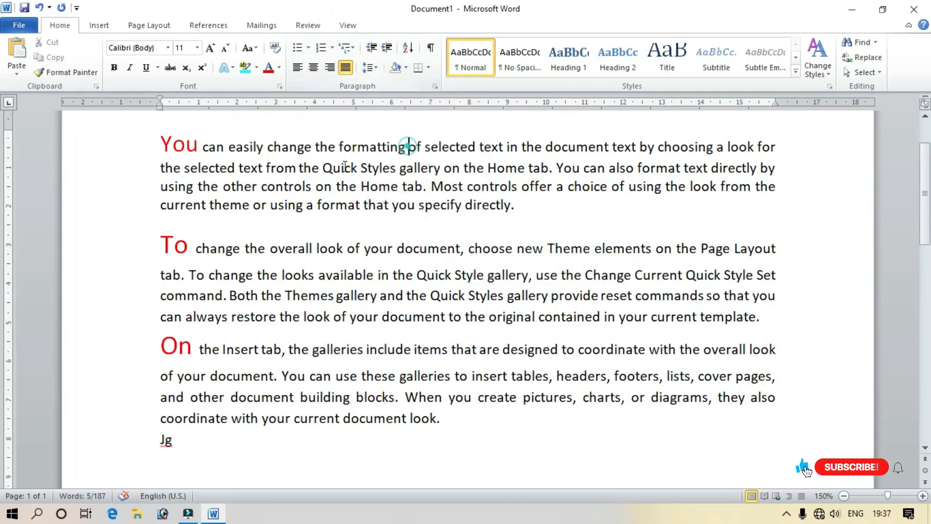
- Shade the whole first paragraph with a dark orange theme color
left_click_drag(160, 144, 517, 213)
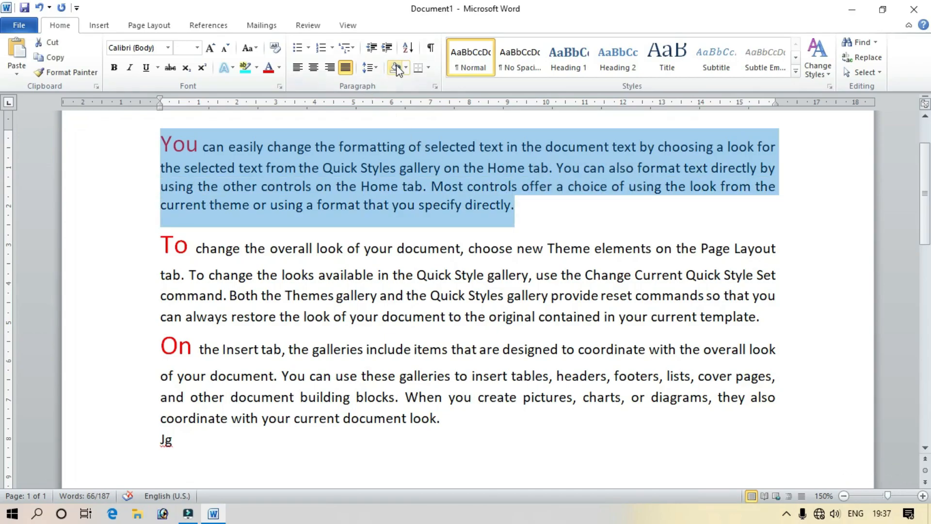
left_click(433, 141)
left_click_drag(515, 204, 179, 154)
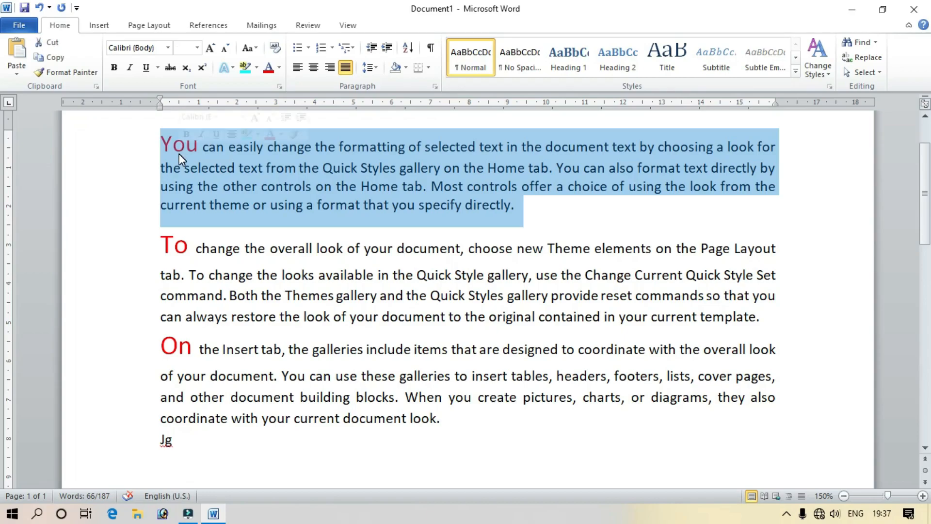
left_click(406, 68)
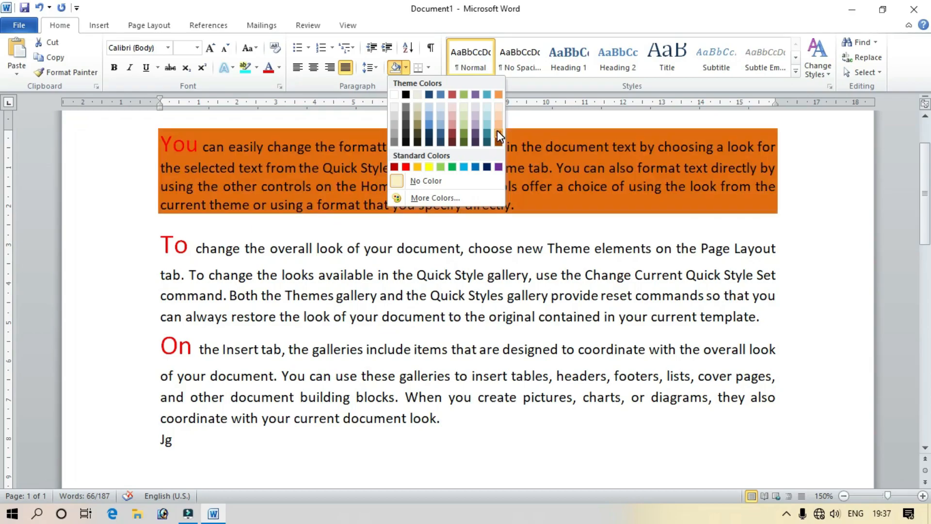
left_click(497, 133)
left_click(250, 185)
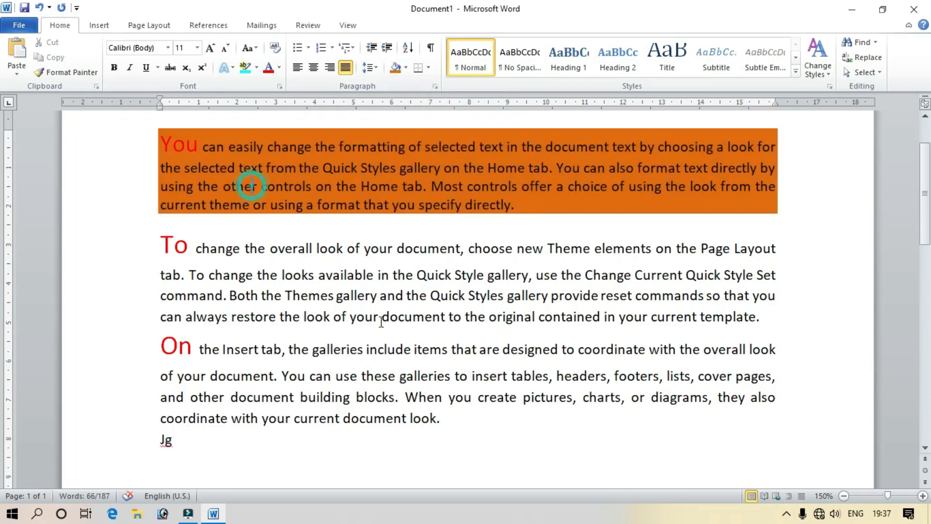
- Shade the whole third paragraph with the standard green color
left_click_drag(443, 418, 145, 358)
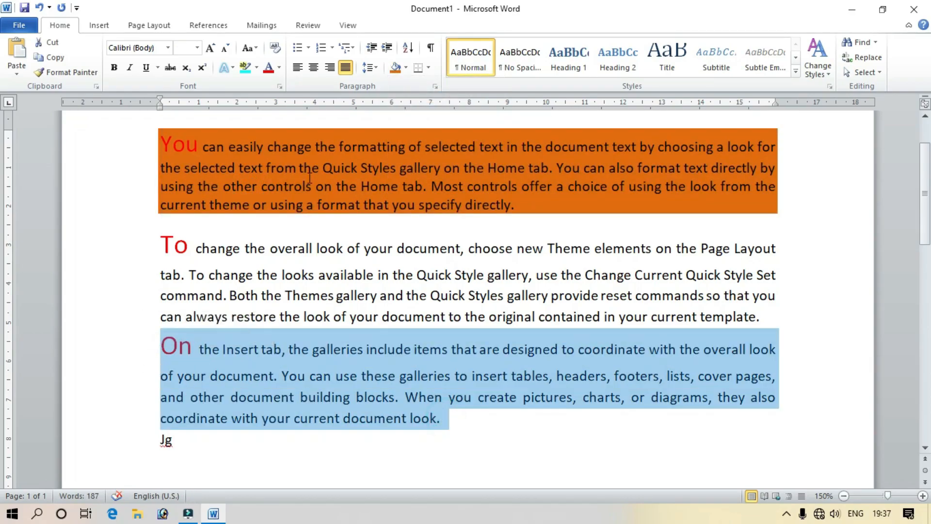
left_click(406, 68)
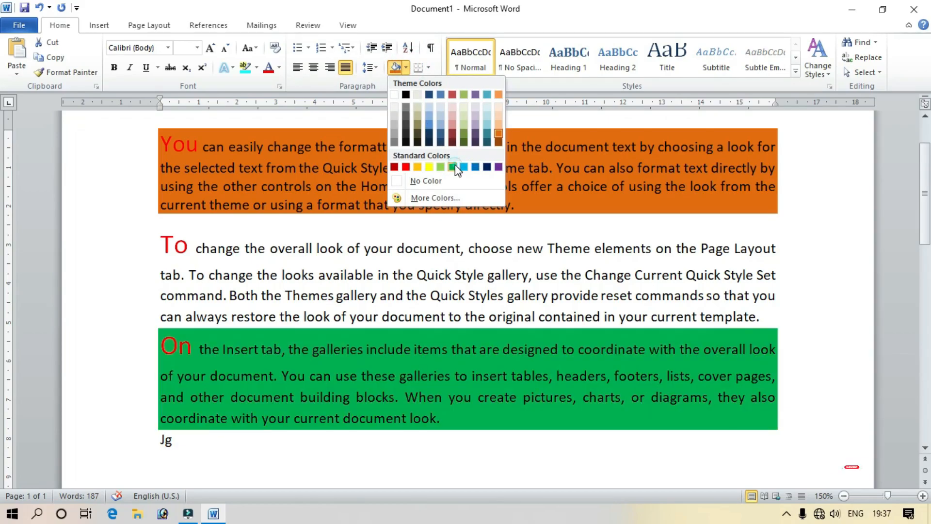
left_click(454, 168)
left_click(500, 271)
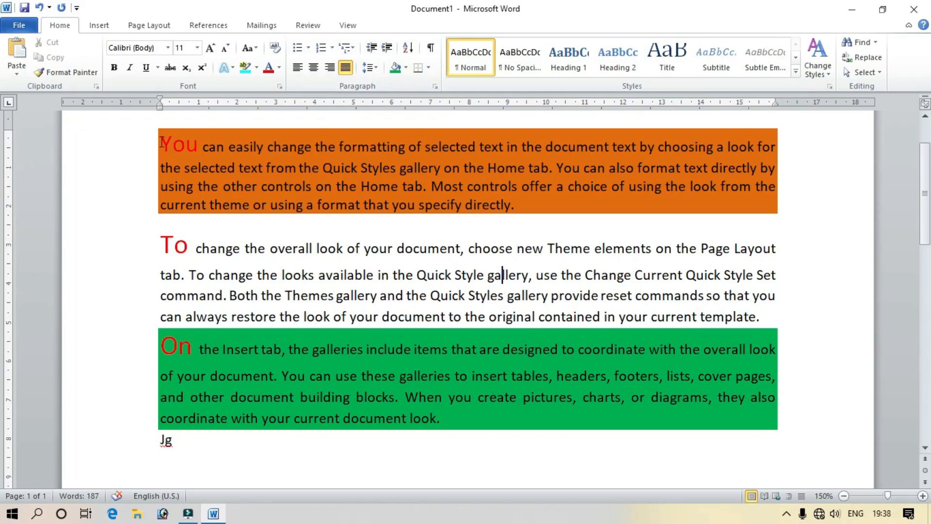
- Add left, right, bottom and top borders one by one to the orange-shaded first paragraph
left_click_drag(161, 142, 515, 205)
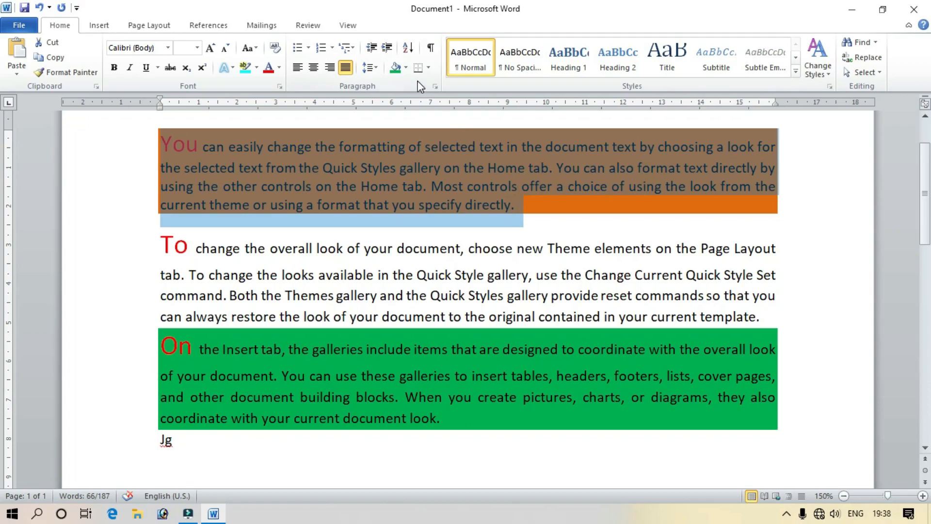
left_click(428, 68)
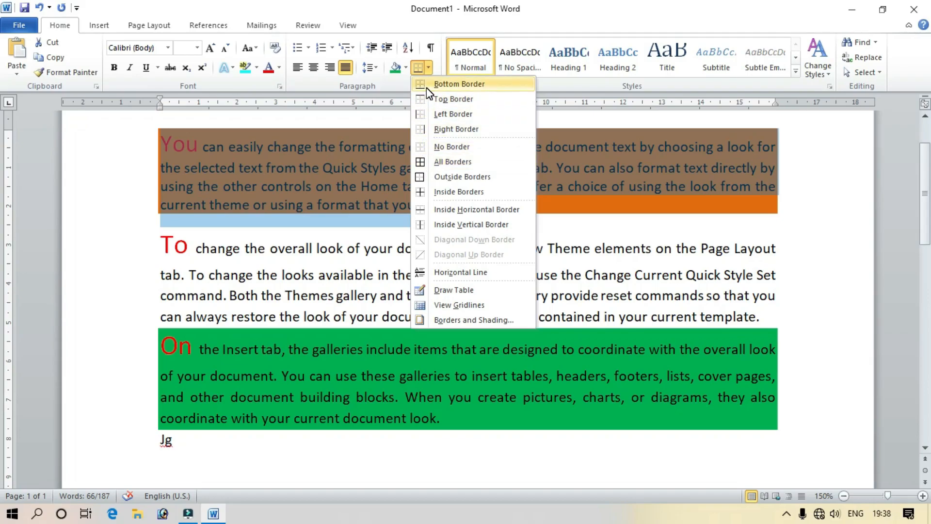
left_click(428, 114)
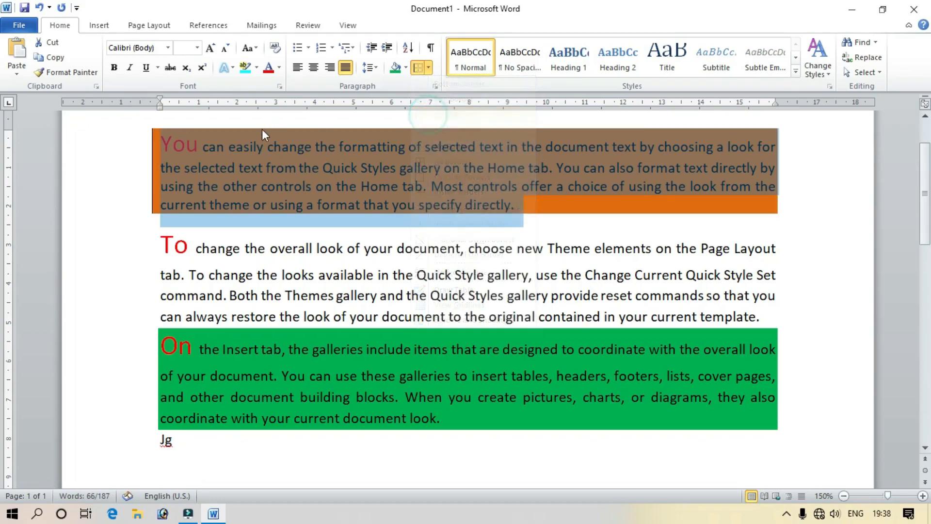
left_click(171, 158)
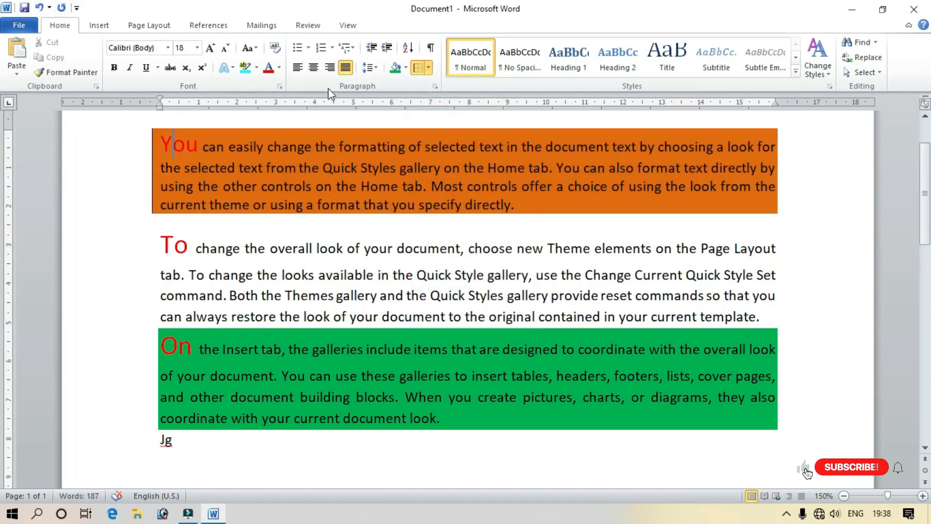
left_click(429, 72)
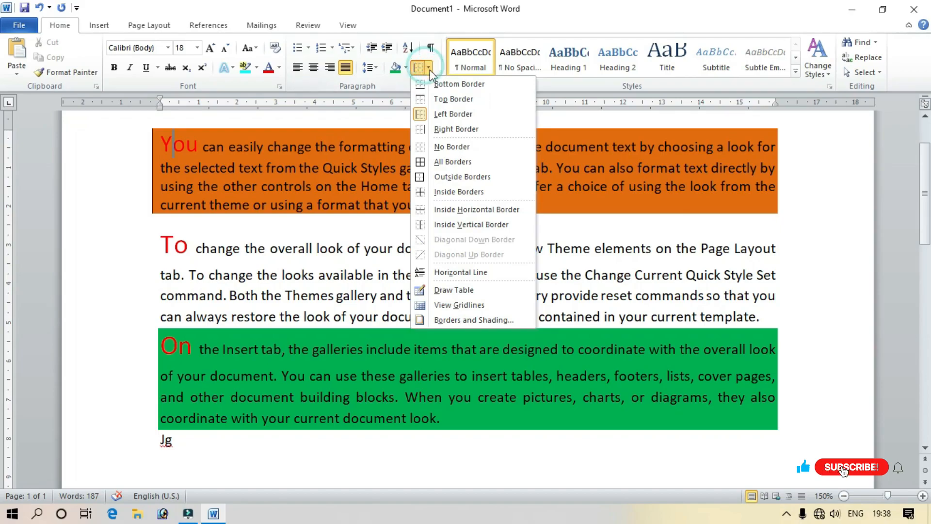
left_click(469, 127)
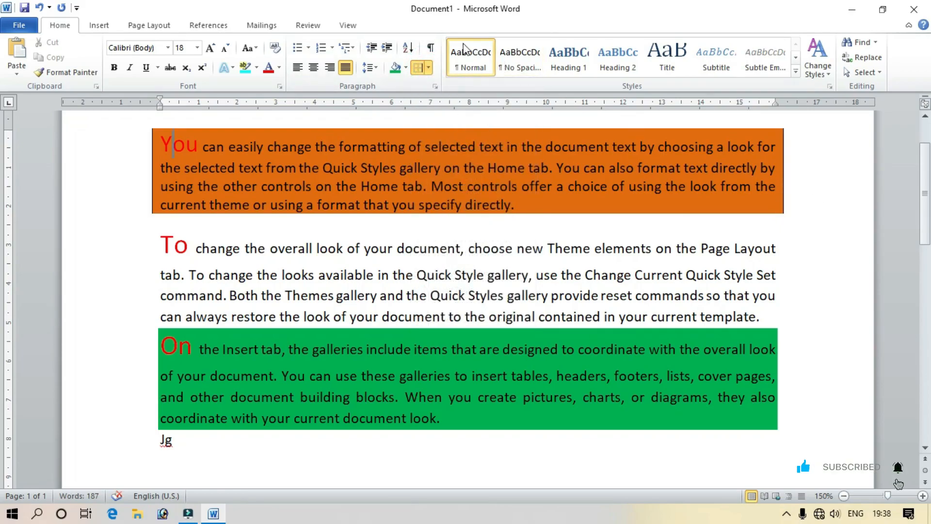
left_click(429, 69)
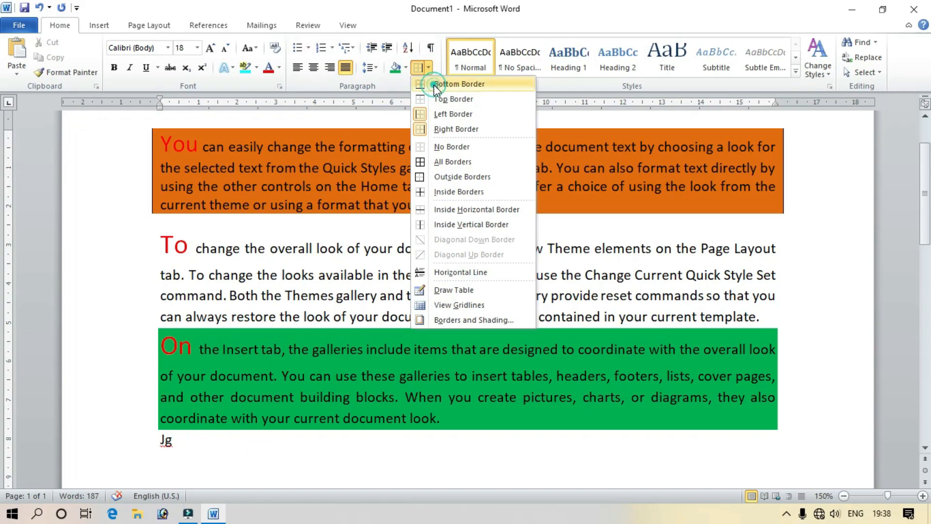
left_click(436, 86)
left_click(428, 69)
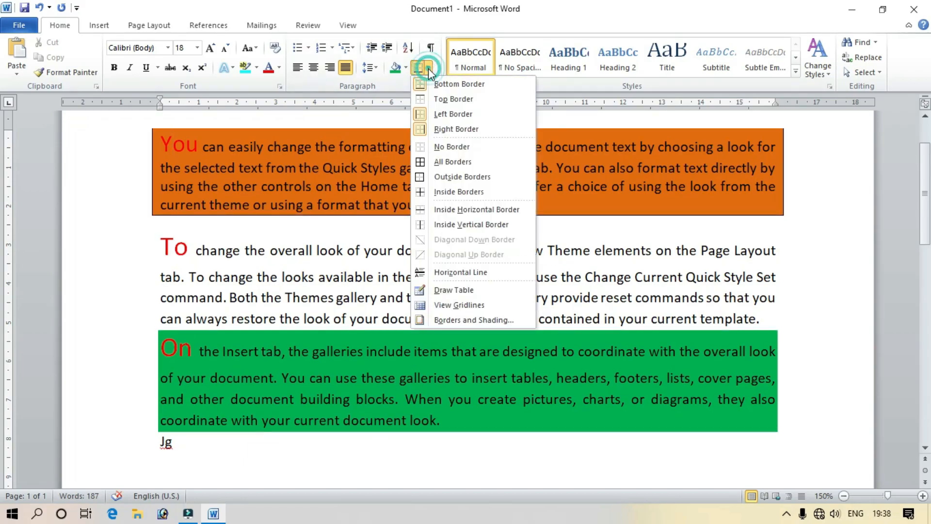
left_click(439, 99)
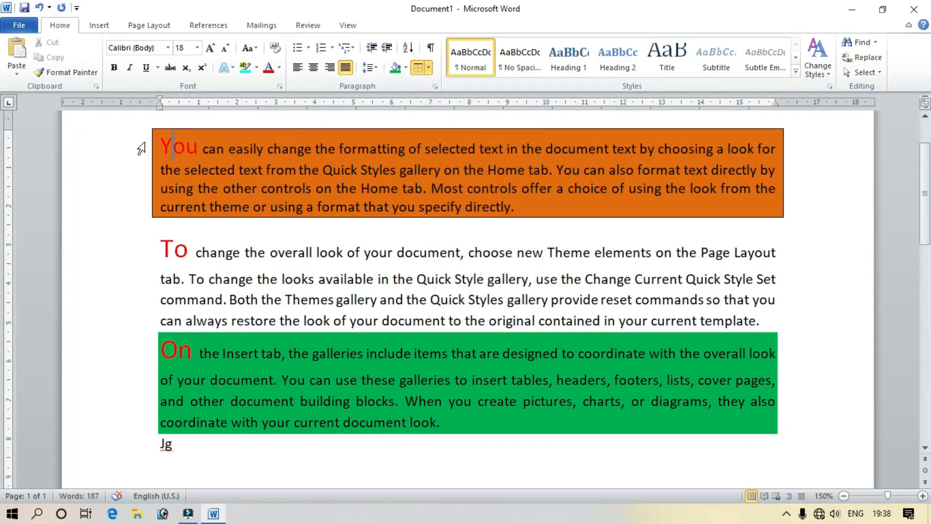
- Apply All Borders to the three paragraphs together, from "You can easily" through "current document look."
left_click_drag(167, 144, 515, 424)
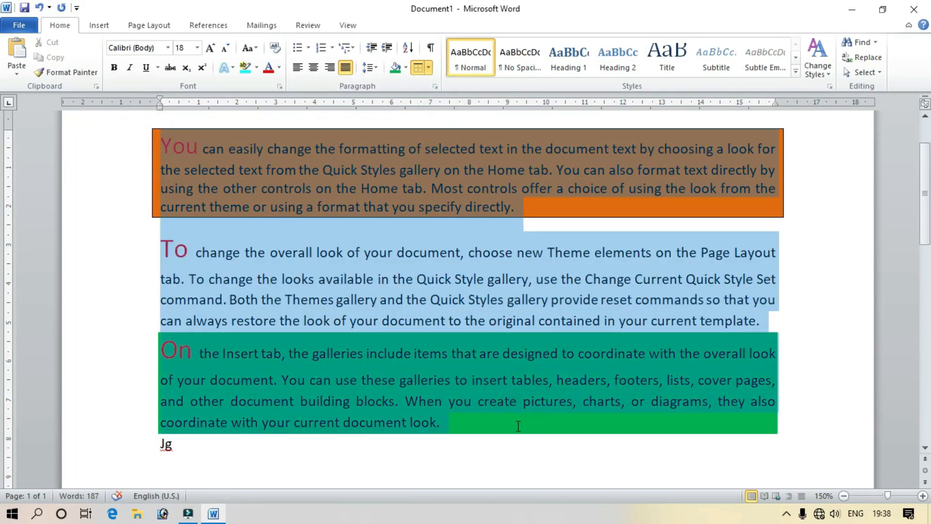
left_click(430, 69)
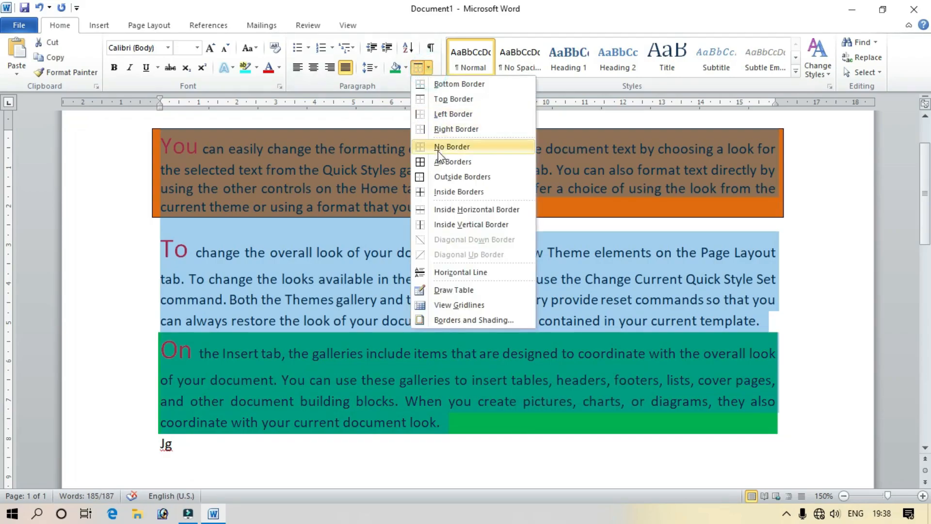
left_click(438, 165)
left_click(440, 255)
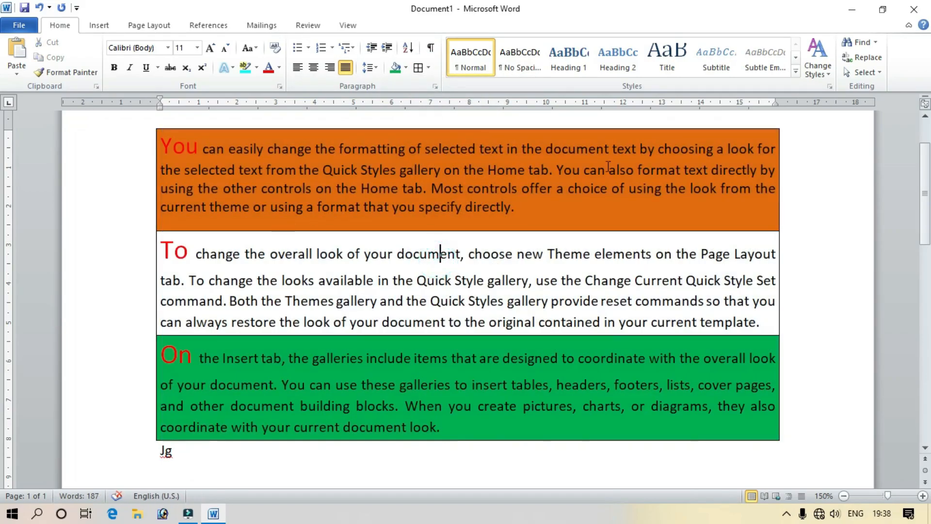